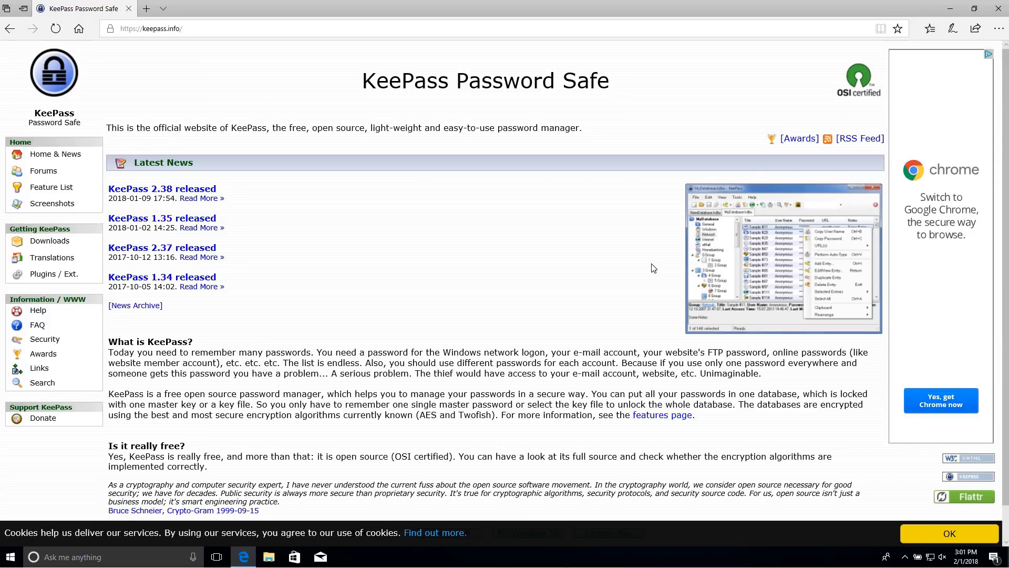
Go to the KeePass Awards, Ratings and Opinions page from the keepass.info sidebar
left_click(792, 141)
left_click(798, 143)
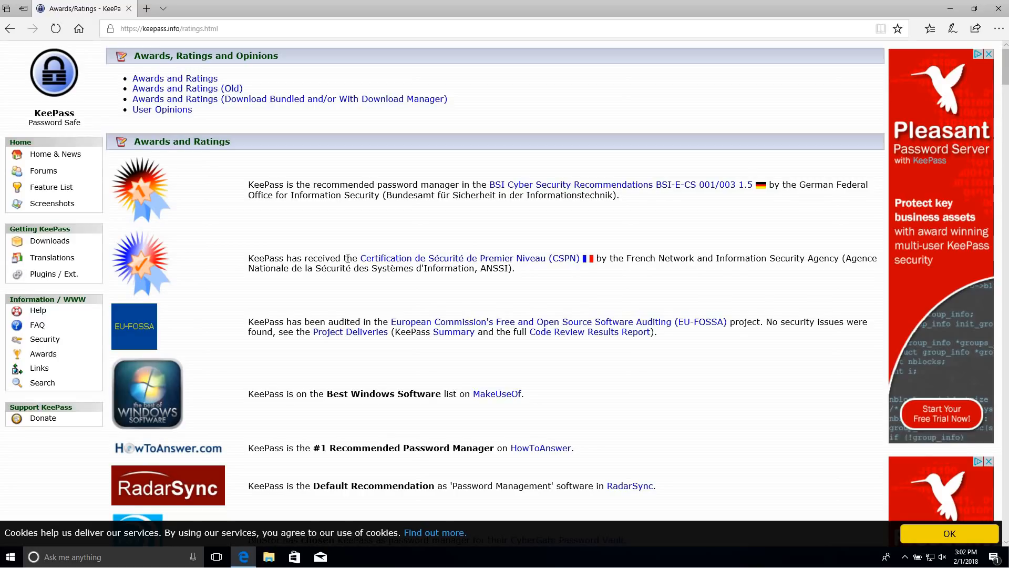
left_click_drag(249, 321, 301, 322)
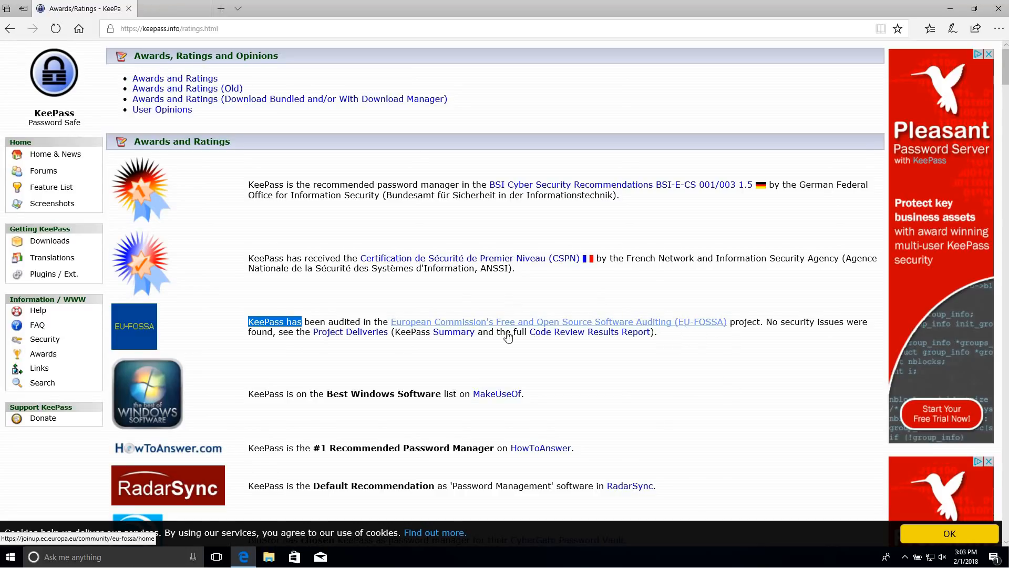
Open the EU-FOSSA project page and the KeePass summary report in new tabs, then close the EU-FOSSA page
middle_click(549, 324)
middle_click(462, 341)
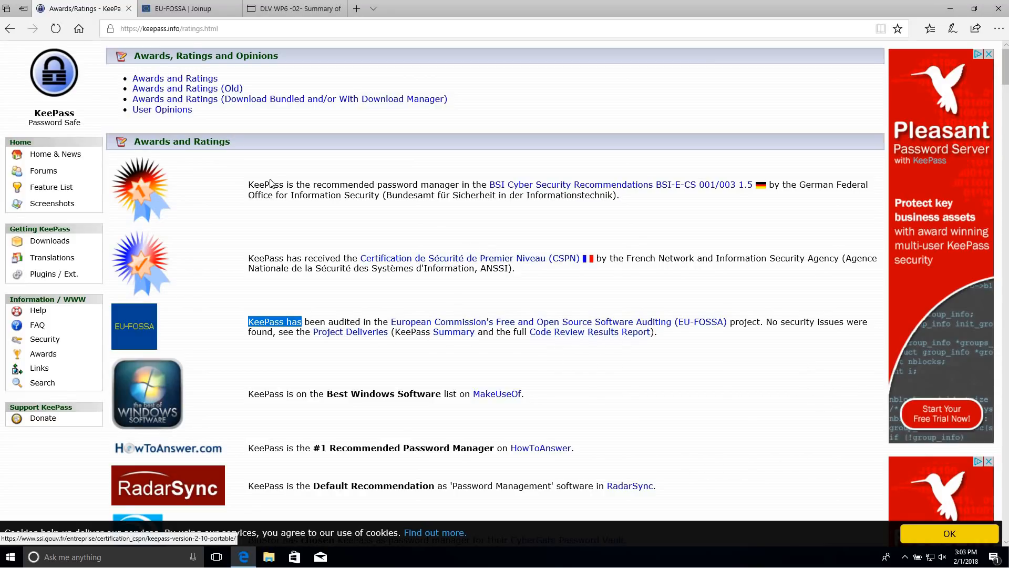
left_click(191, 11)
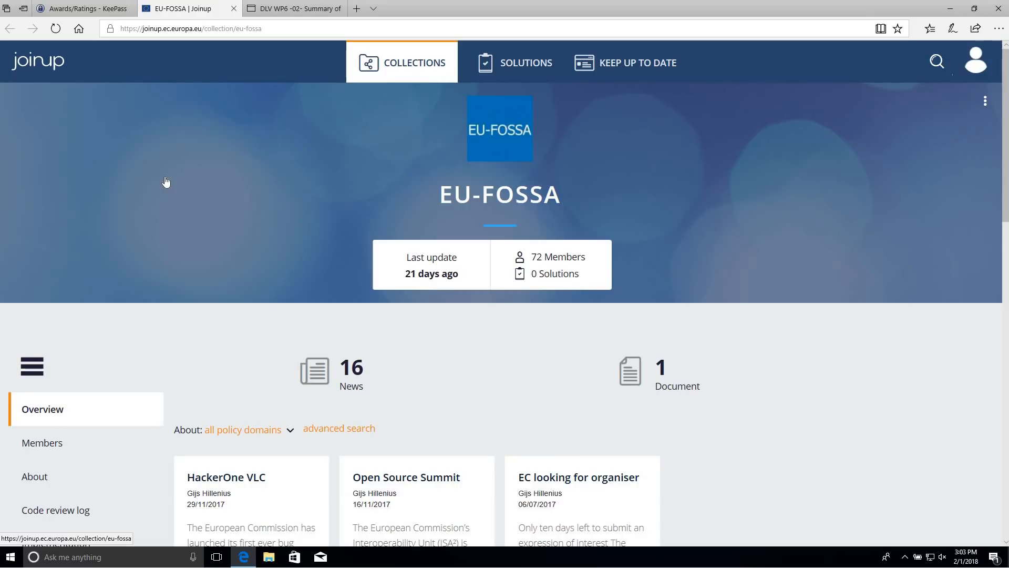
scroll(172, 264, "down", 3)
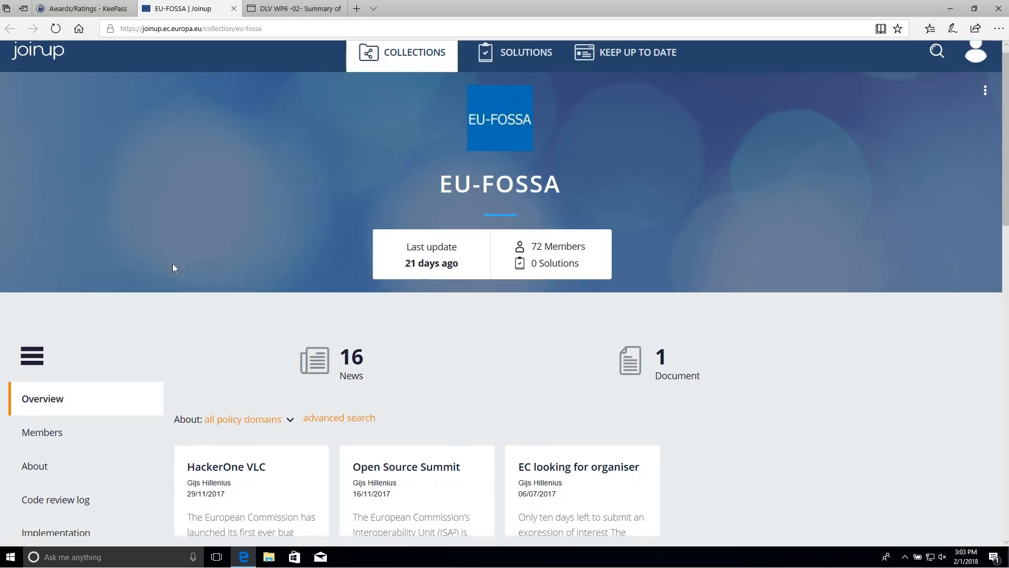
scroll(172, 263, "up", 3)
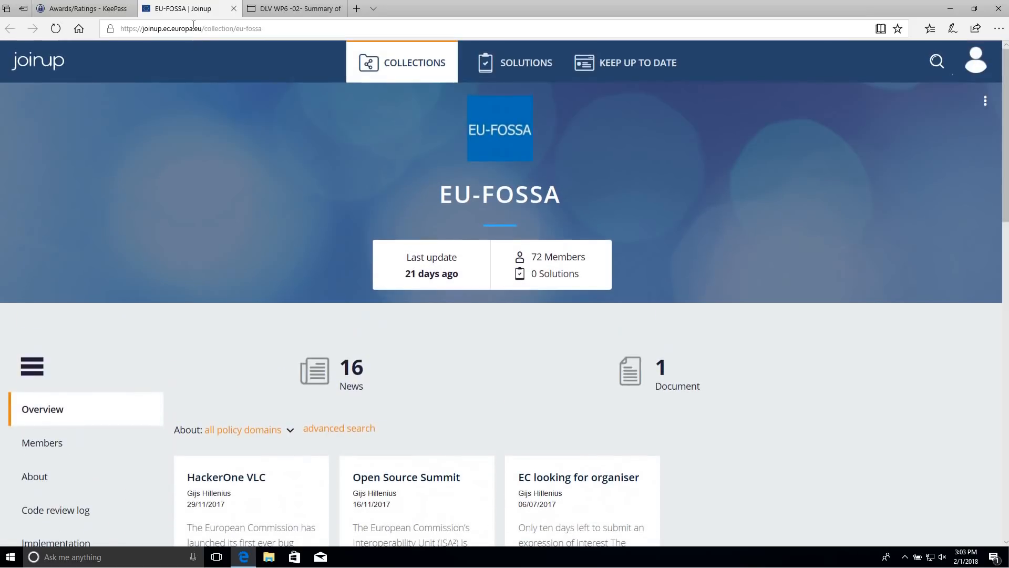
left_click(234, 9)
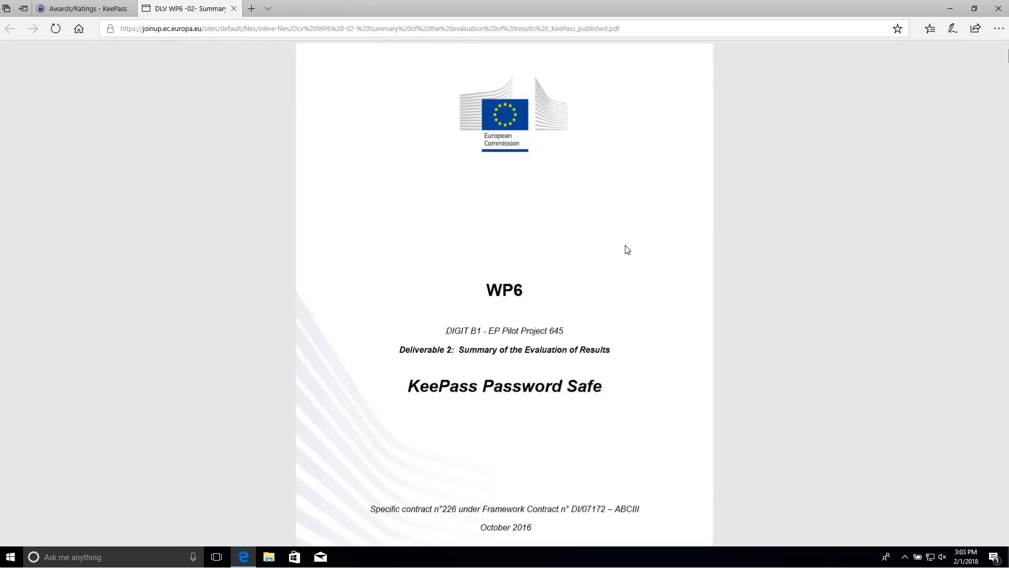
Read through the WP6 Deliverable 2 summary PDF, then close its tab
scroll(633, 235, "down", 2)
scroll(634, 235, "down", 4)
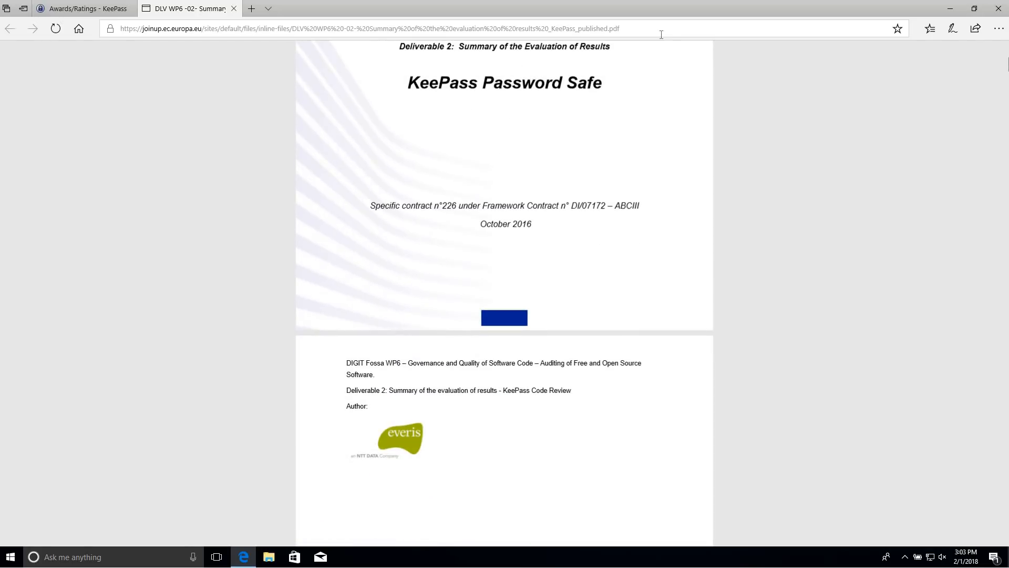
scroll(660, 160, "down", 6)
scroll(799, 176, "down", 18)
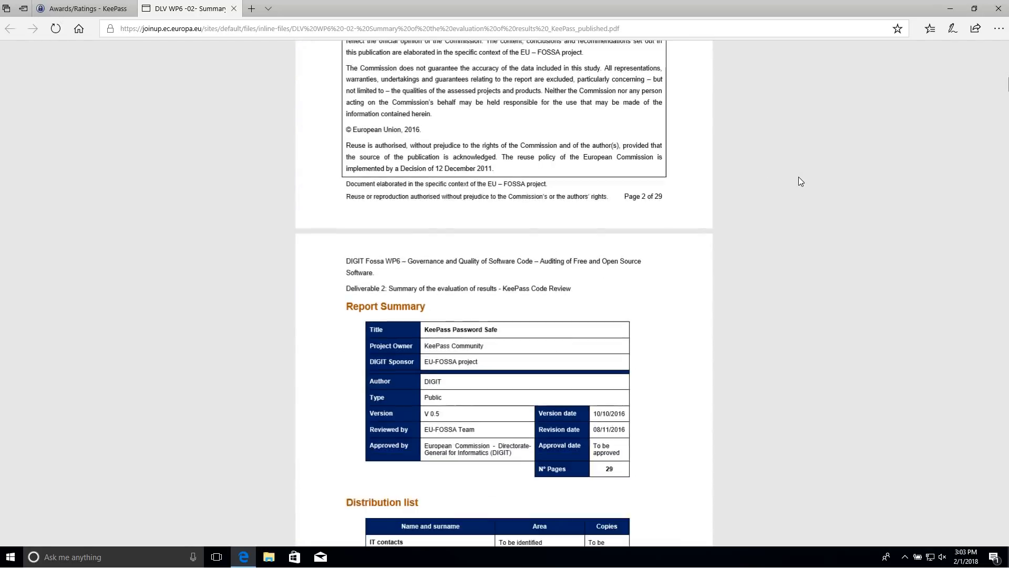
scroll(774, 224, "down", 20)
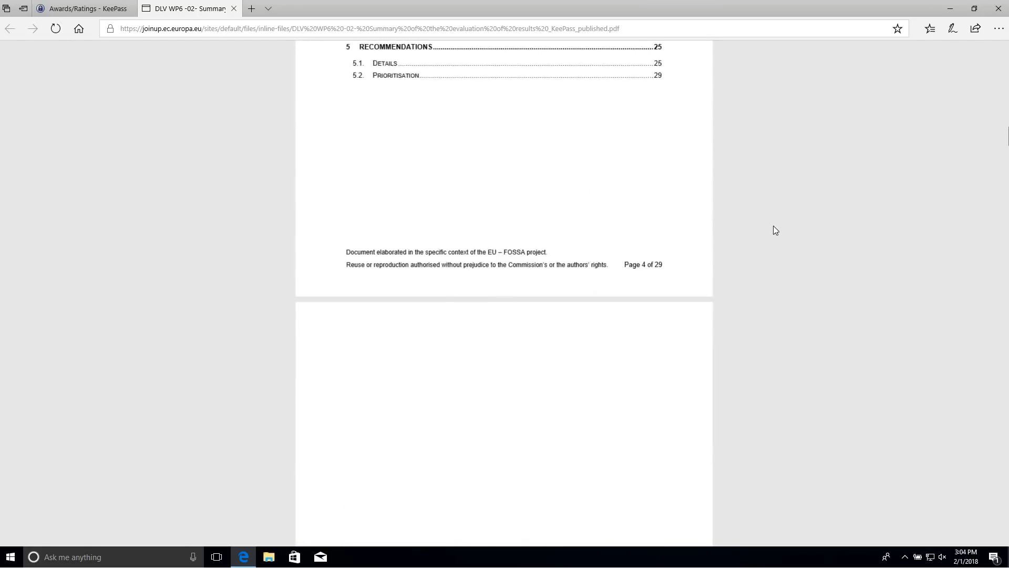
scroll(764, 251, "down", 20)
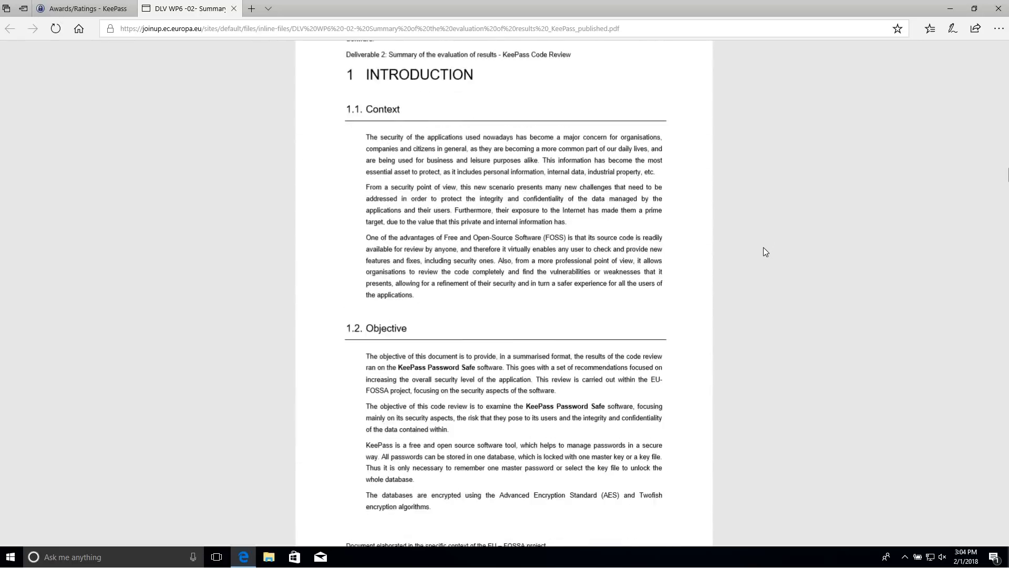
scroll(762, 254, "down", 8)
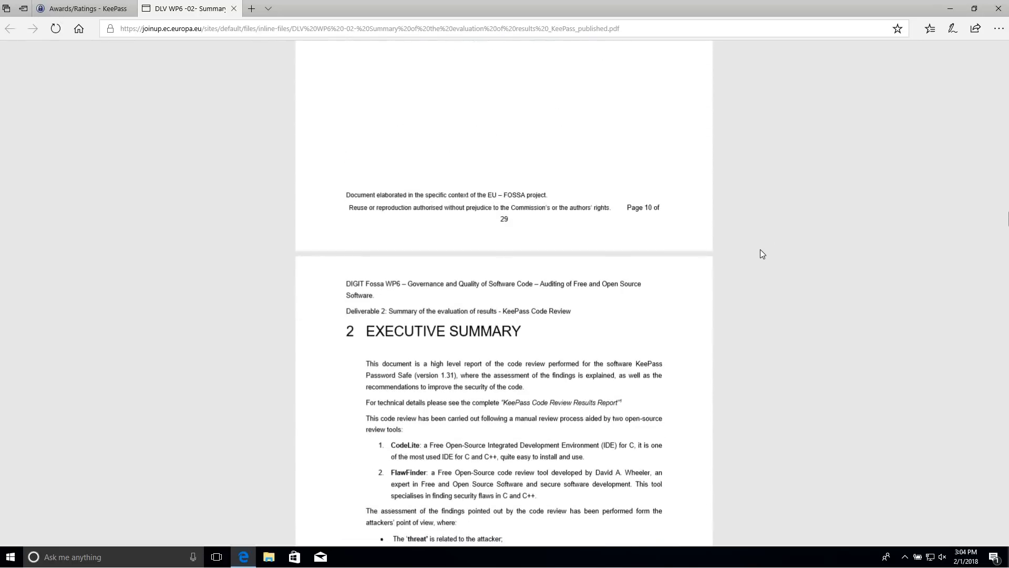
scroll(762, 254, "up", 15)
scroll(760, 249, "up", 2)
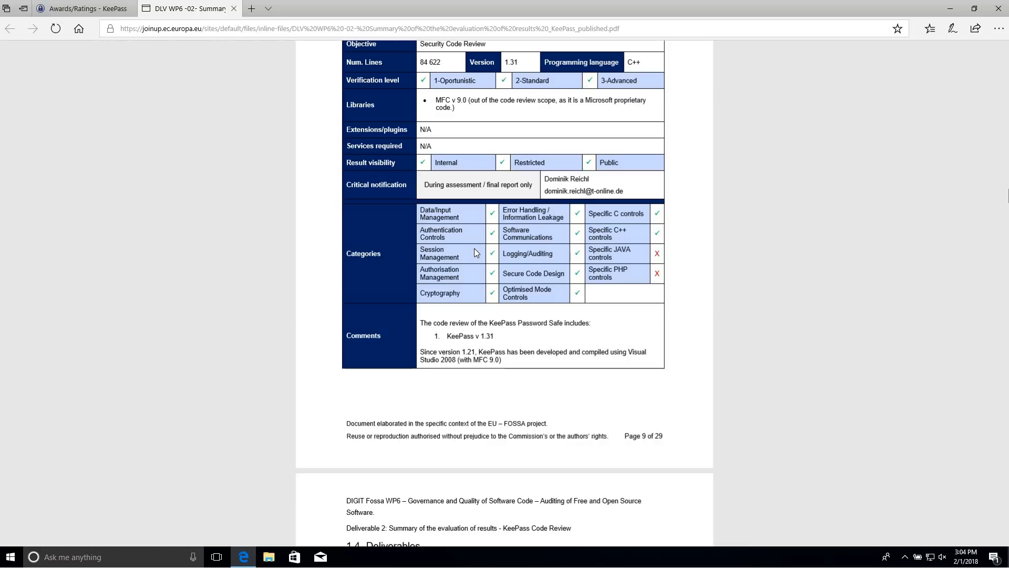
scroll(474, 248, "up", 2)
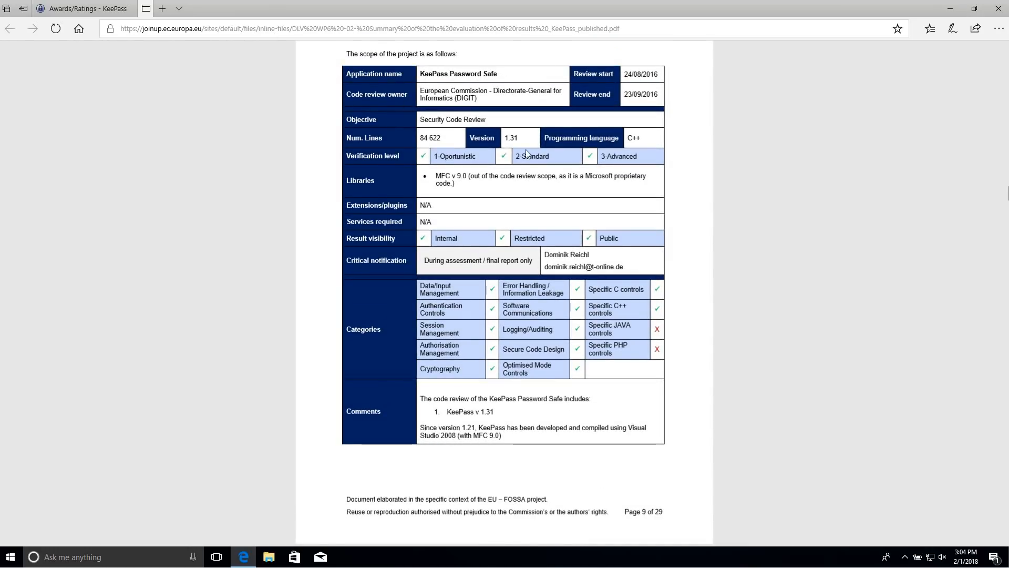
left_click(234, 9)
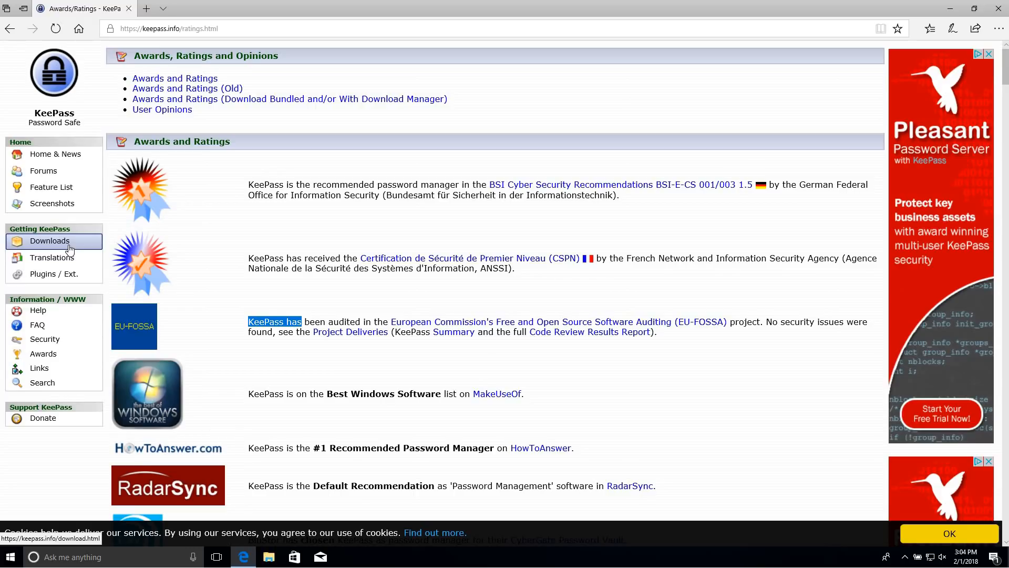
On the KeePass downloads page, download the KeePass 2.38 Windows installer
left_click(35, 243)
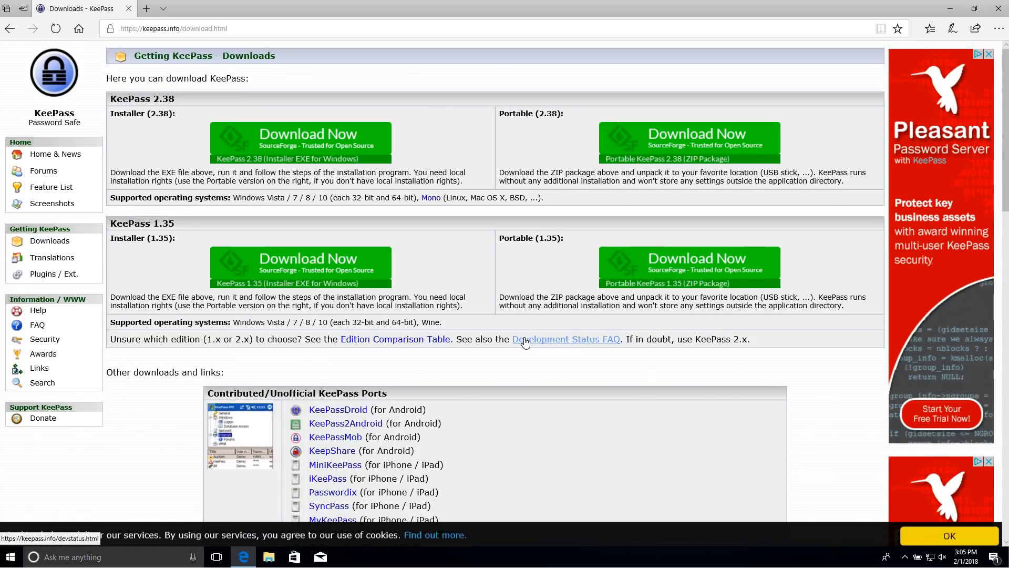
left_click_drag(134, 99, 192, 100)
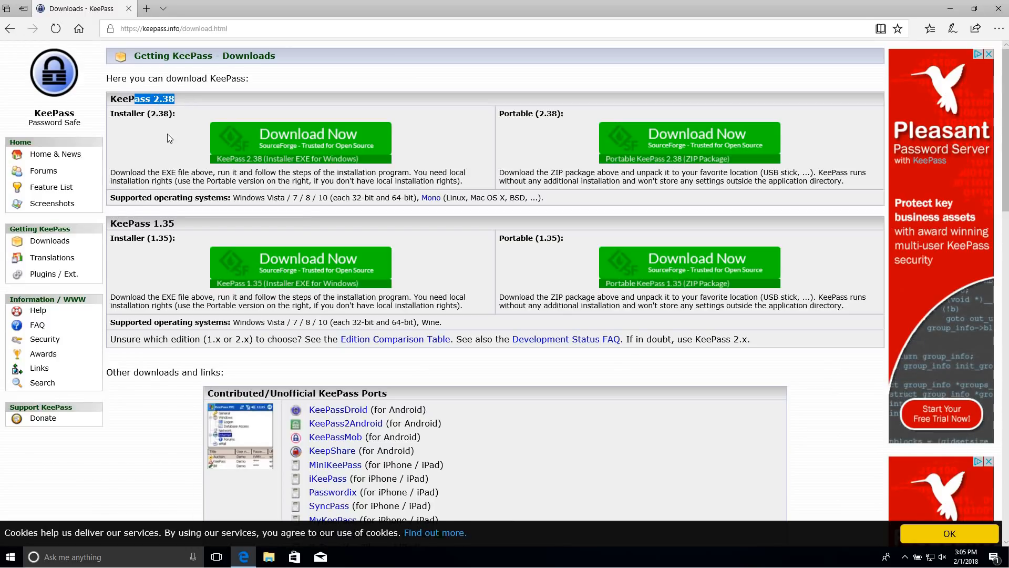
left_click_drag(159, 223, 188, 222)
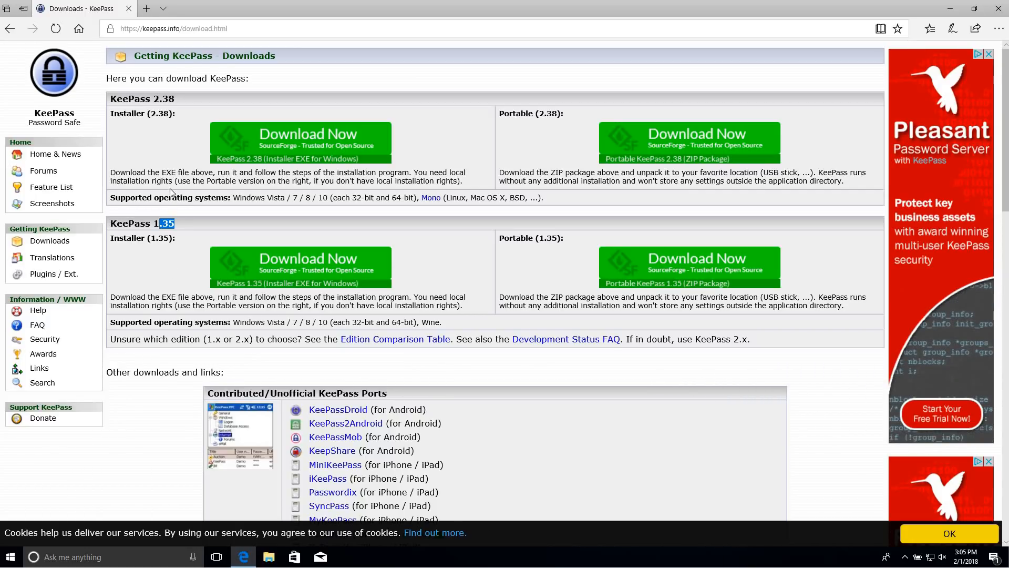
left_click(164, 242)
left_click_drag(135, 99, 200, 99)
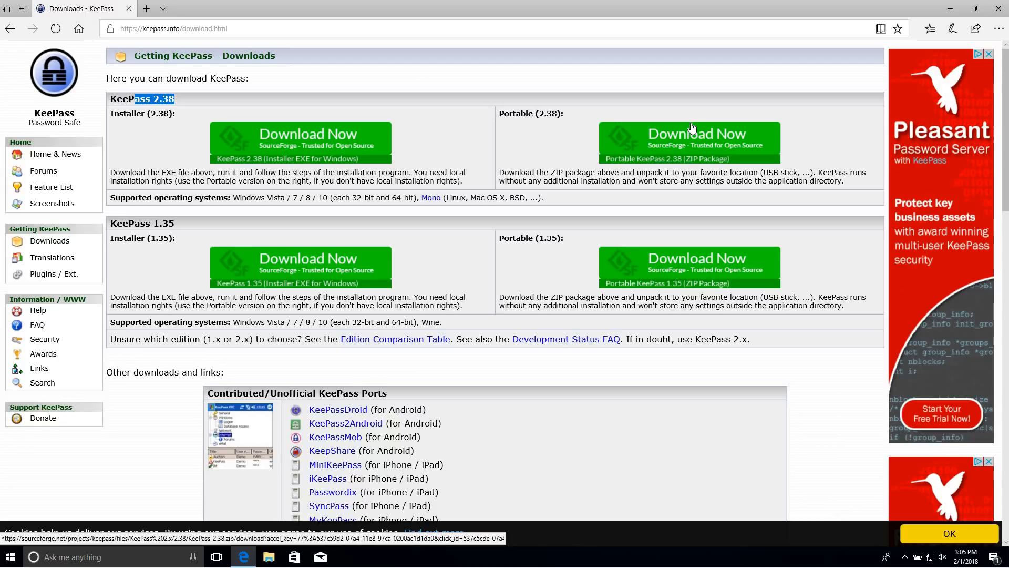
left_click(284, 145)
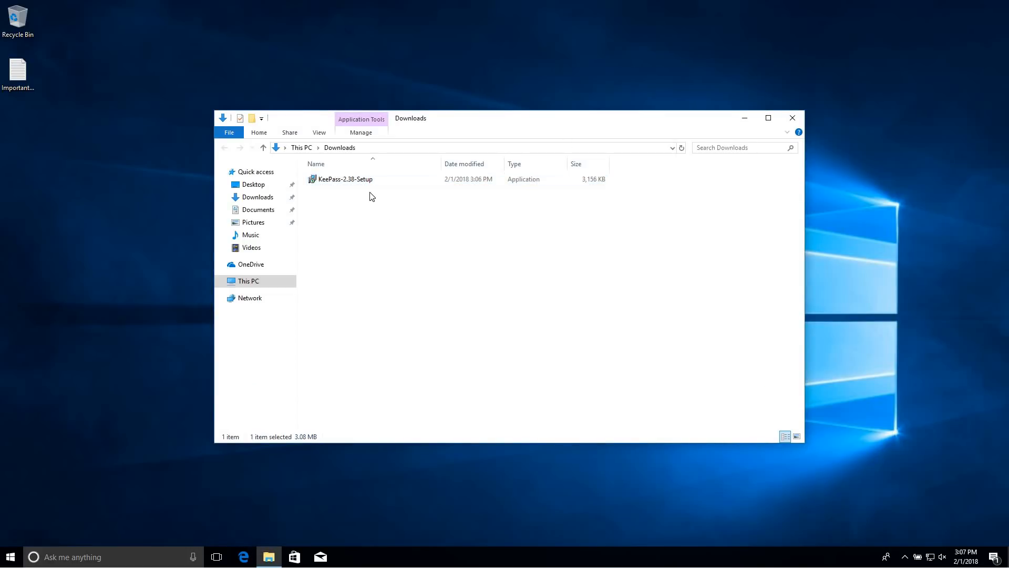
Run KeePass-2.38-Setup from the Downloads folder
double_click(369, 180)
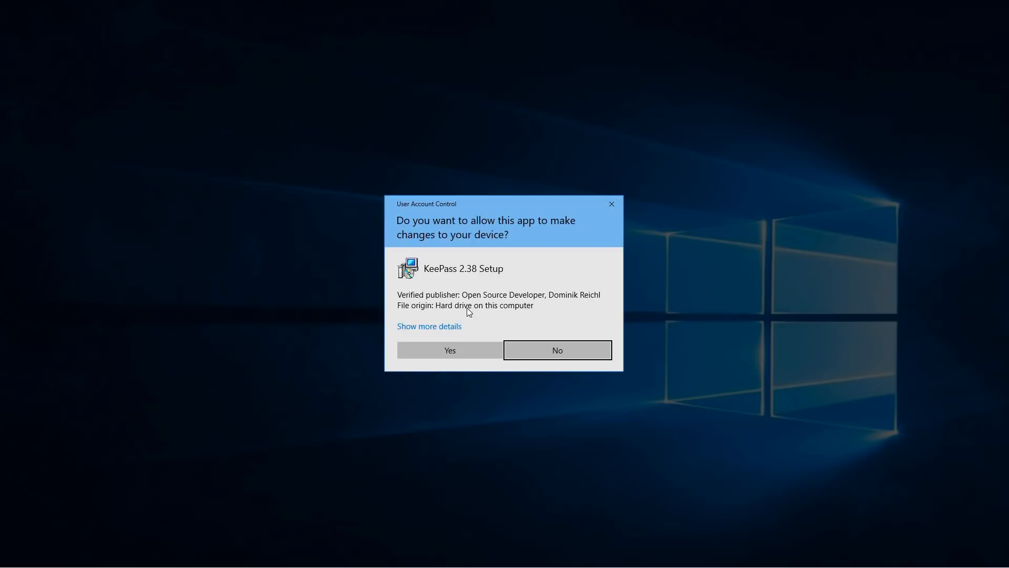
Approve the User Account Control prompt for KeePass 2.38 Setup
left_click(453, 327)
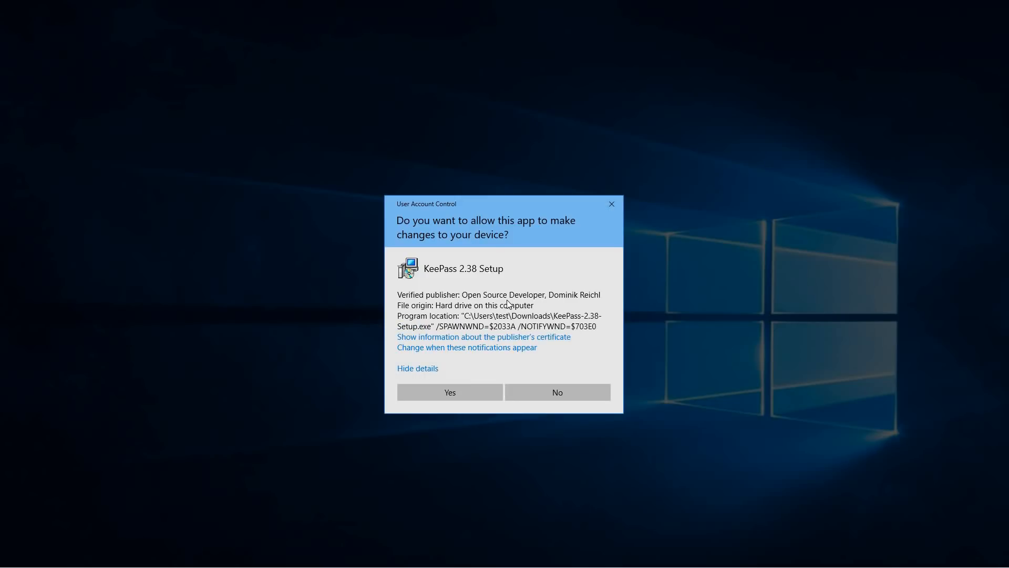
left_click(457, 396)
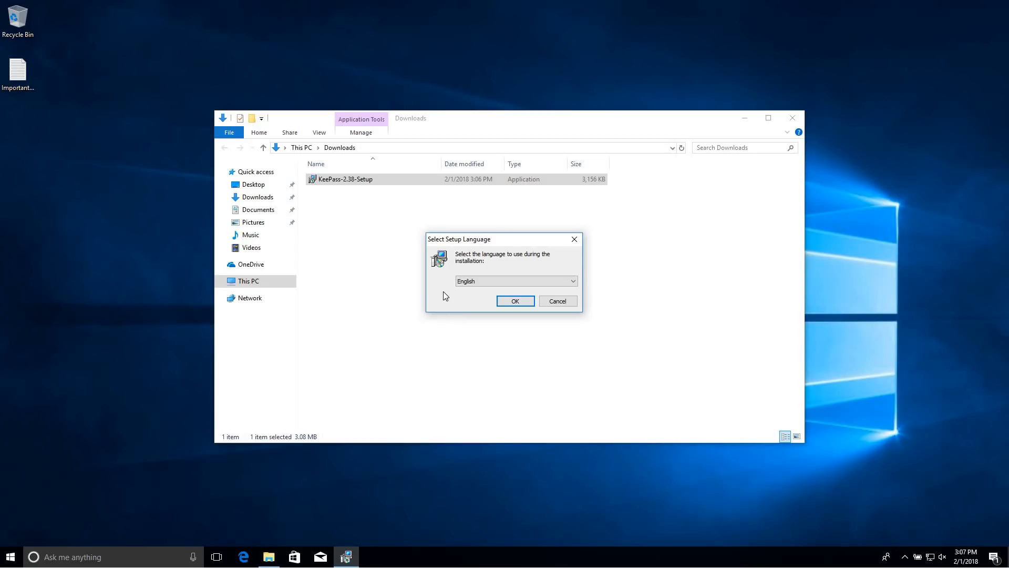
Choose English, accept the license, and keep the default location and full components
left_click(507, 303)
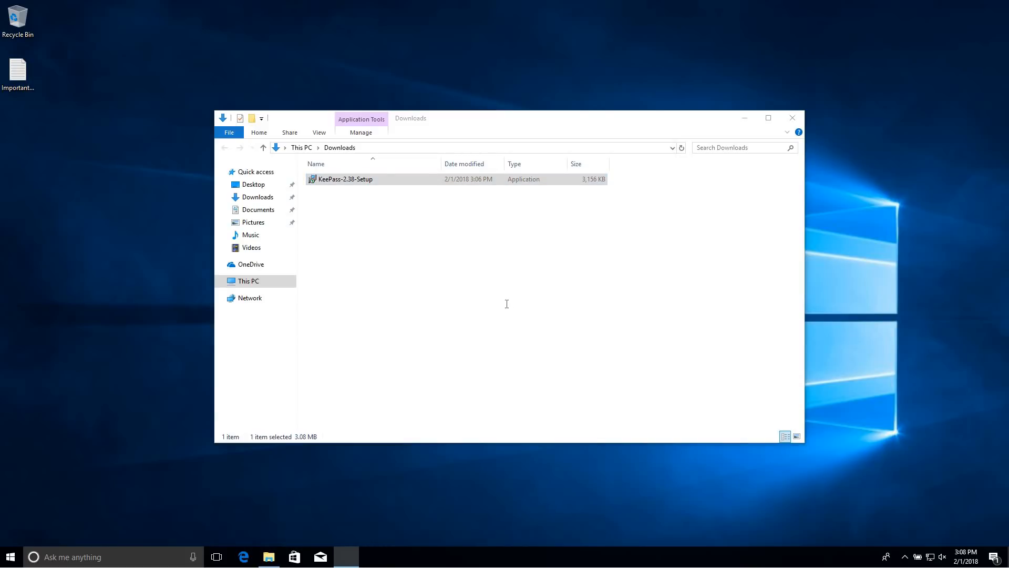
left_click(412, 334)
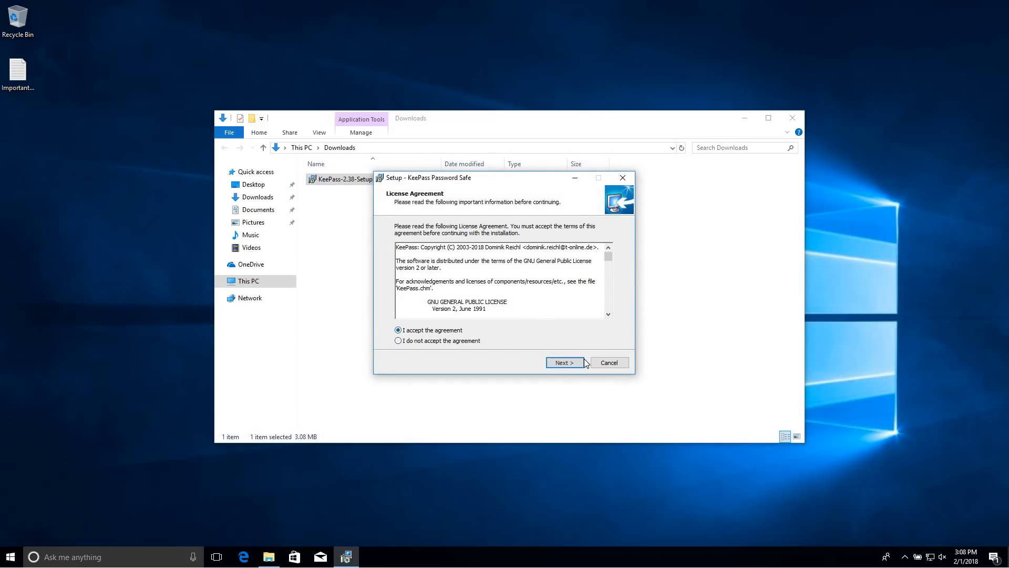
left_click(573, 364)
left_click(560, 362)
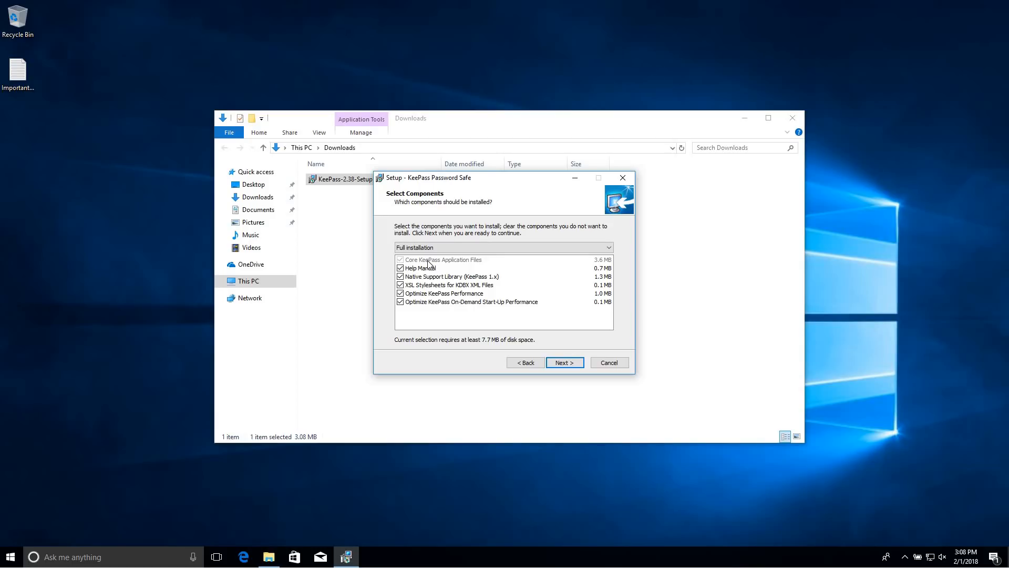
left_click(569, 367)
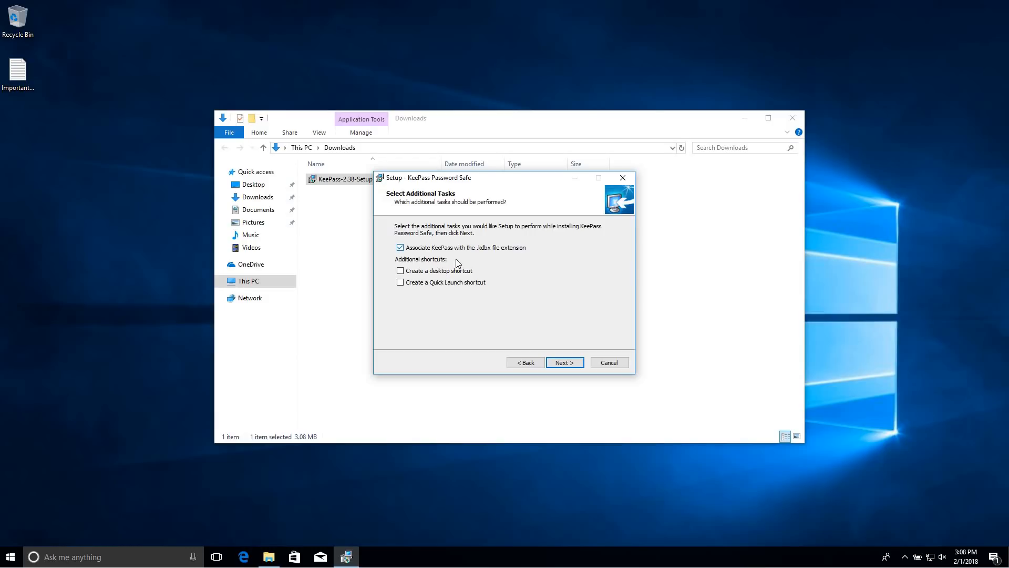
Add desktop and Quick Launch shortcuts, then start the installation
left_click(421, 272)
left_click(418, 285)
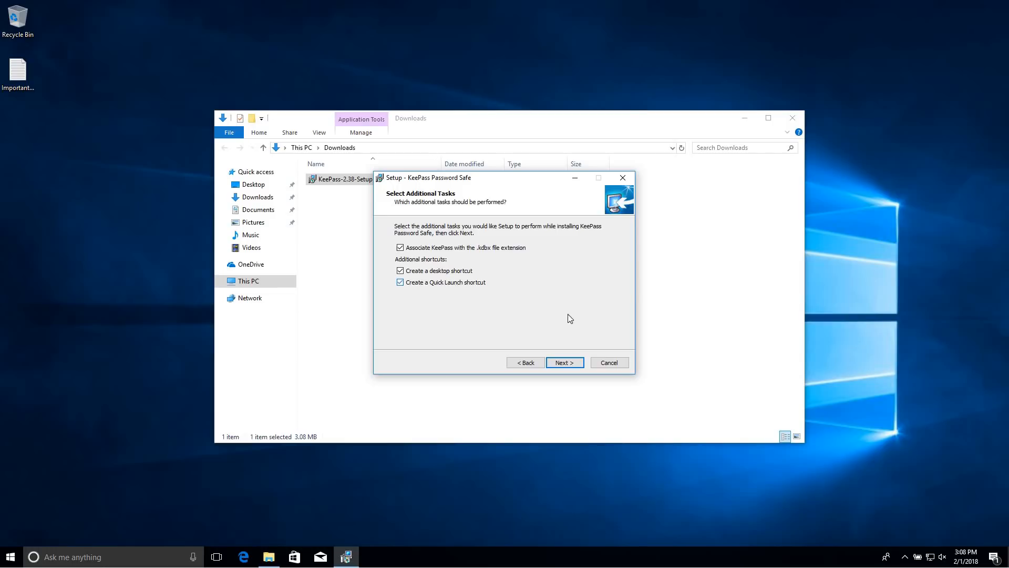
left_click(554, 360)
left_click(568, 365)
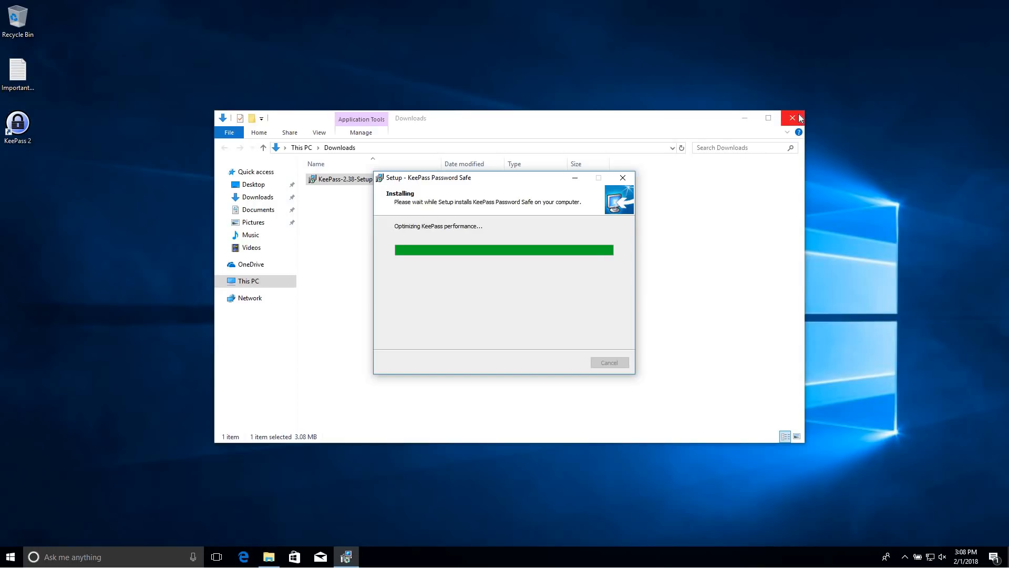
Close the Downloads window and finish setup with Launch KeePass ticked
left_click(684, 125)
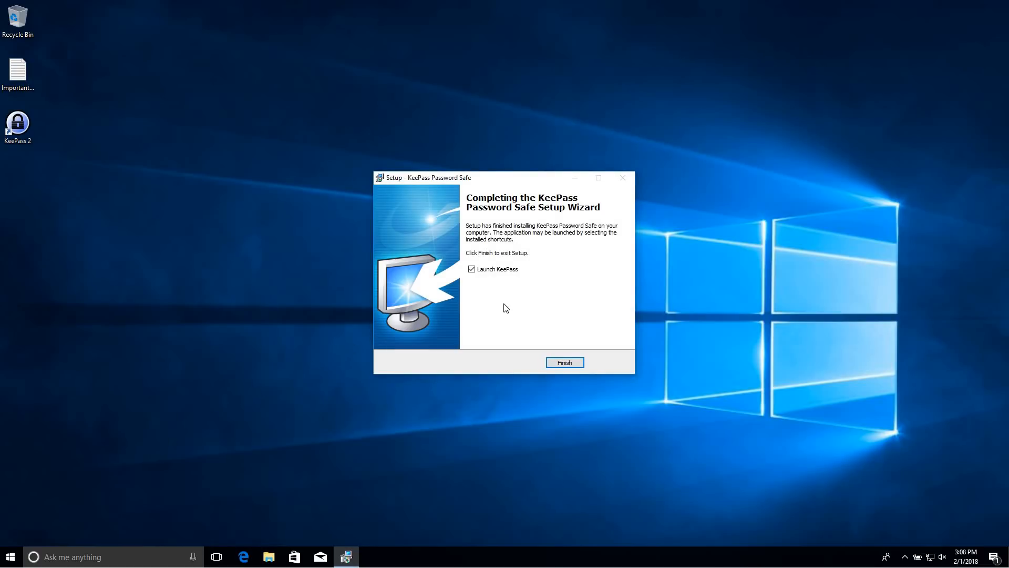
left_click(564, 363)
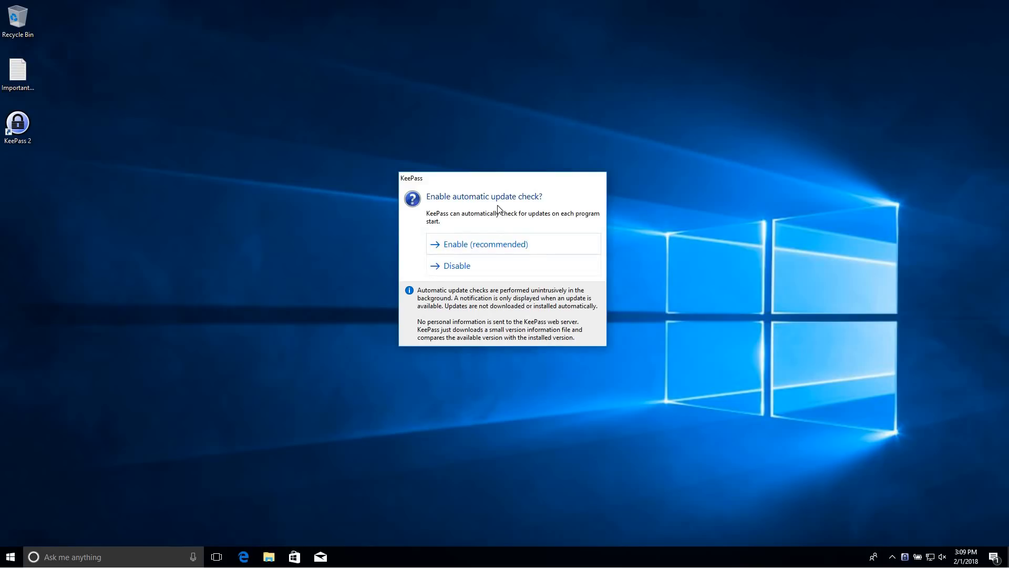
Enable automatic update checks at KeePass startup
left_click(496, 245)
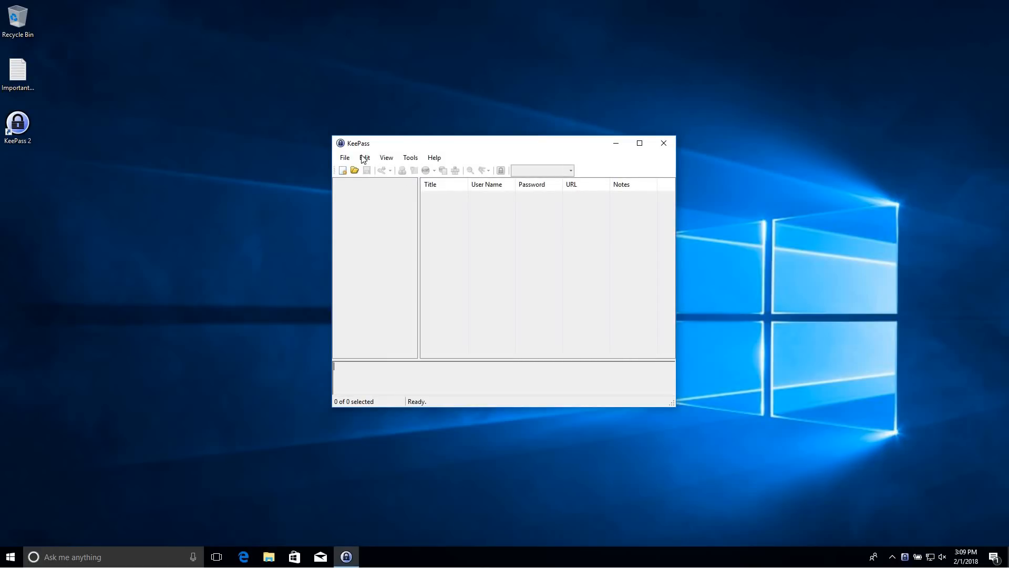
Enlarge the KeePass main window from both corners and move it nearer the screen center
left_click_drag(334, 135, 134, 106)
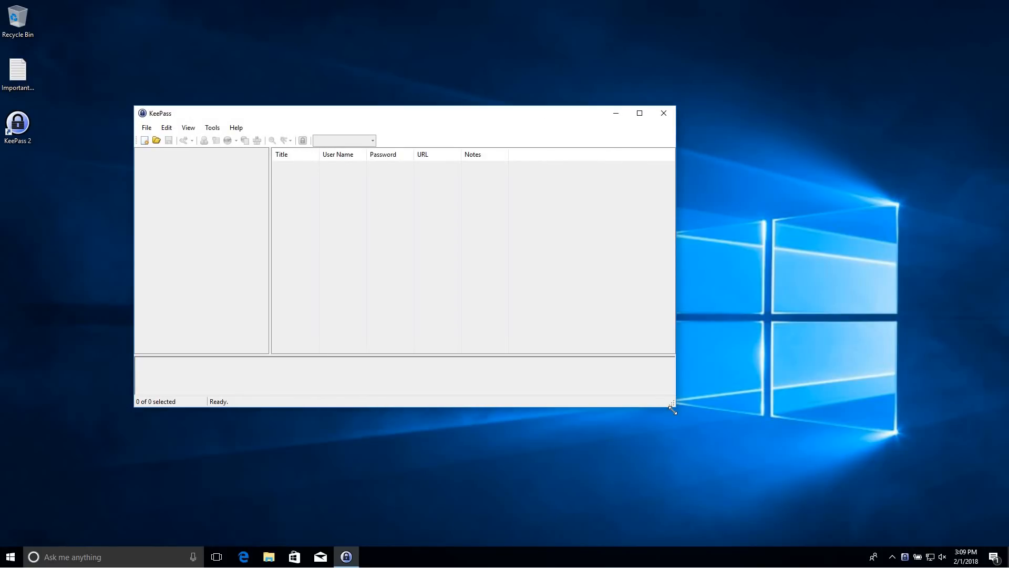
left_click_drag(673, 410, 752, 467)
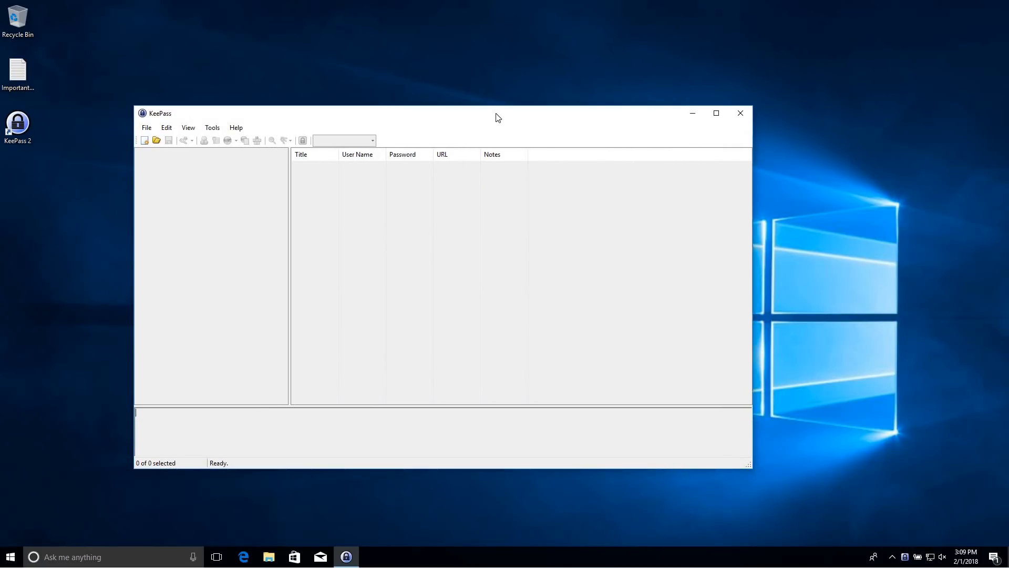
left_click_drag(498, 117, 603, 92)
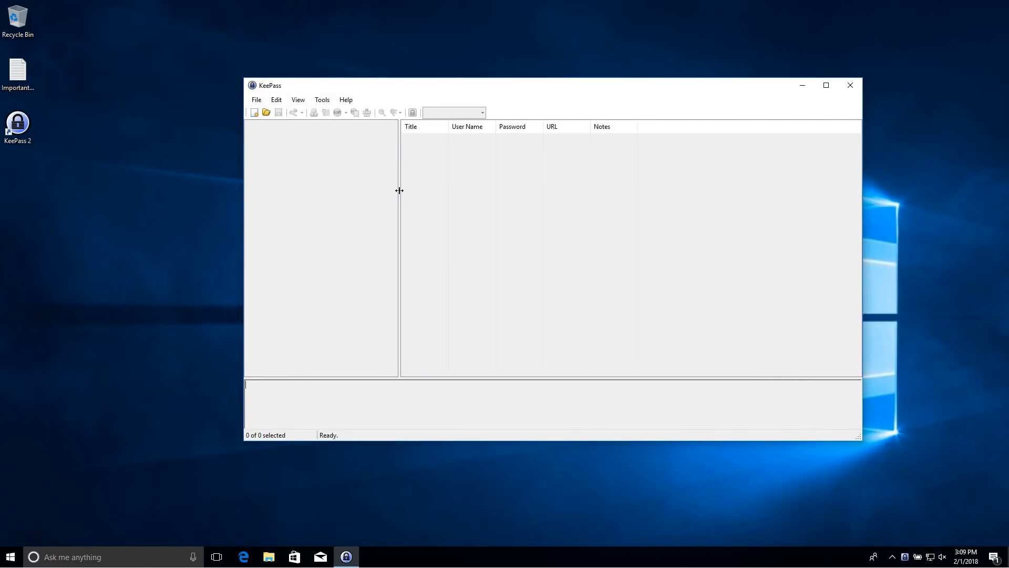
left_click_drag(345, 90, 264, 92)
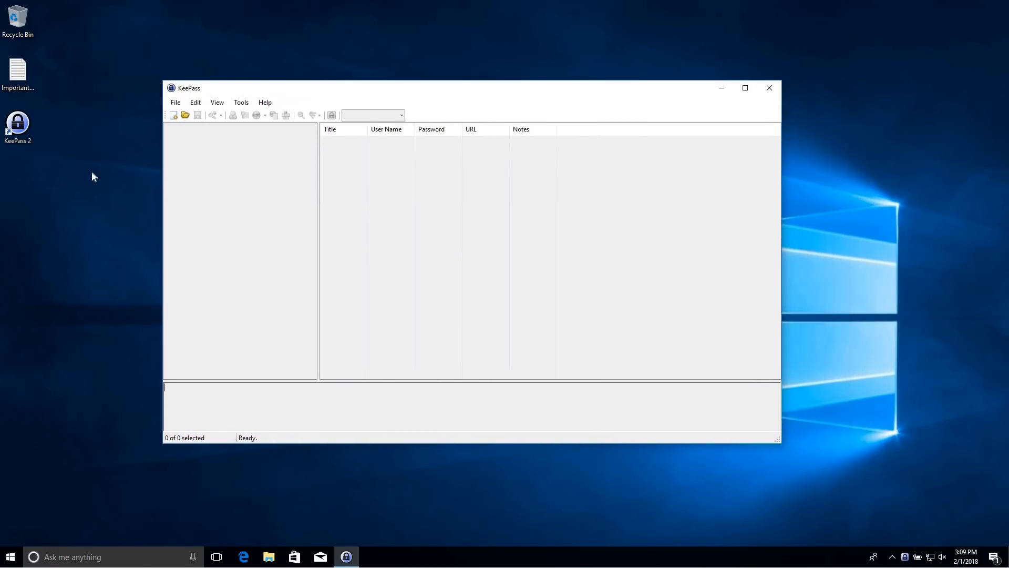
left_click(174, 103)
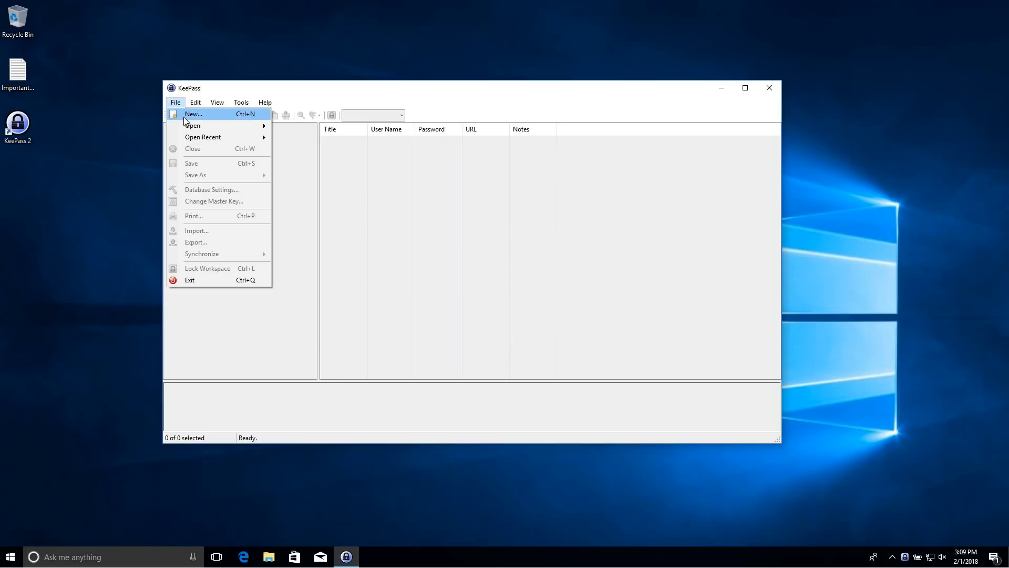
Begin a new database and acknowledge the information notice to reach the Create New Password Database dialog
left_click(184, 116)
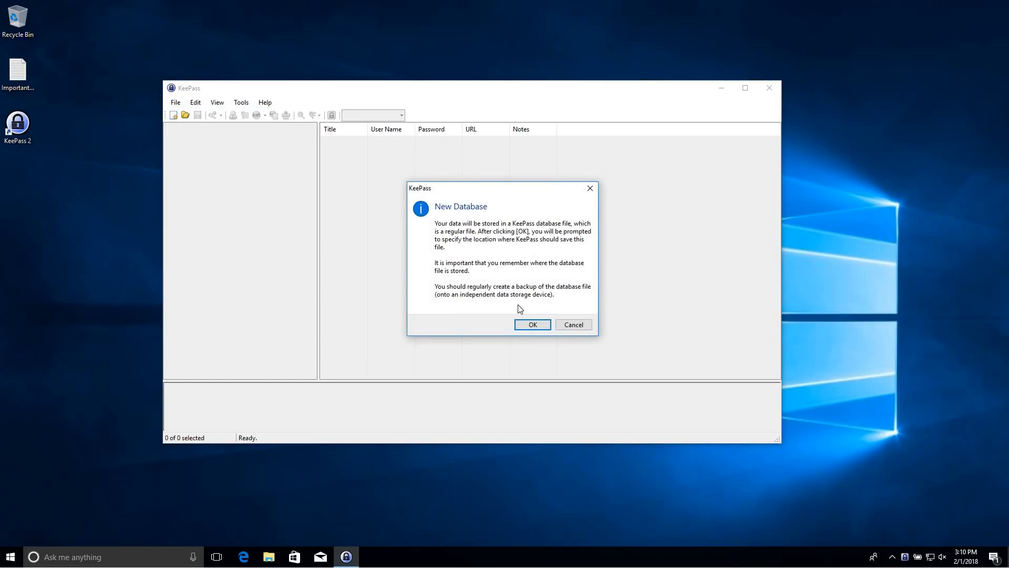
left_click(532, 326)
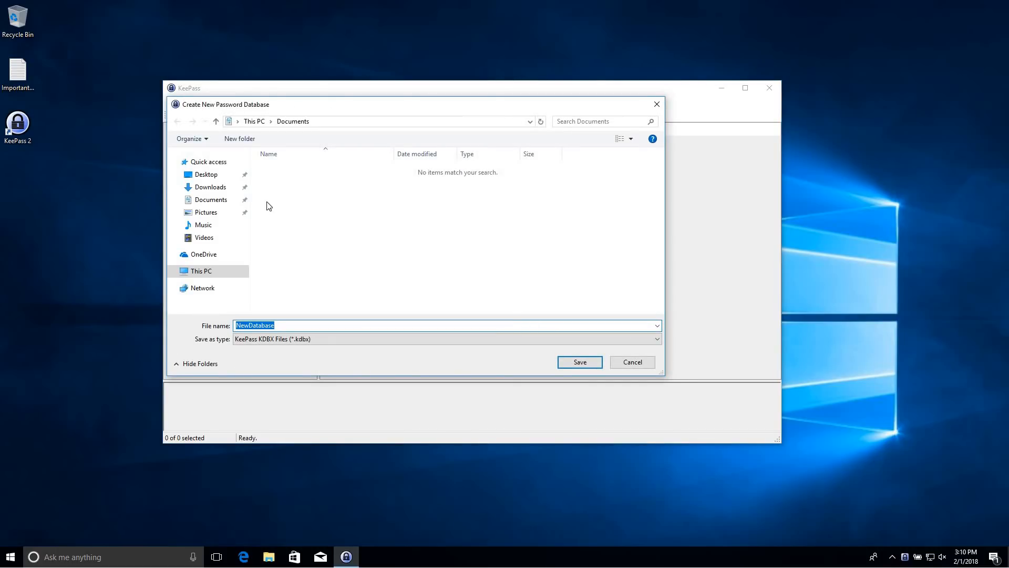
Save the new database file as MyDatabase.kdbx on the Desktop
left_click(207, 176)
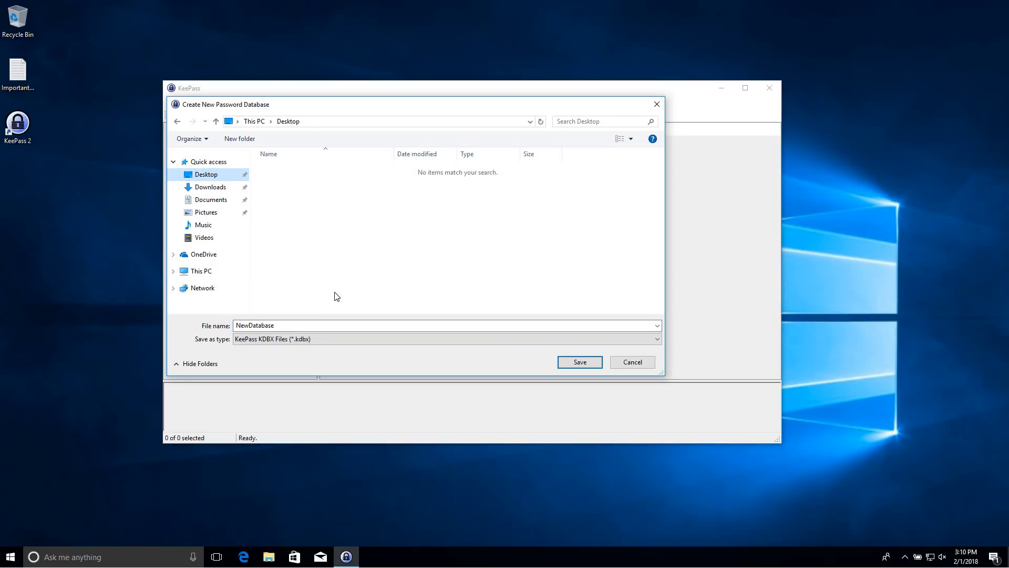
left_click(298, 326)
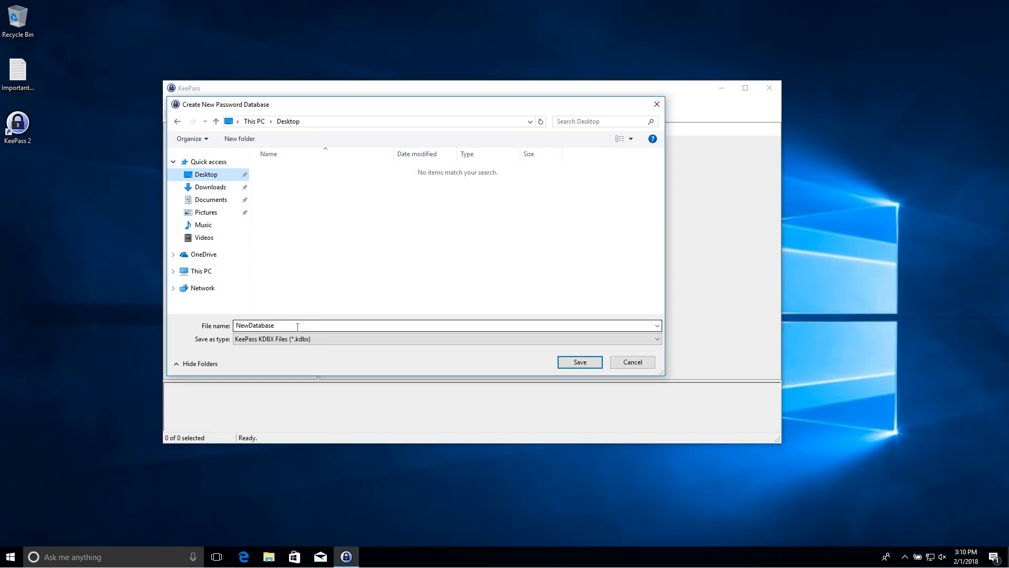
double_click(297, 326)
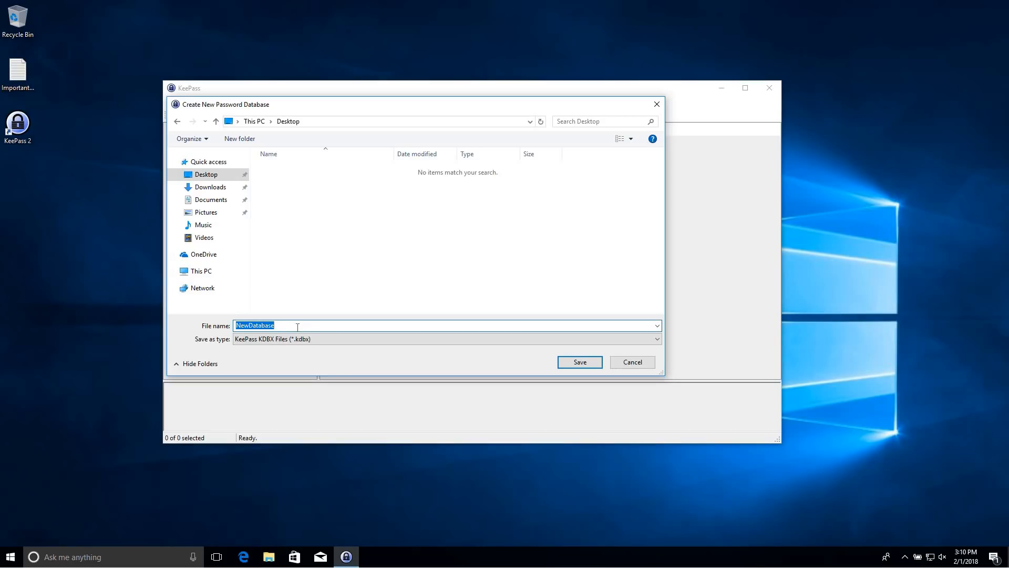
type("MyDatabase")
left_click(572, 362)
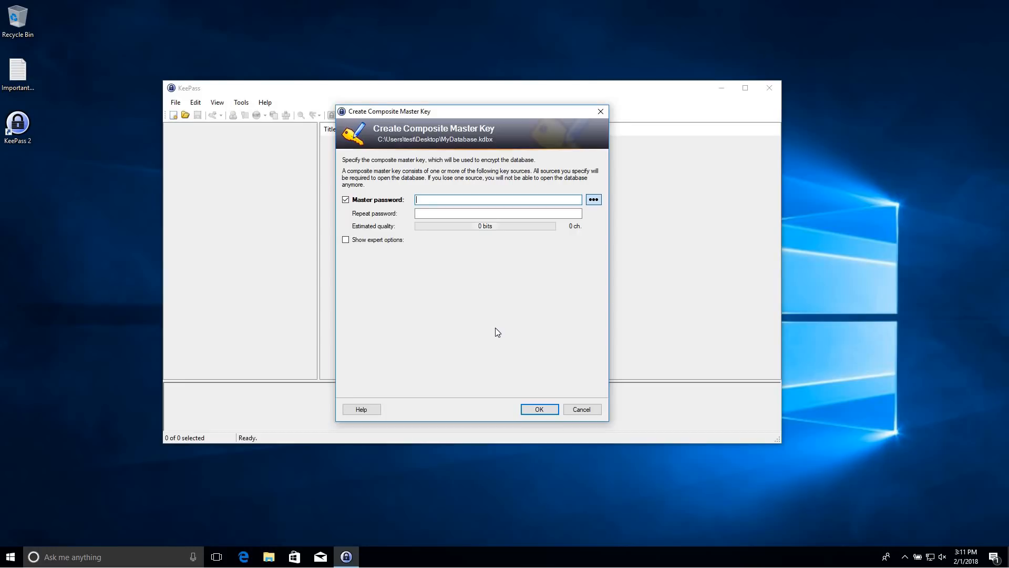
Enter a 39-character trial master password rated 123 bits, then select it
type("12345")
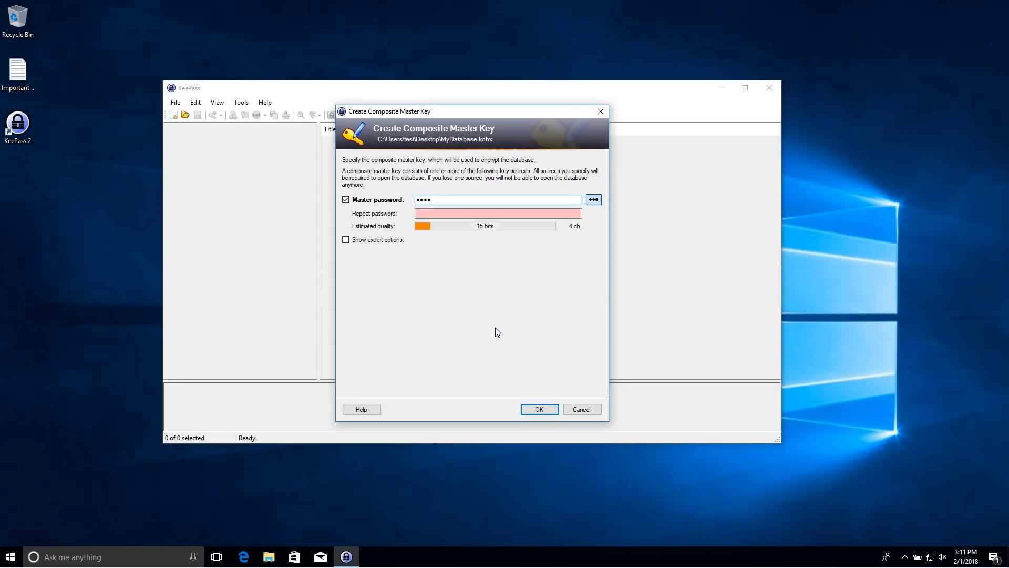
type("67890123456789")
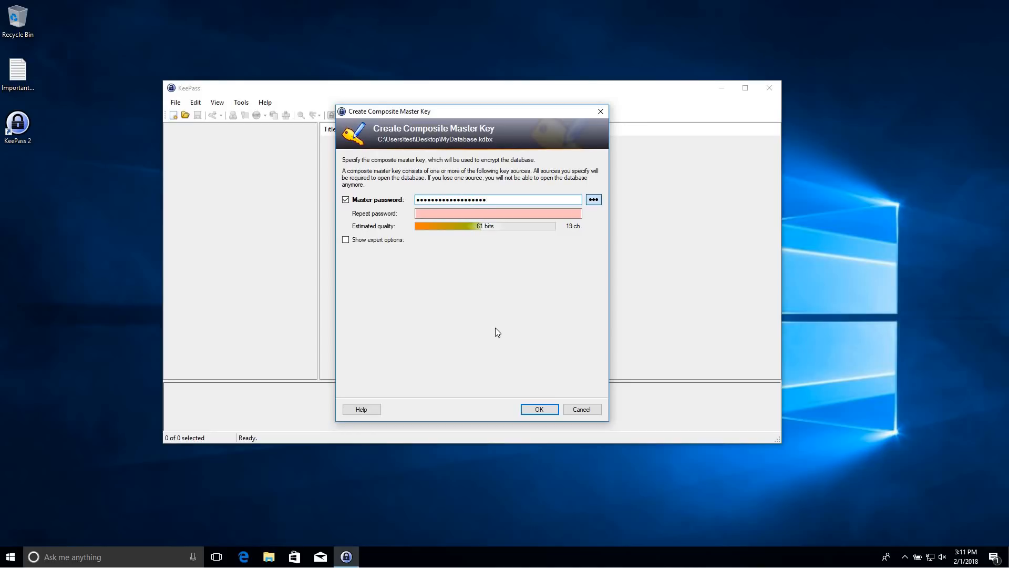
type("0123456789012345678")
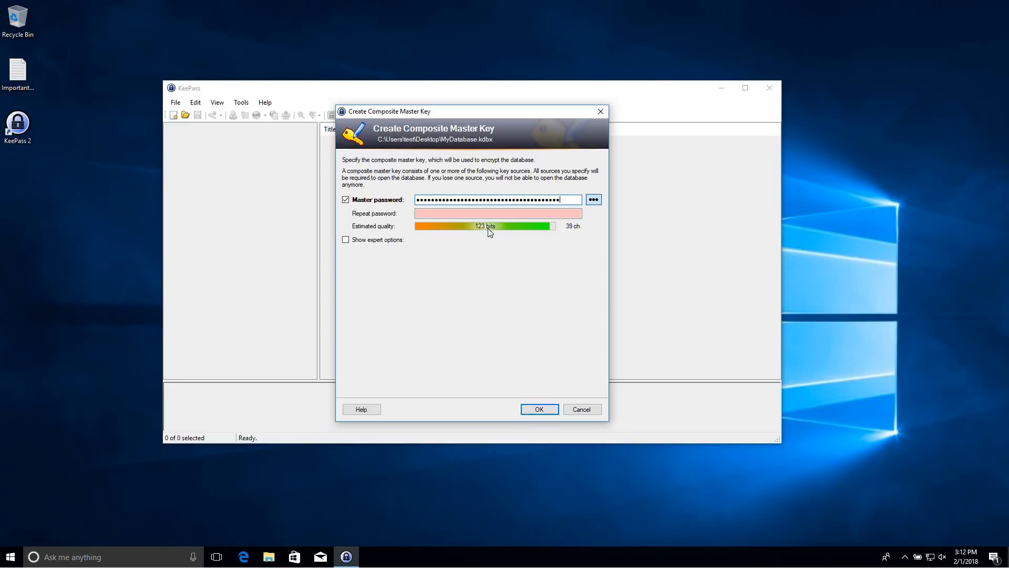
left_click_drag(562, 200, 403, 201)
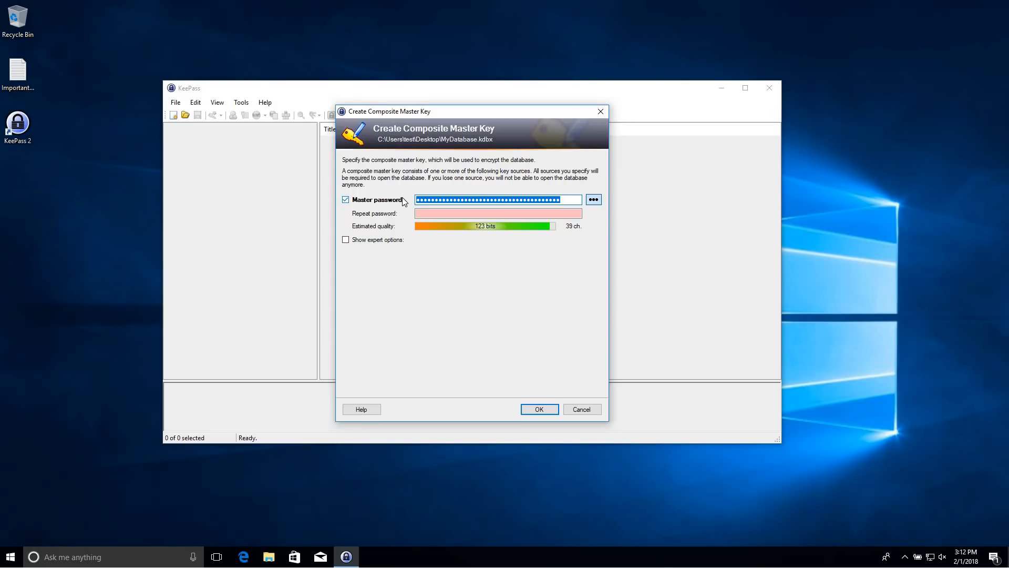
Delete the trial master password and type a new 20-character master password
type("•••••••")
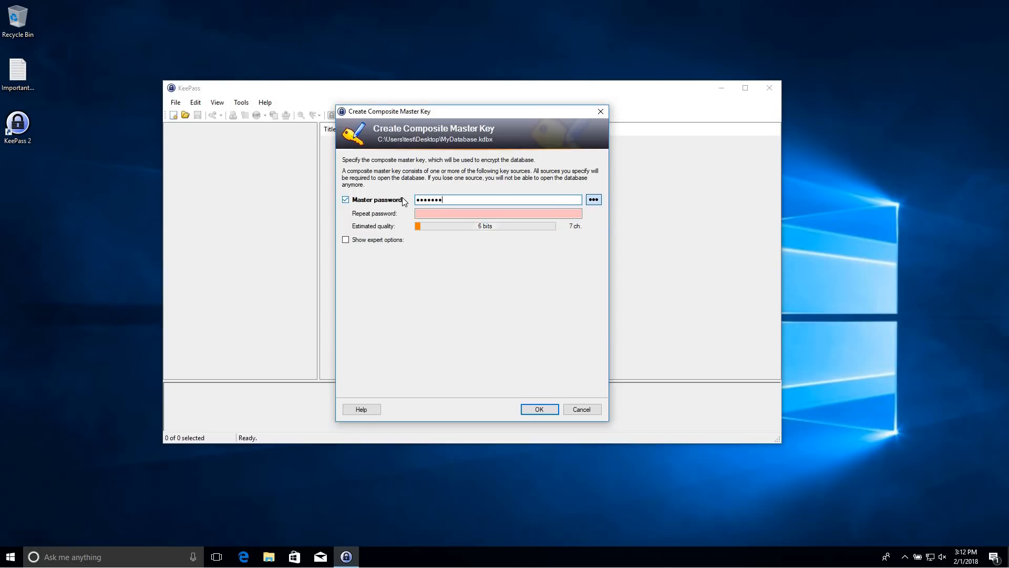
type("•••••••••••••••••••••••••••••••")
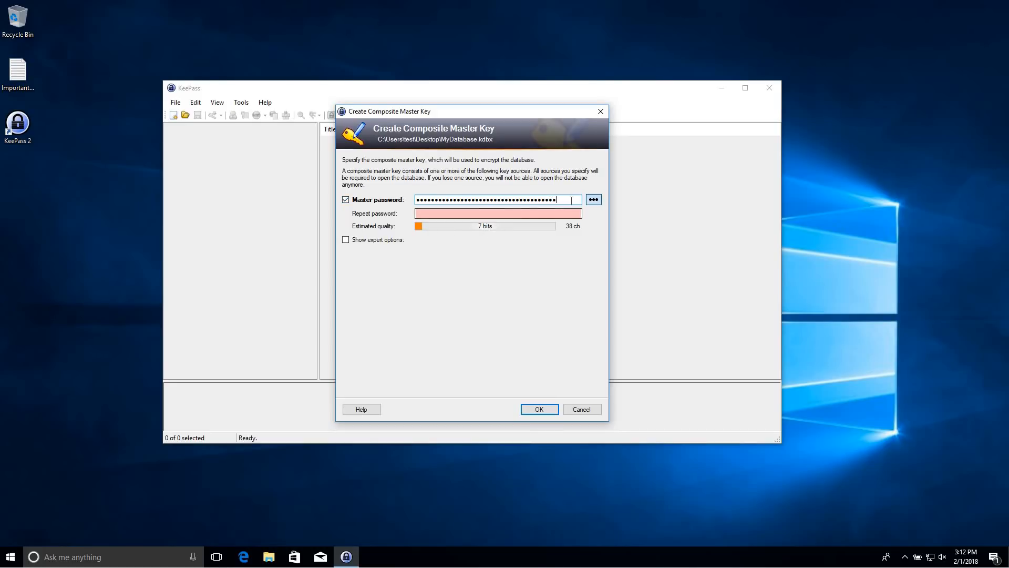
left_click_drag(570, 201, 397, 252)
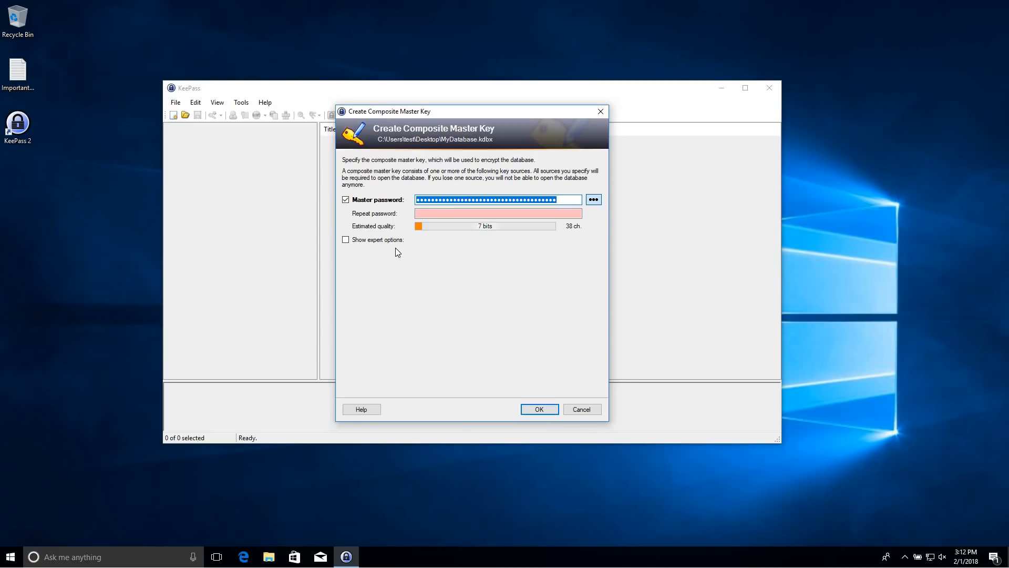
key("BackSpace")
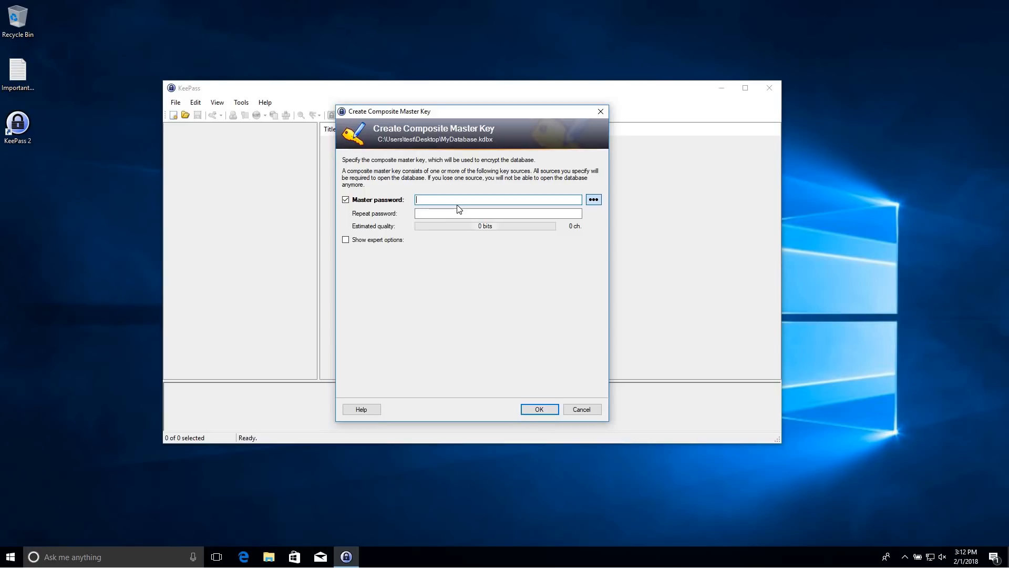
type("test")
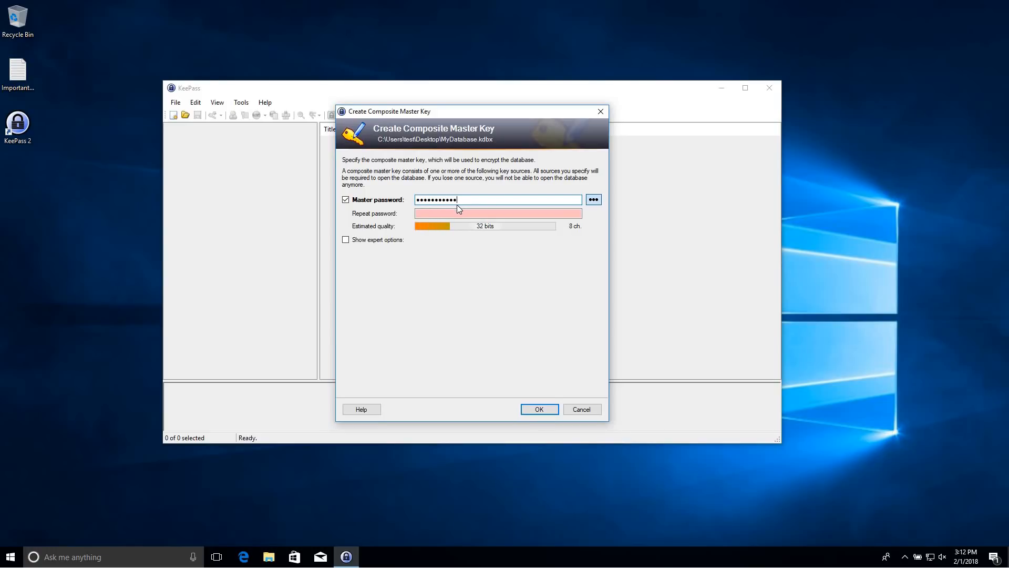
type("•••••")
Remove the stray character from the unmasked master password and confirm the master key
left_click(593, 202)
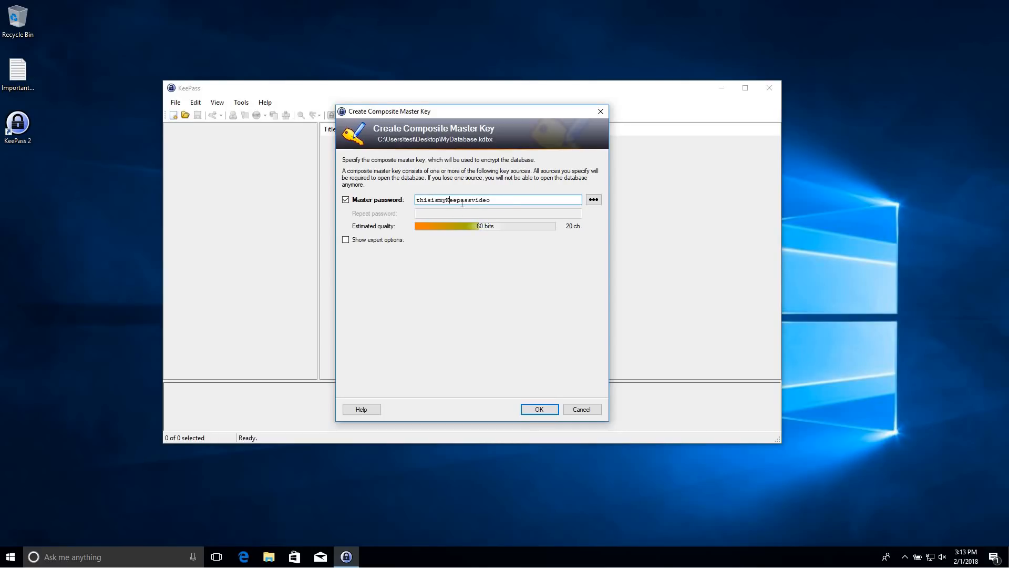
key("Left")
key("Left")
key("Left")
key("Left")
key("Left")
key("BackSpace")
left_click(593, 199)
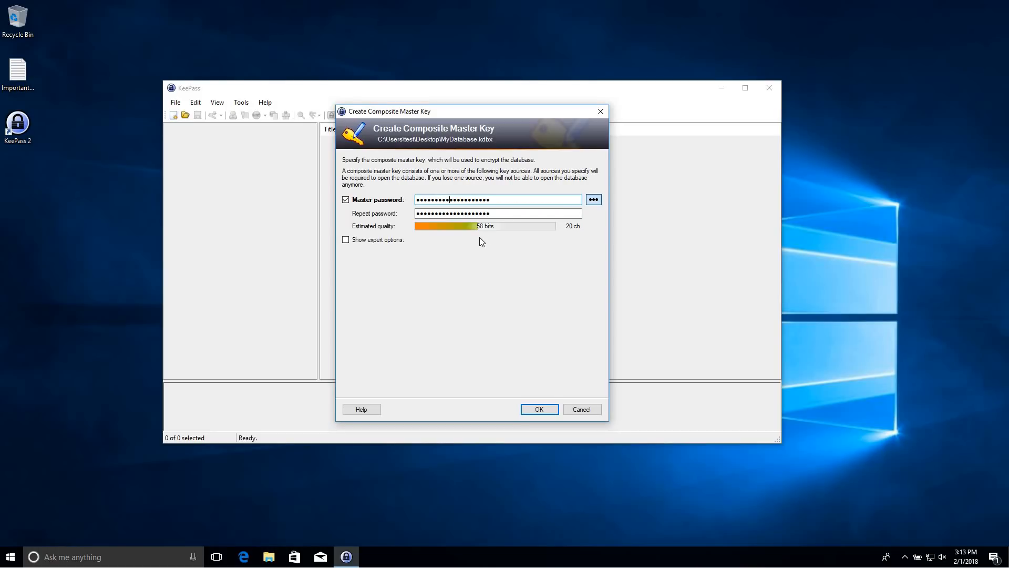
left_click(536, 412)
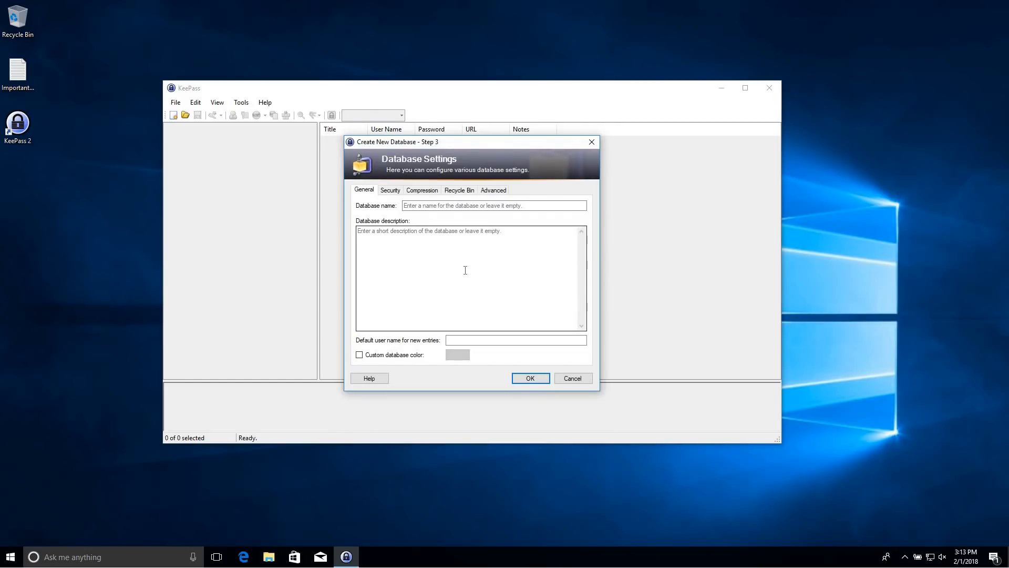
Name the database MyDatabase with description 'This is where all my important passwords are'
left_click(463, 206)
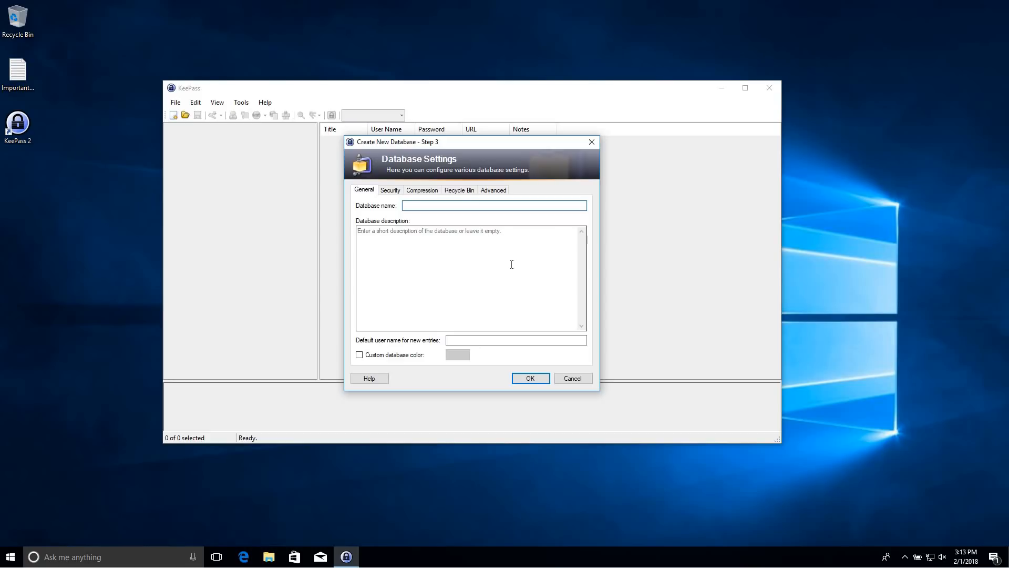
type("MyDatabase")
left_click(455, 253)
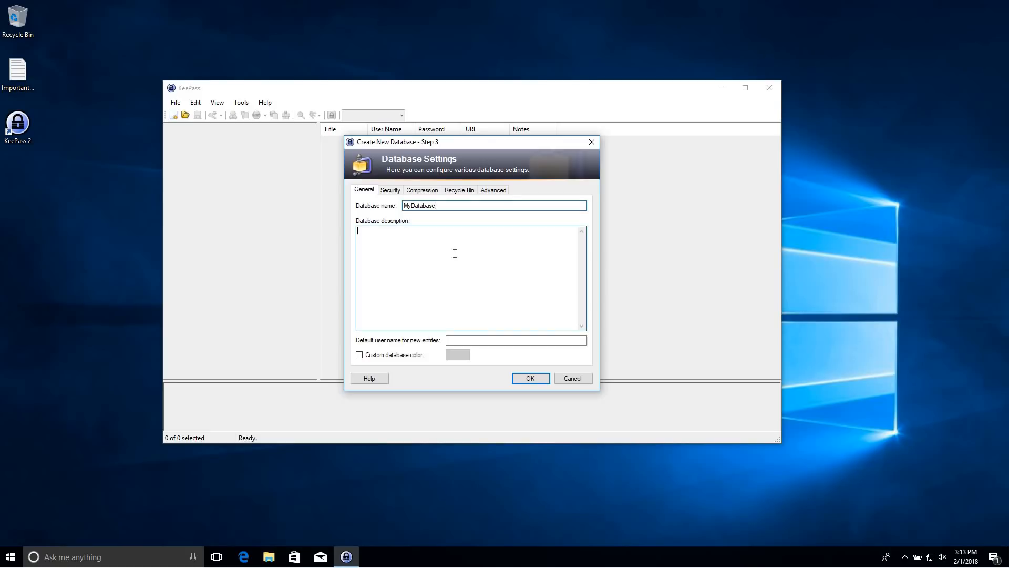
type("This is where all m")
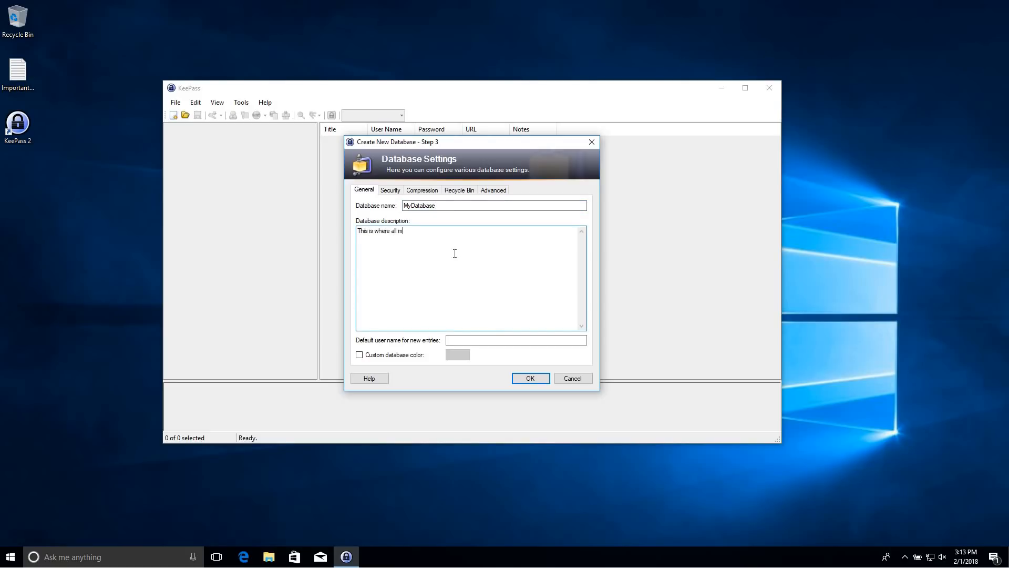
type("y important passwords are.")
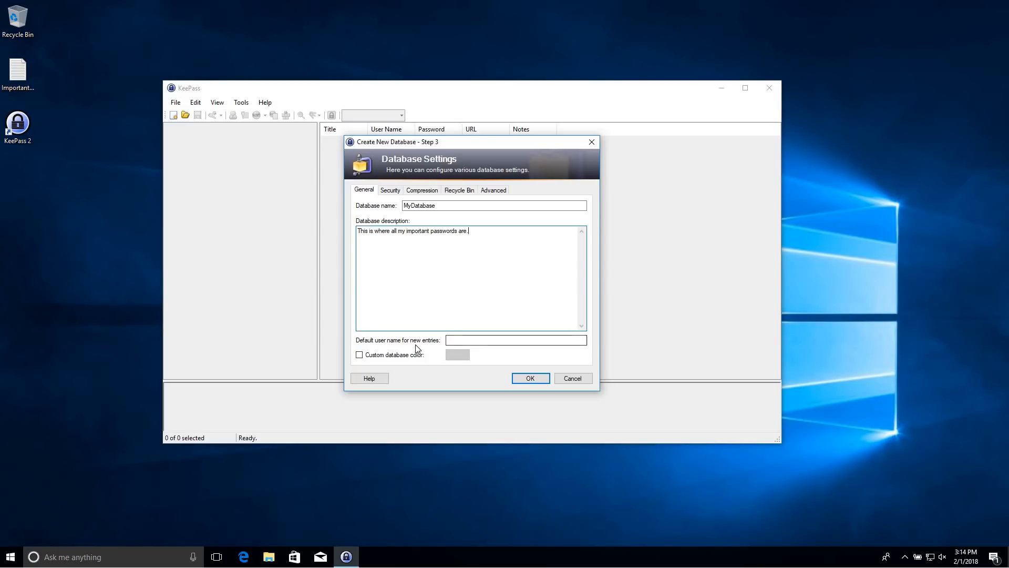
left_click(450, 340)
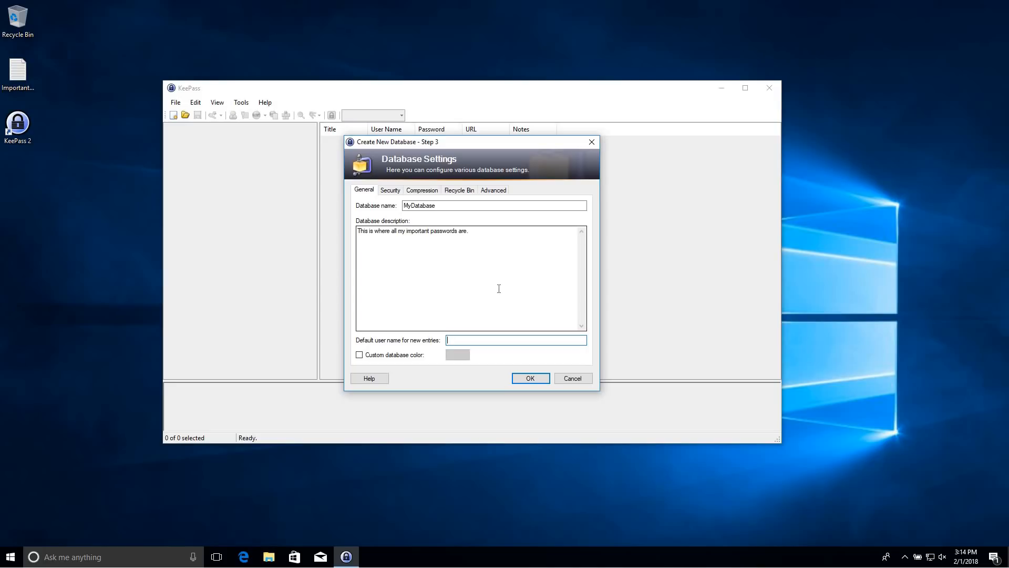
Enter a default user name and set a blue custom database colour
type("ekeybo")
left_click(374, 358)
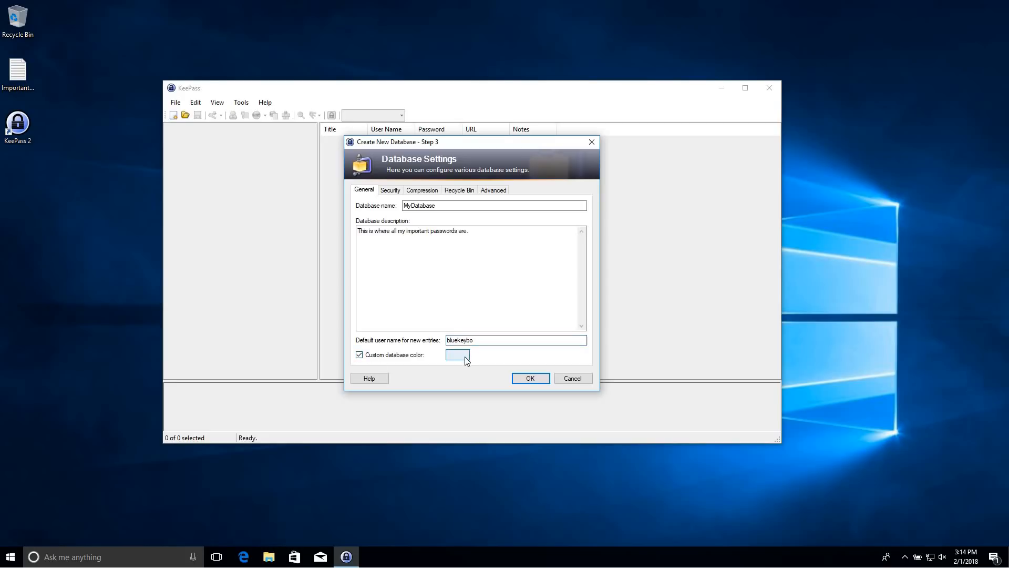
left_click(464, 356)
left_click(453, 370)
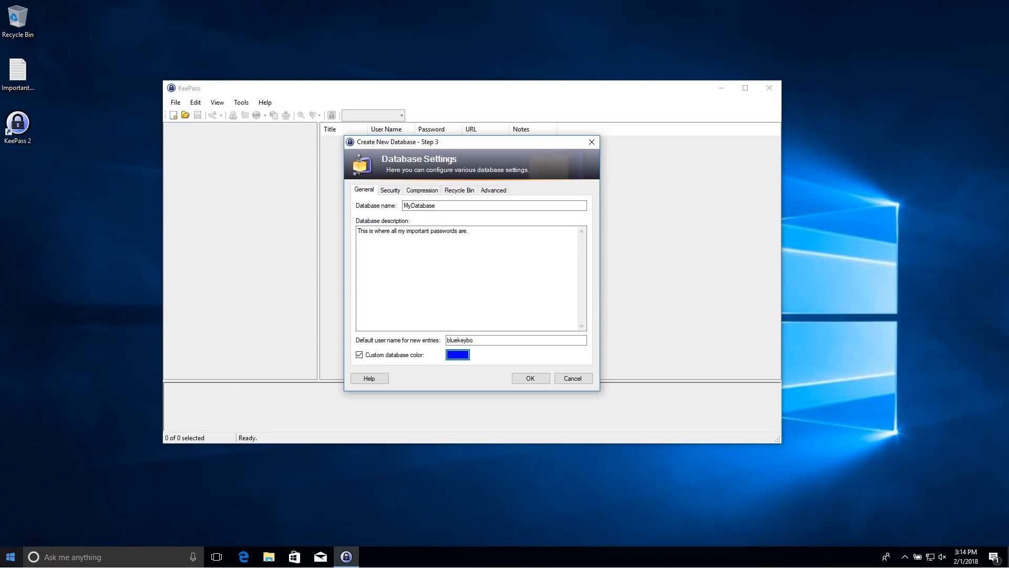
left_click(391, 190)
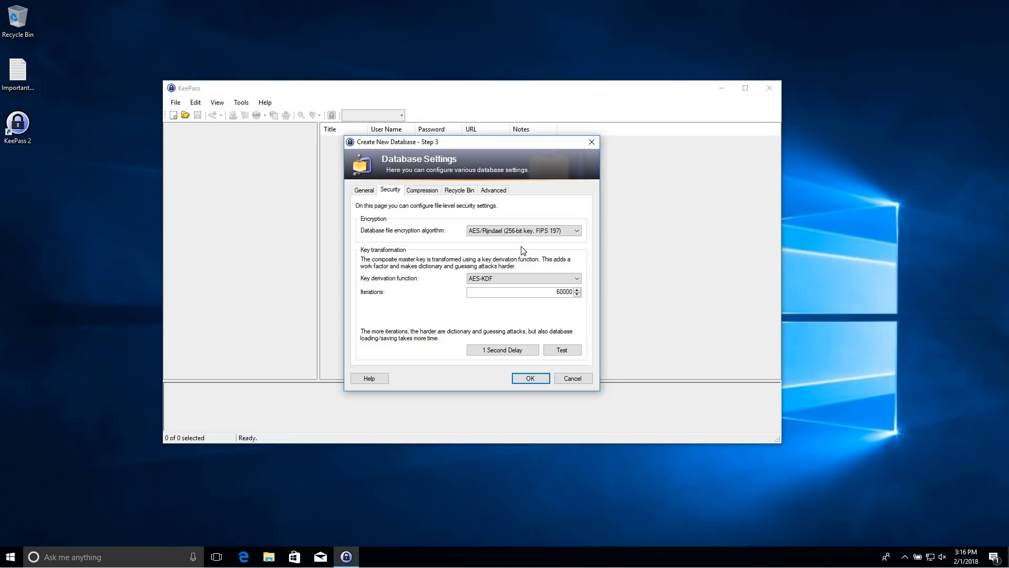
left_click(531, 233)
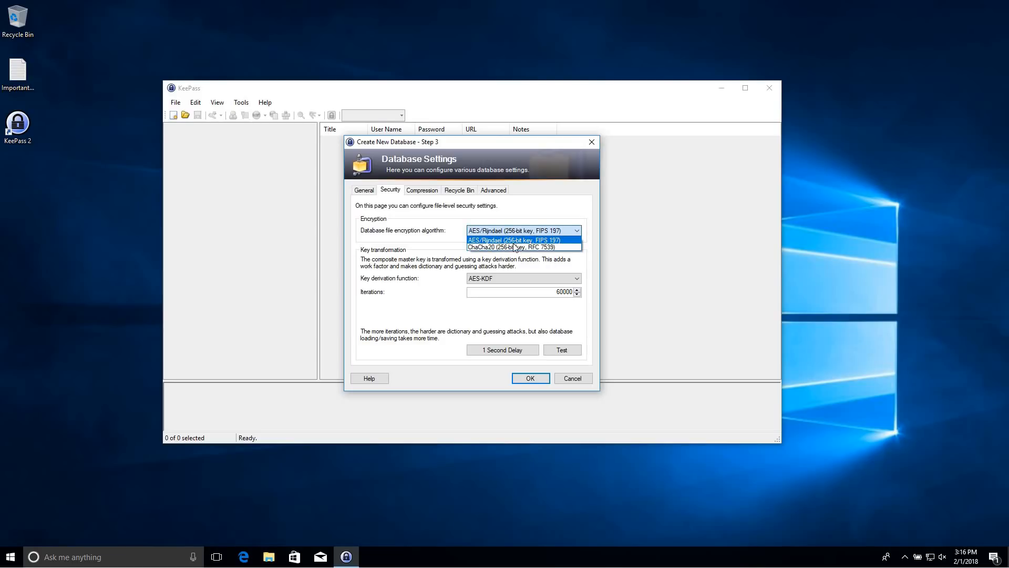
left_click(401, 237)
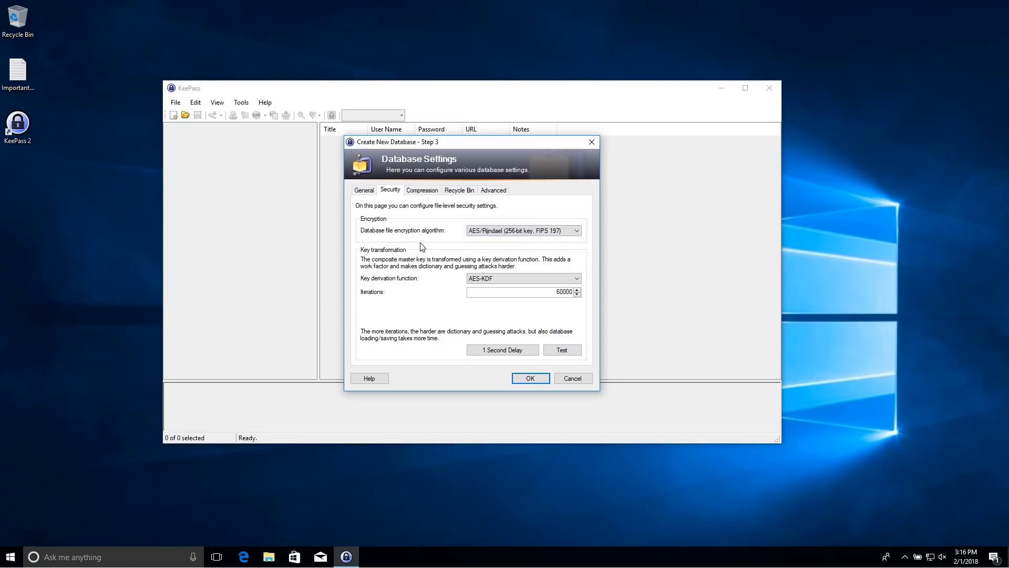
left_click(509, 279)
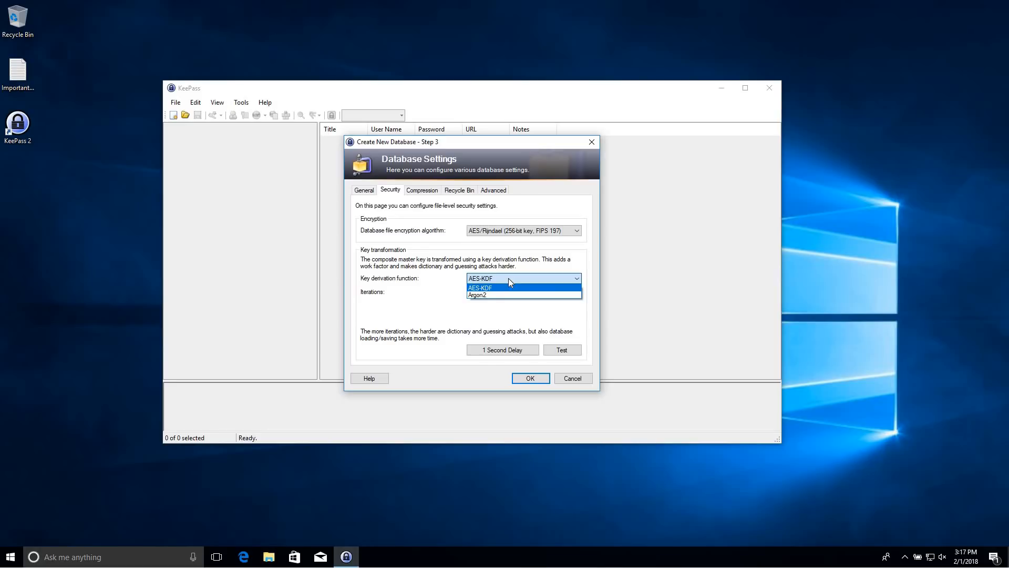
left_click(506, 278)
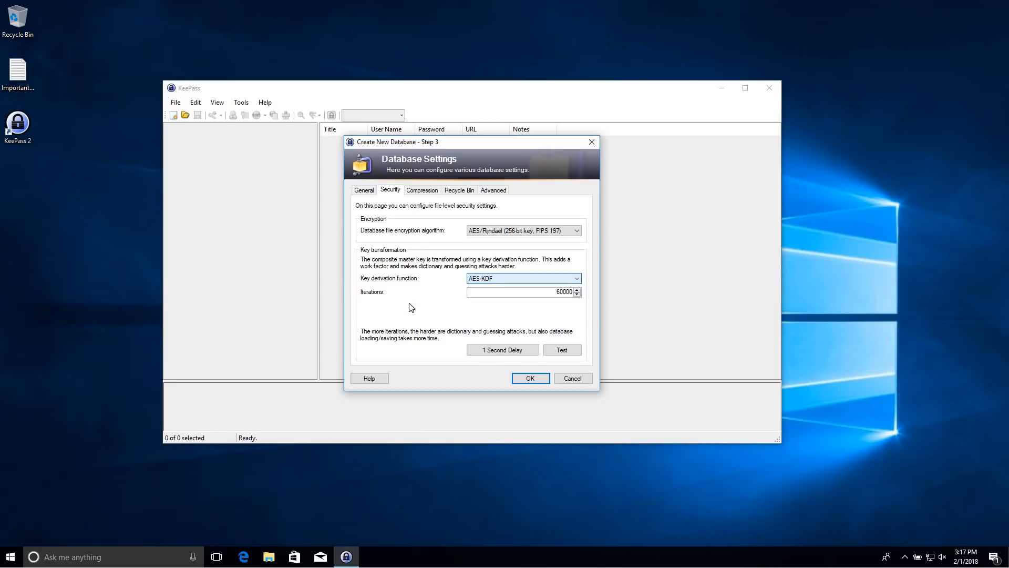
left_click(560, 293)
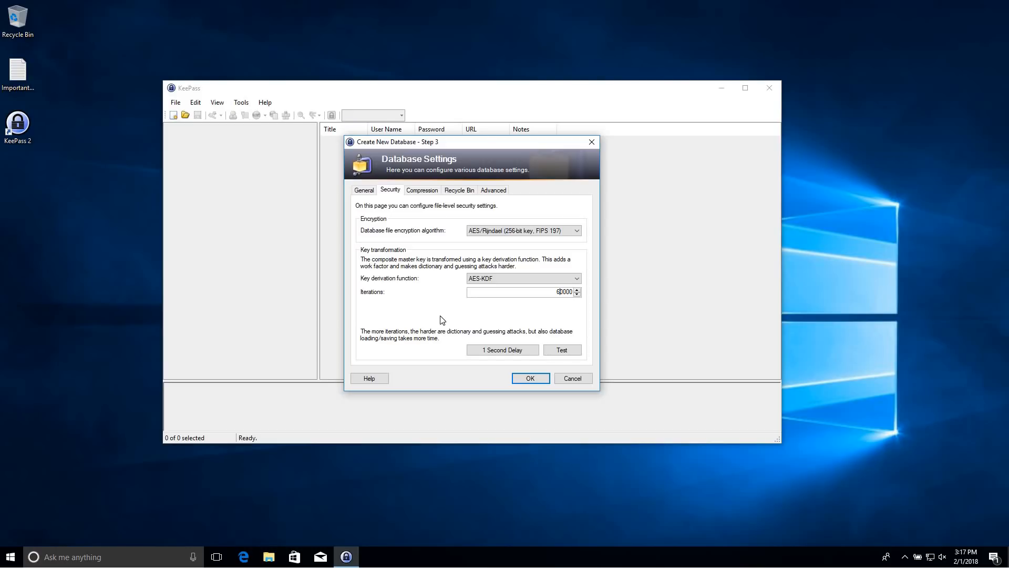
Use a one-second delay for key transformation (4023040 iterations), tested at 1.039 seconds
left_click(502, 351)
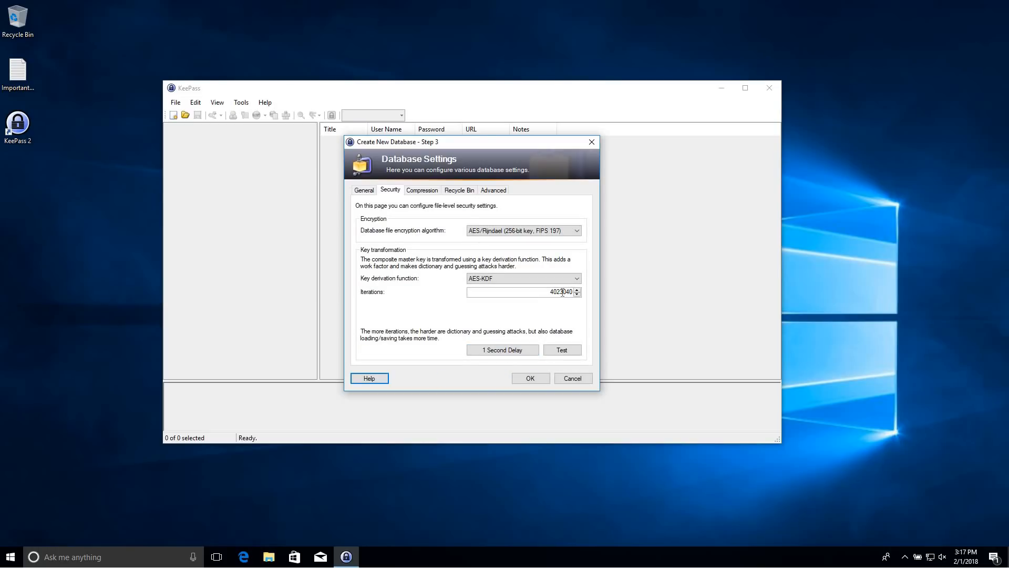
left_click_drag(562, 293, 552, 292)
left_click(564, 354)
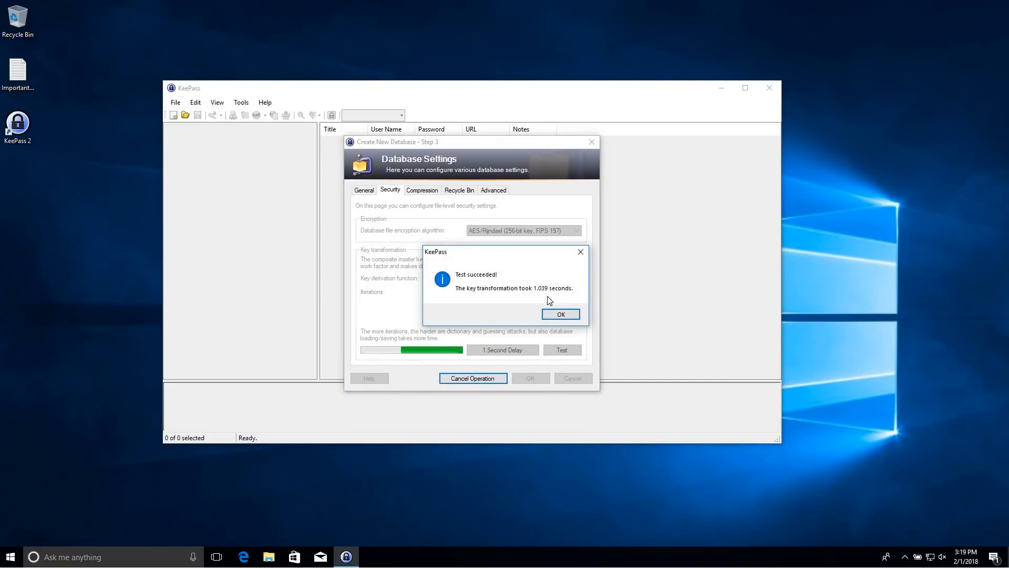
left_click(560, 314)
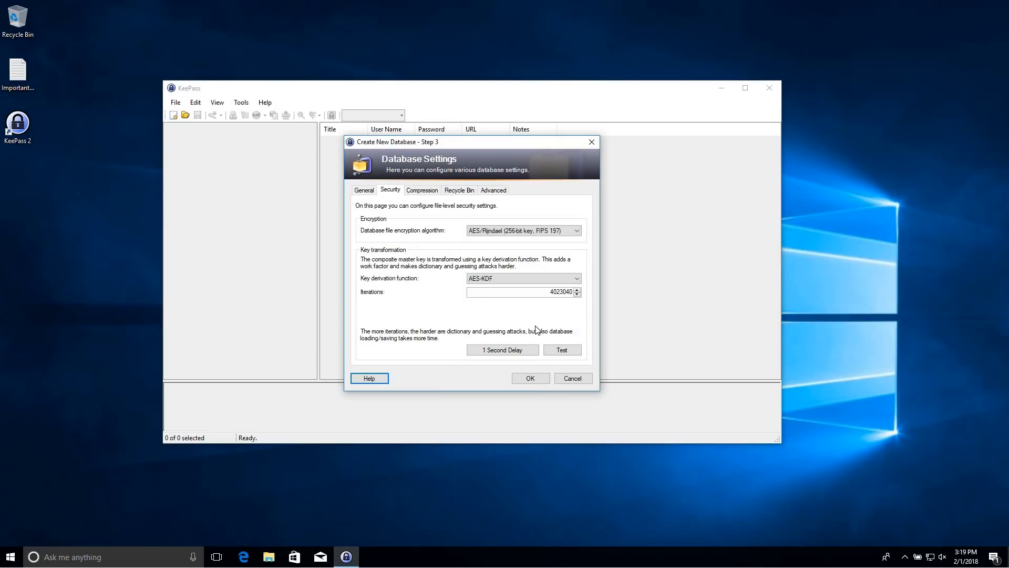
left_click(419, 191)
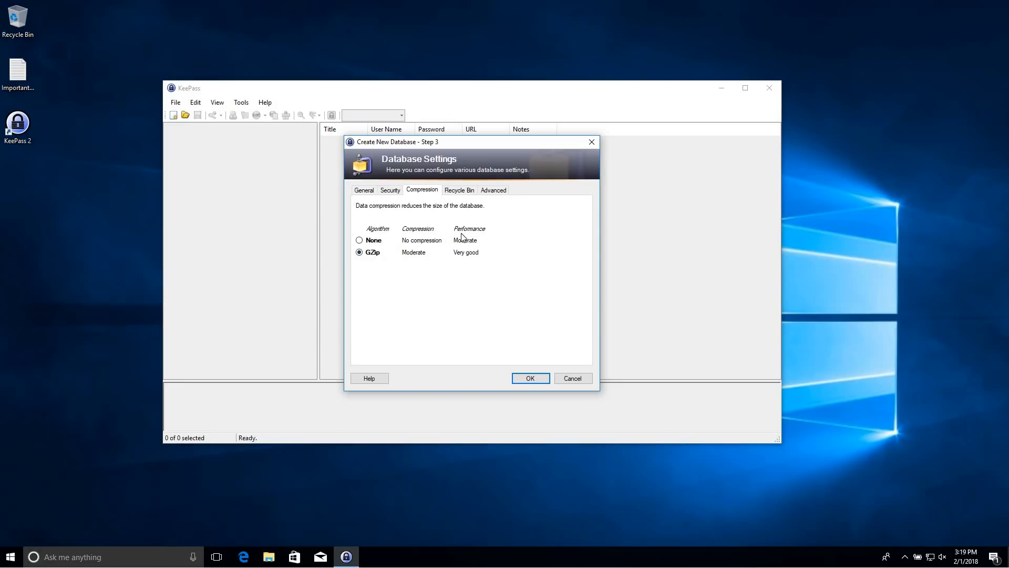
Review the compression options, then show the recycle bin settings
left_click(459, 192)
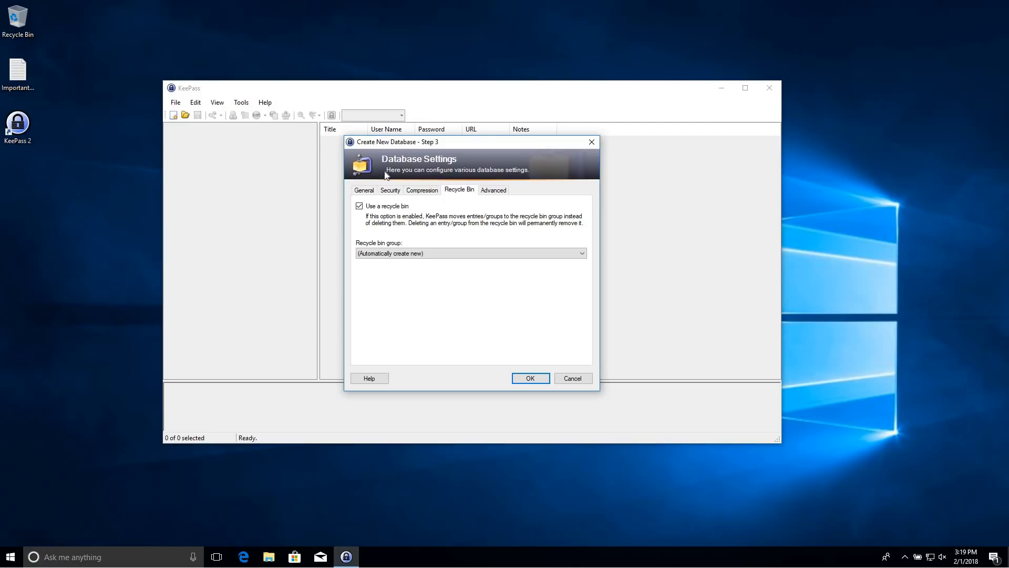
Review the advanced settings for templates, history limits and master key changes, then accept
left_click(495, 192)
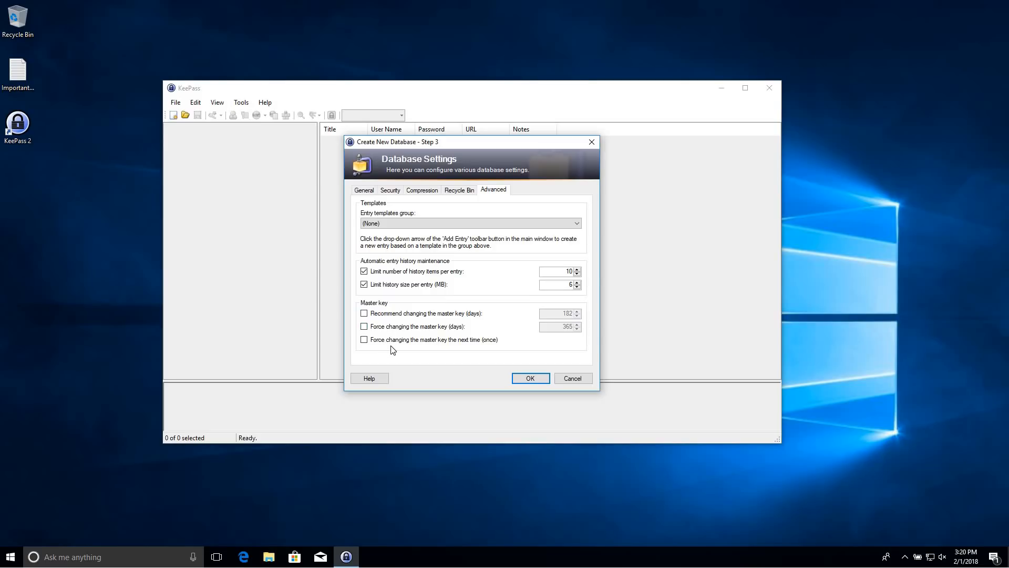
left_click(520, 380)
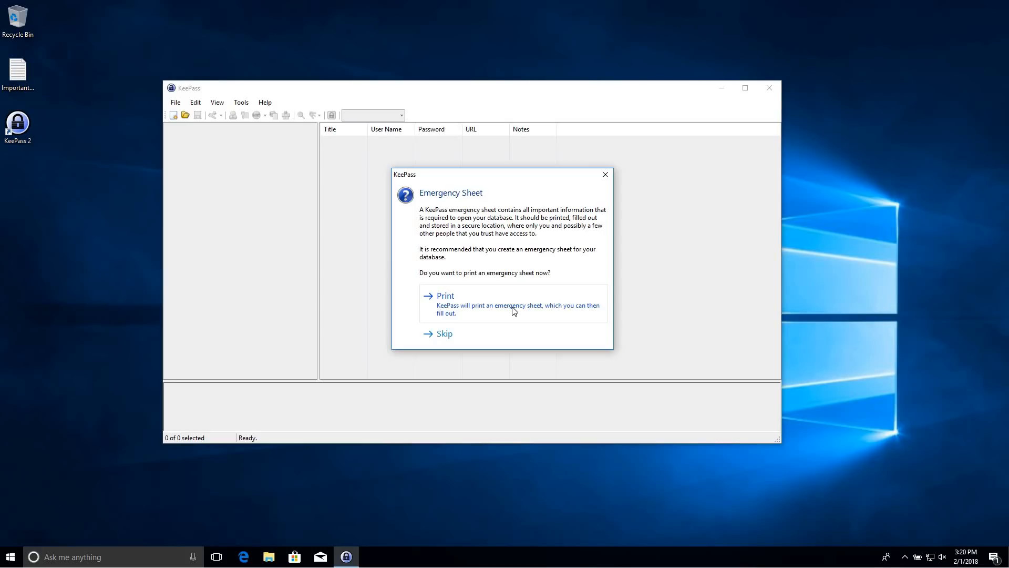
Skip the emergency sheet so MyDatabase opens with its default groups and sample entries
left_click(482, 331)
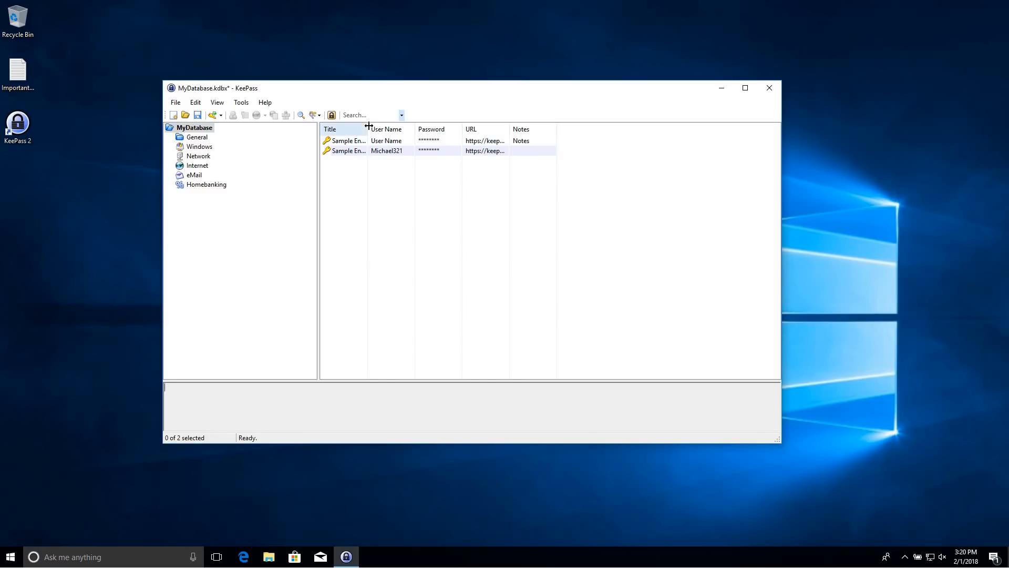
Widen the Title and URL columns to show full entries, then save the database
left_click_drag(368, 126, 533, 130)
left_click_drag(583, 129, 677, 128)
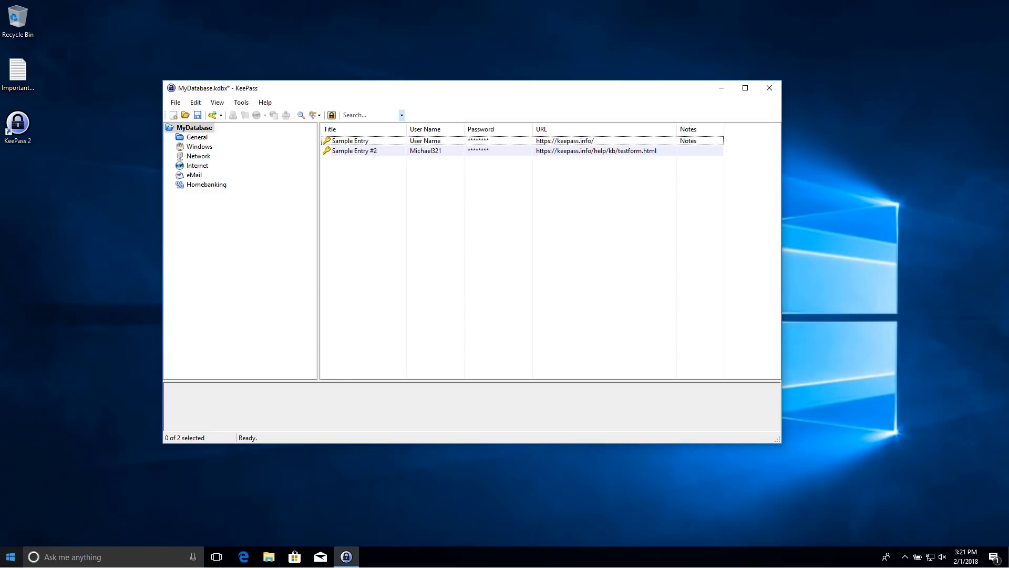
key("ctrl+s")
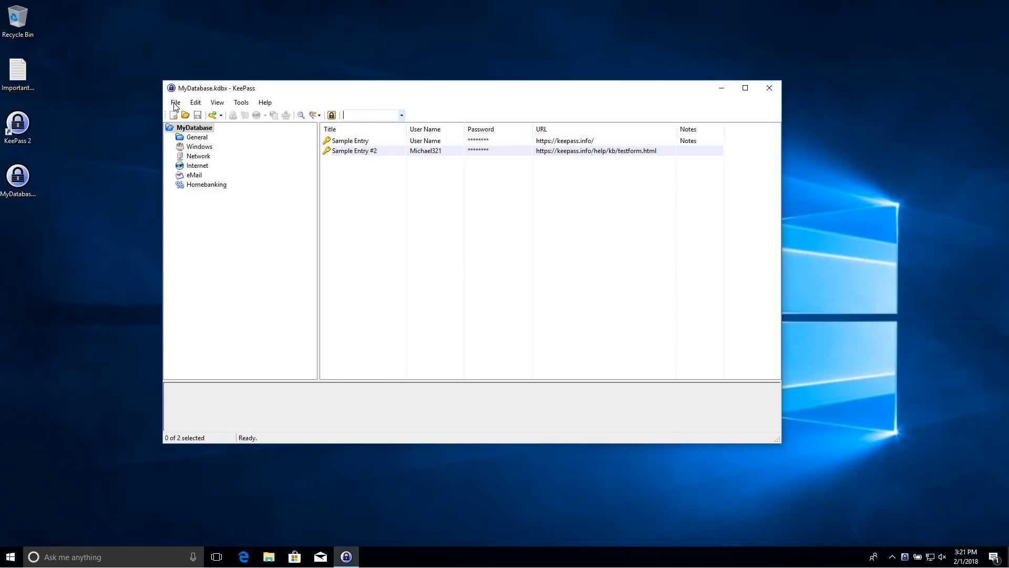
Browse the General, Windows, Network, Internet and Homebanking groups, then view Sample Entry at the root
left_click(193, 140)
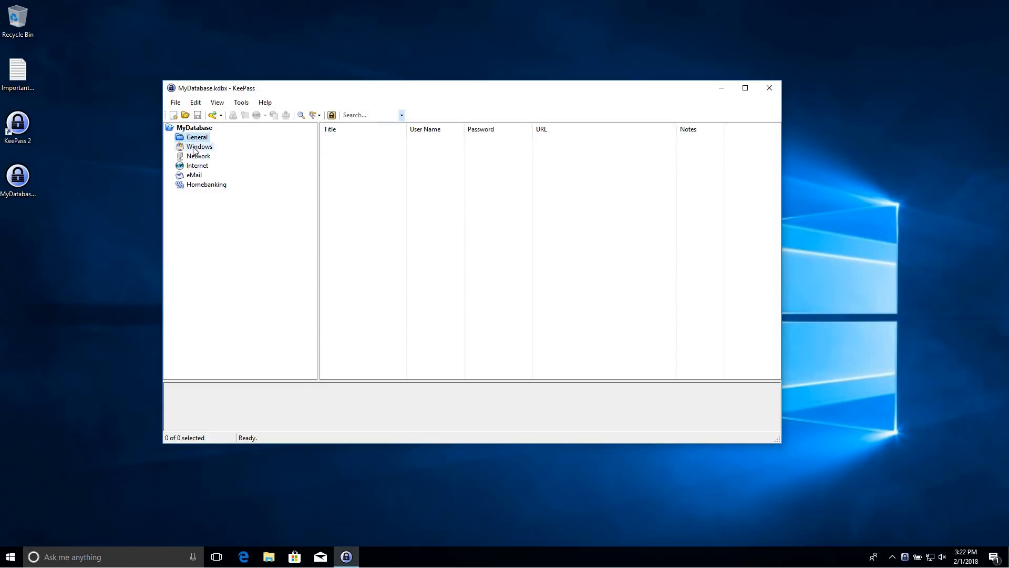
left_click(196, 147)
left_click(196, 158)
left_click(198, 166)
left_click(202, 185)
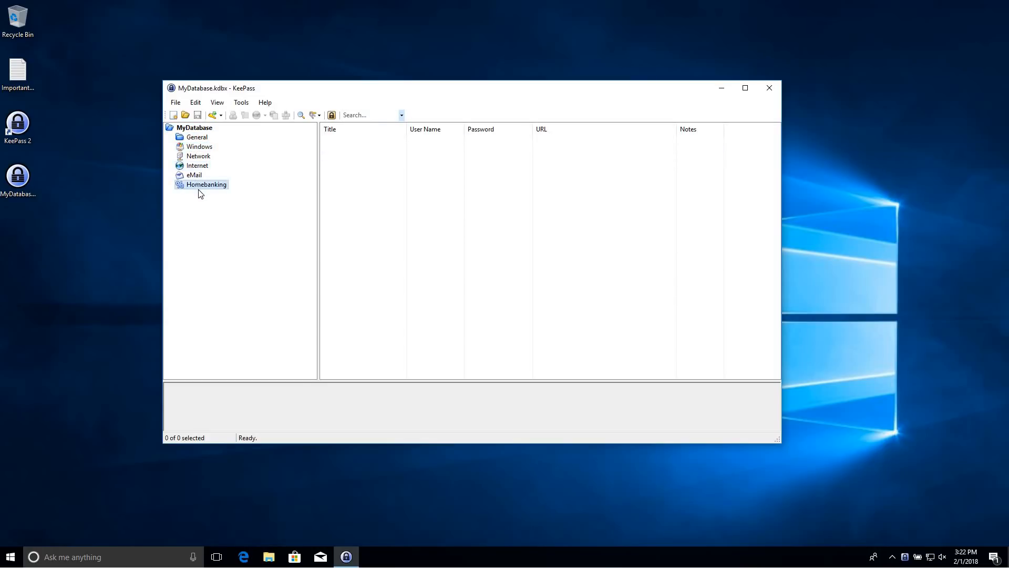
left_click(195, 128)
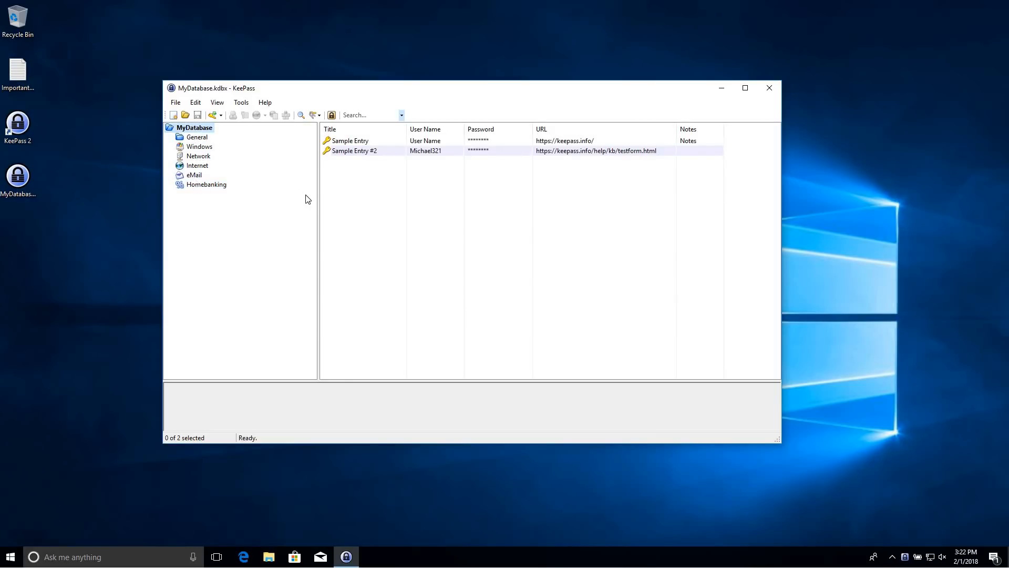
left_click(347, 143)
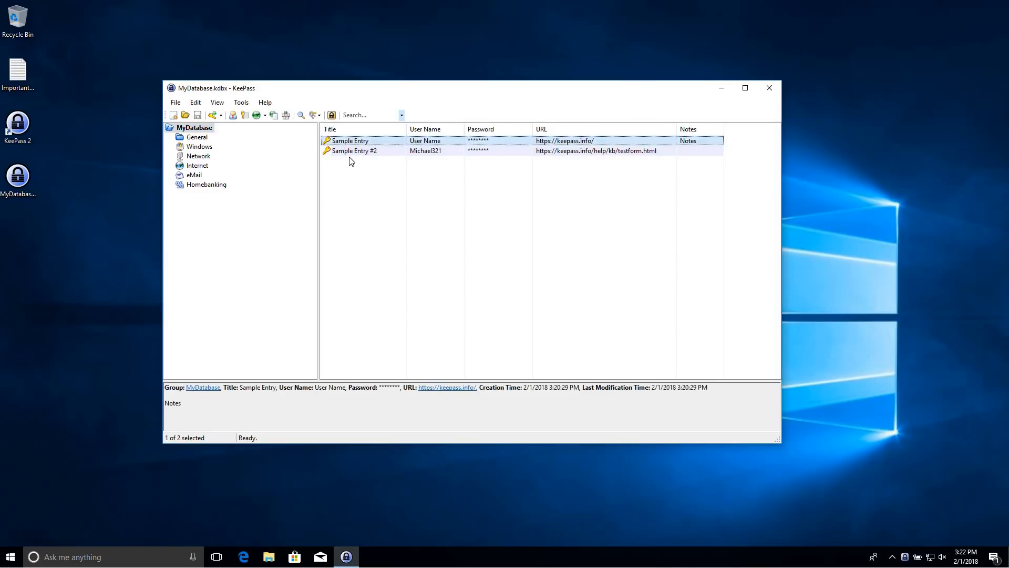
left_click(359, 209)
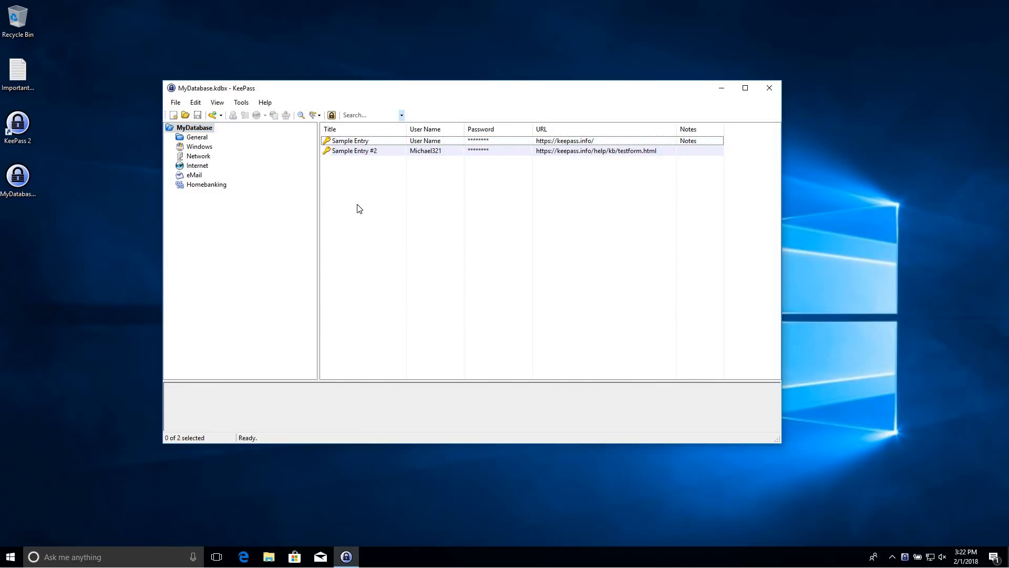
Add a new entry titled 'Yahoo' and check its pre-filled user name before reaching the password
left_click(212, 115)
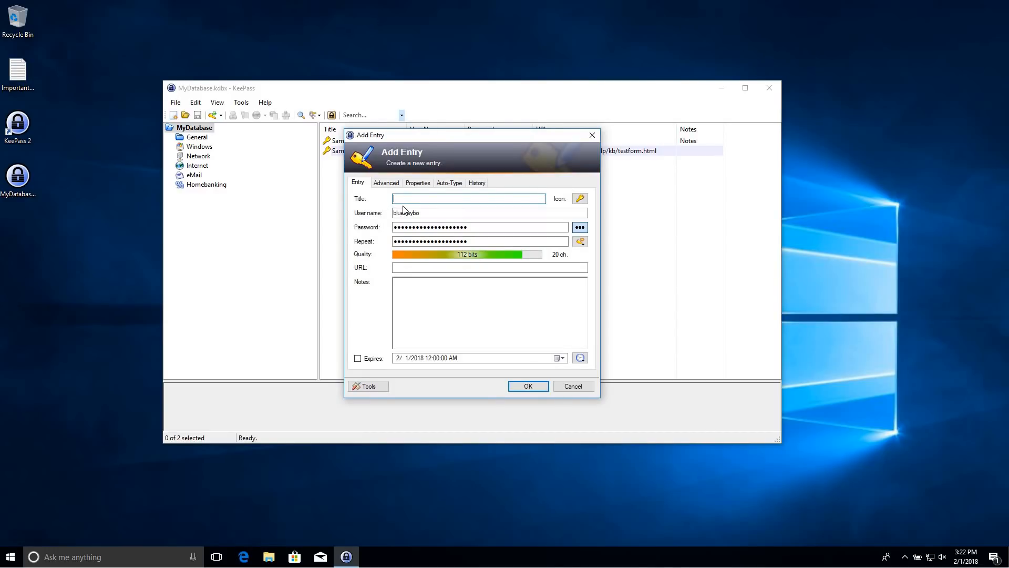
type("Yahoo!")
left_click(443, 214)
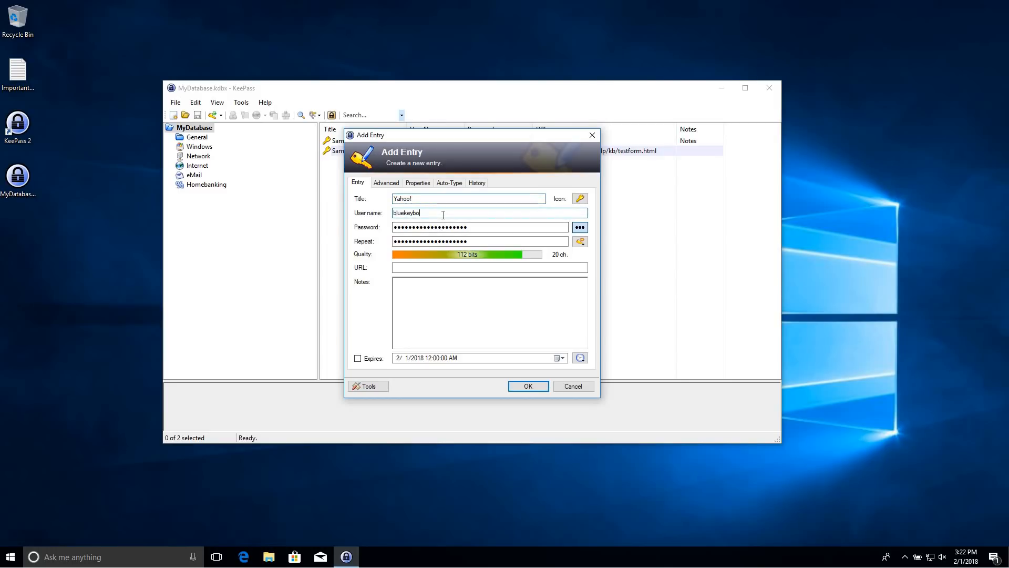
double_click(443, 215)
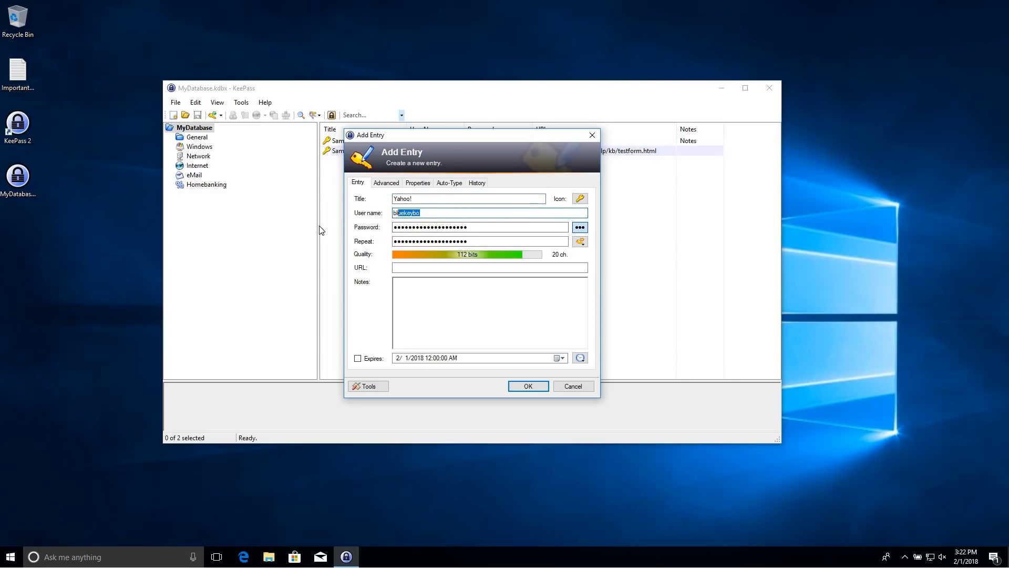
left_click(461, 213)
left_click(504, 227)
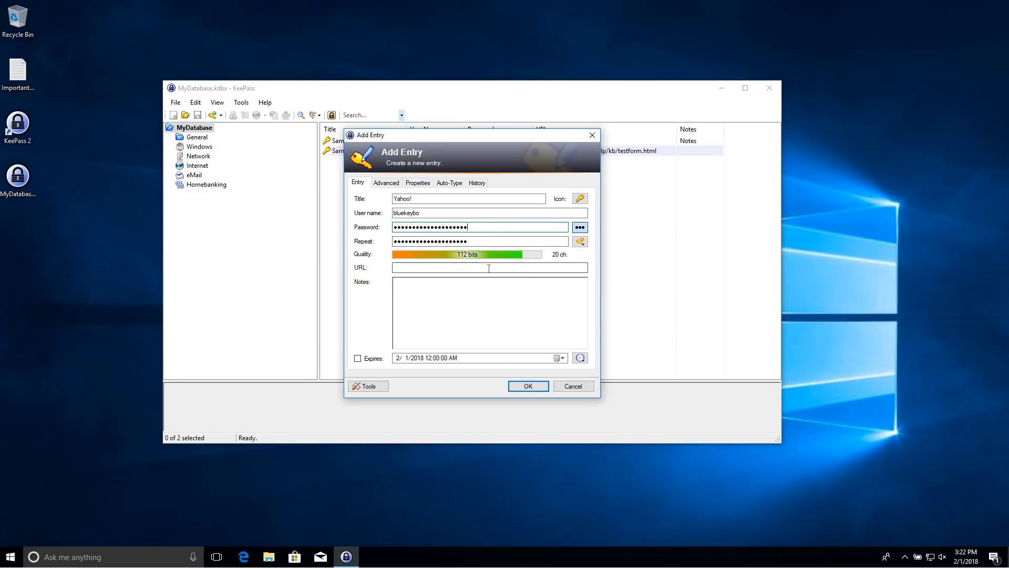
Generate a 30-character password that includes underline and special characters for the Yahoo entry
left_click(582, 248)
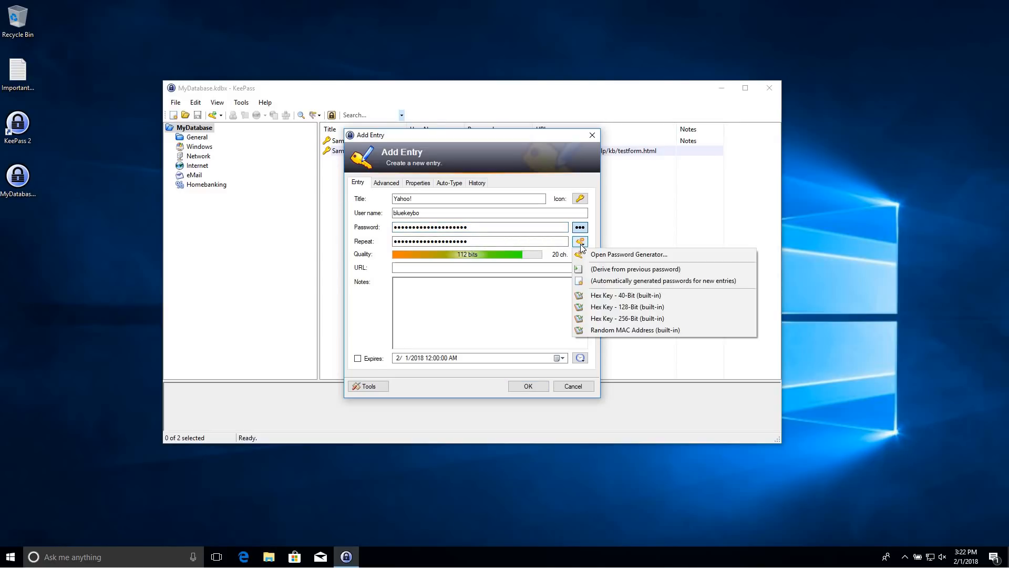
left_click(614, 254)
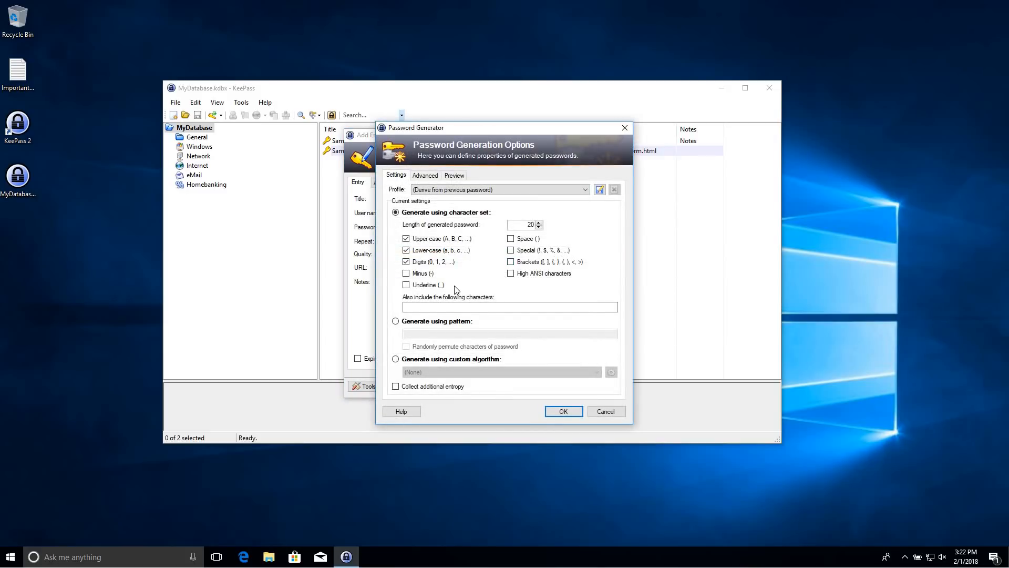
left_click(407, 286)
left_click(510, 251)
left_click_drag(525, 226, 537, 225)
type("30")
left_click(562, 411)
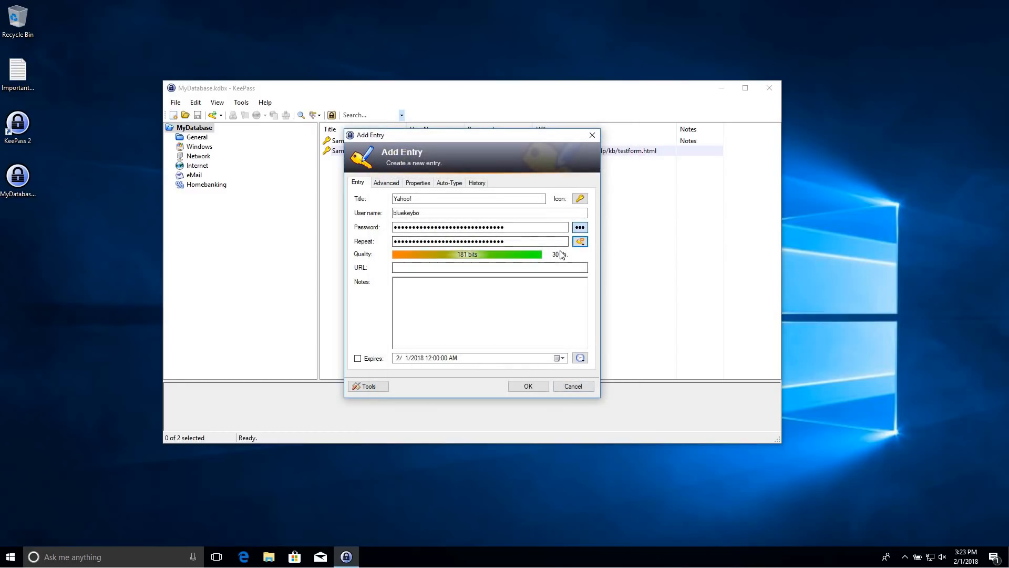
Reveal the generated password in plain text, highlight it, then hide it again
left_click(580, 227)
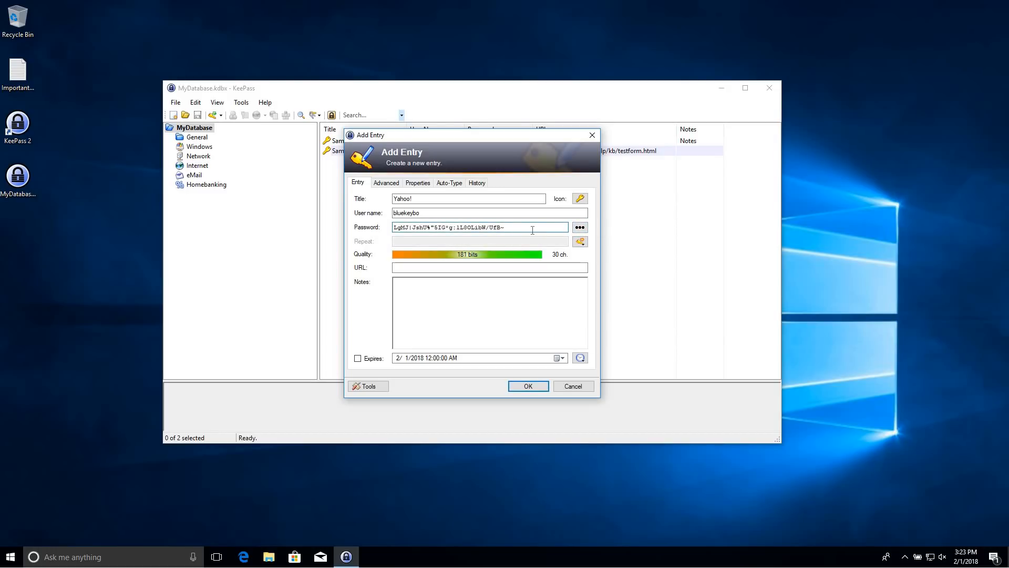
left_click_drag(427, 232, 371, 234)
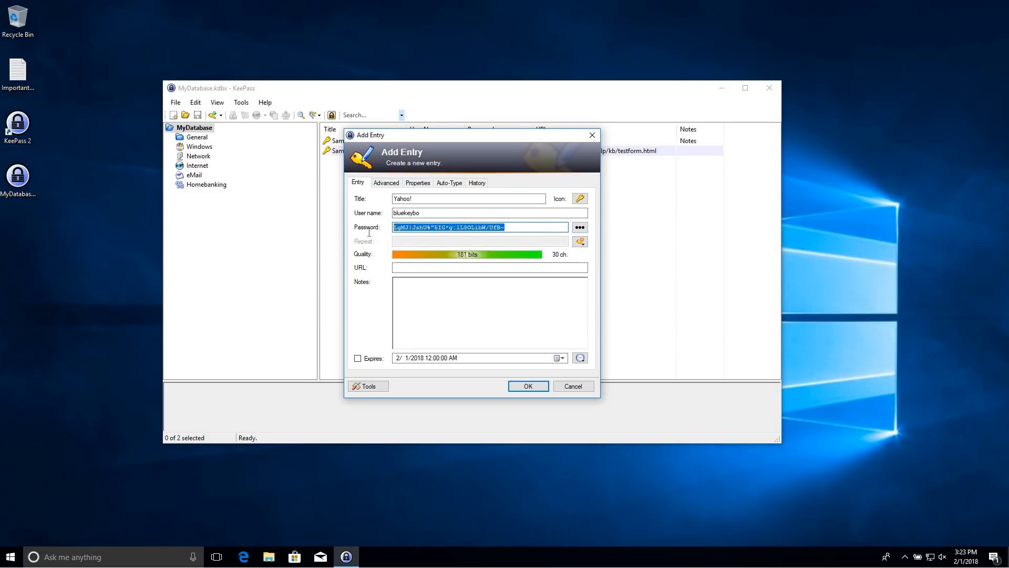
left_click(524, 229)
left_click_drag(524, 229, 354, 214)
left_click(579, 227)
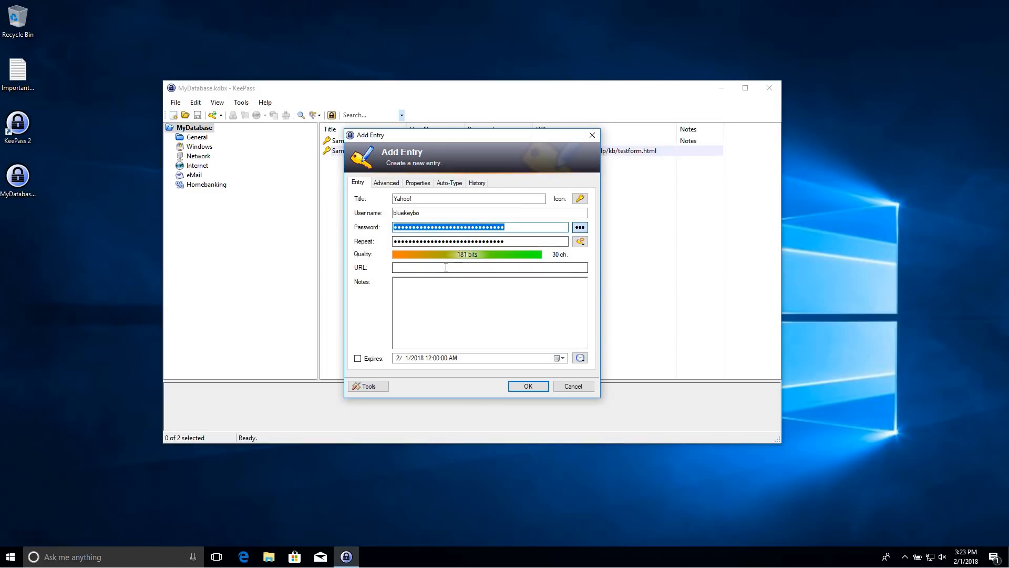
left_click(410, 267)
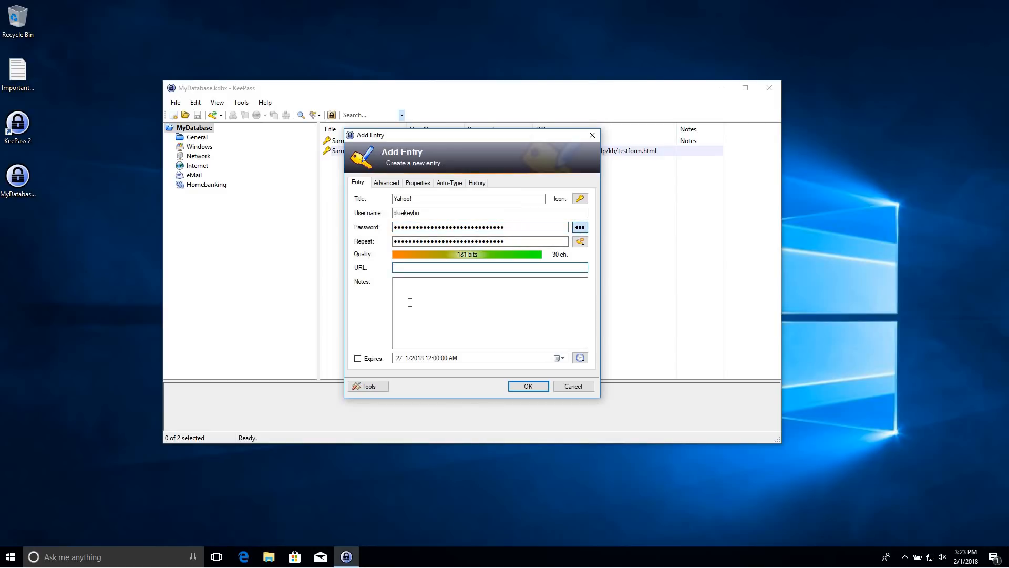
type("https")
type("://www.yahoo.com")
type("This ")
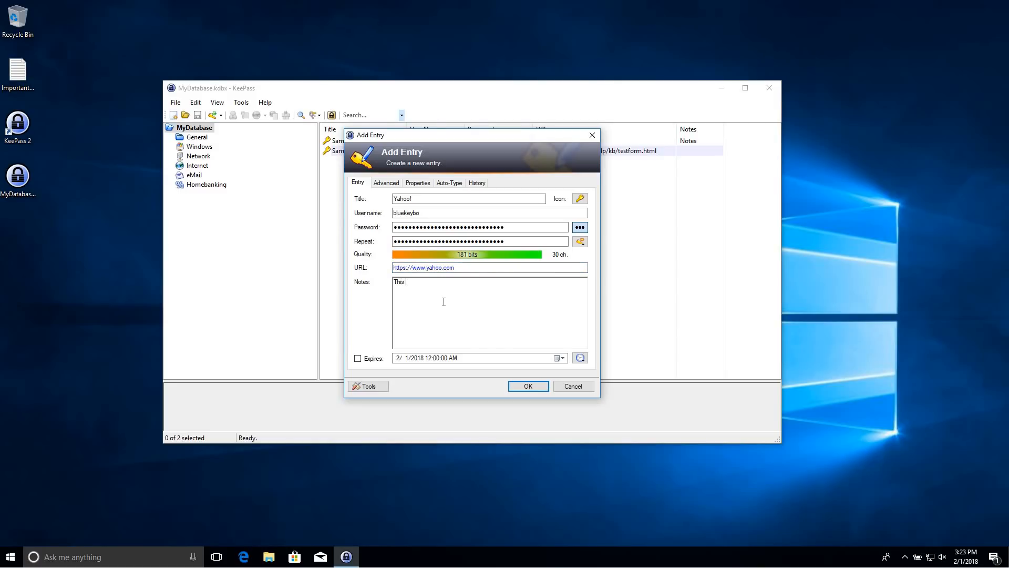
type("is for my personal account.")
left_click(528, 386)
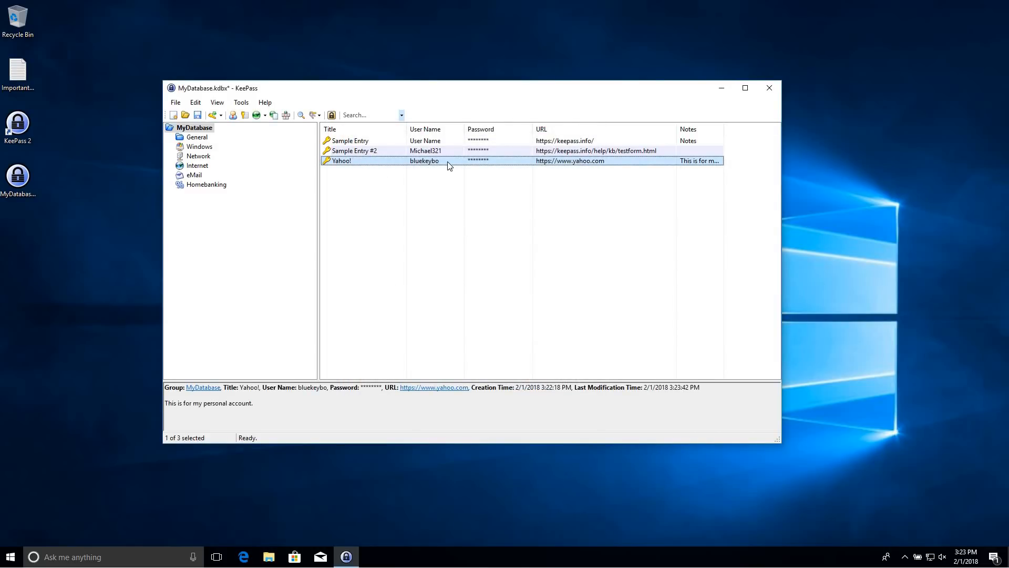
Copy the Yahoo! password, then after the countdown confirm the desktop can no longer paste it
right_click(362, 169)
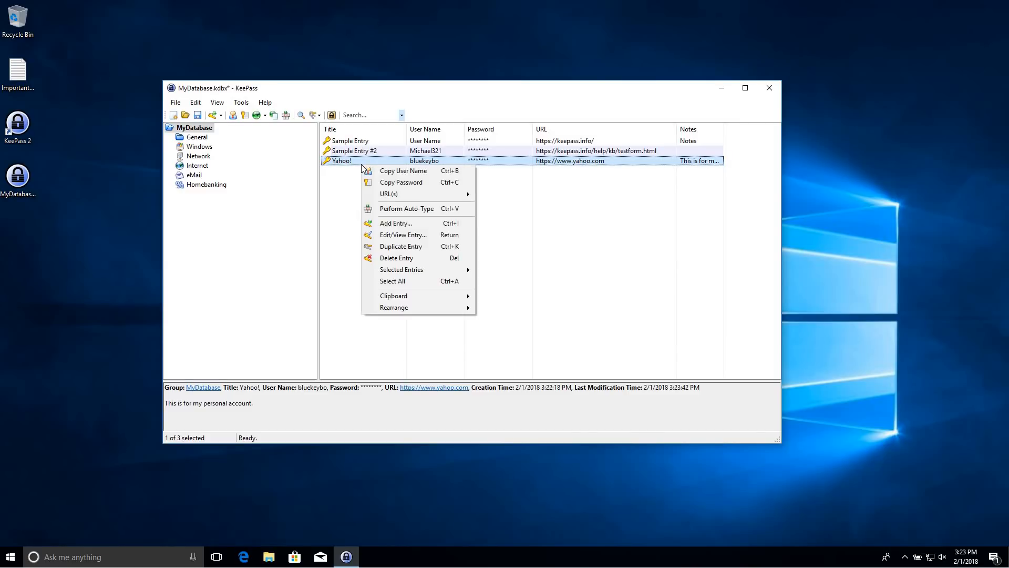
left_click(411, 182)
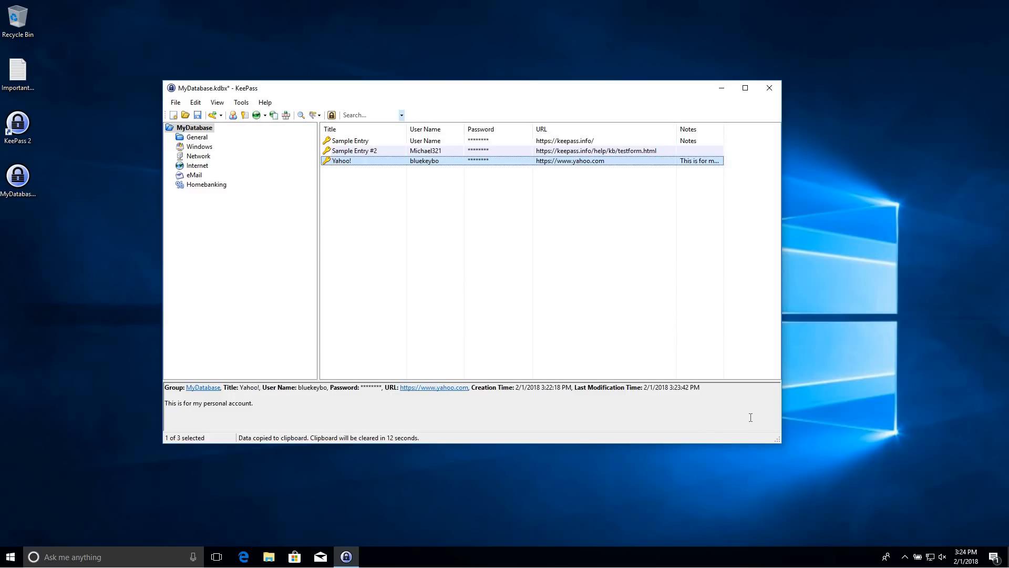
left_click(854, 226)
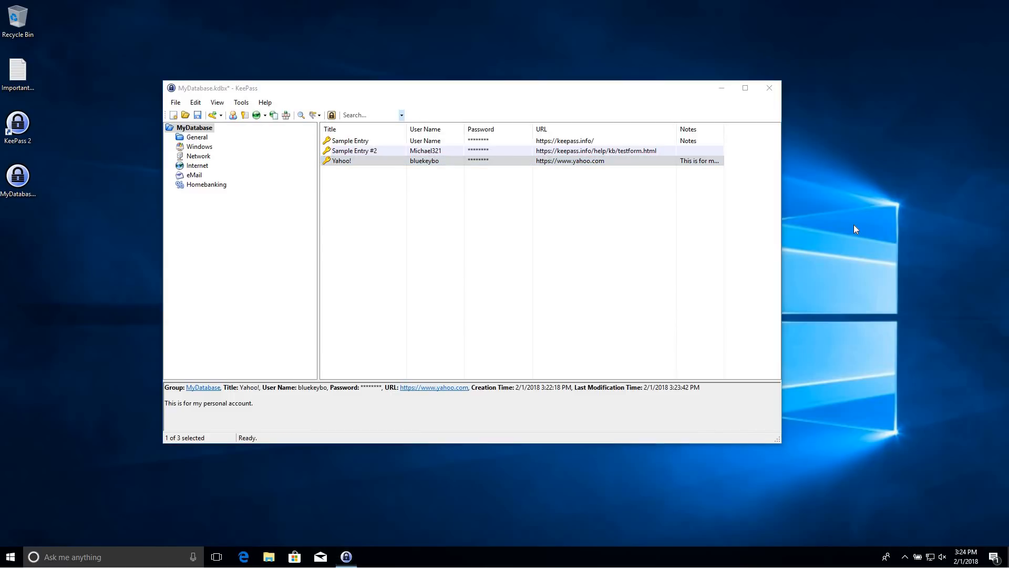
right_click(854, 228)
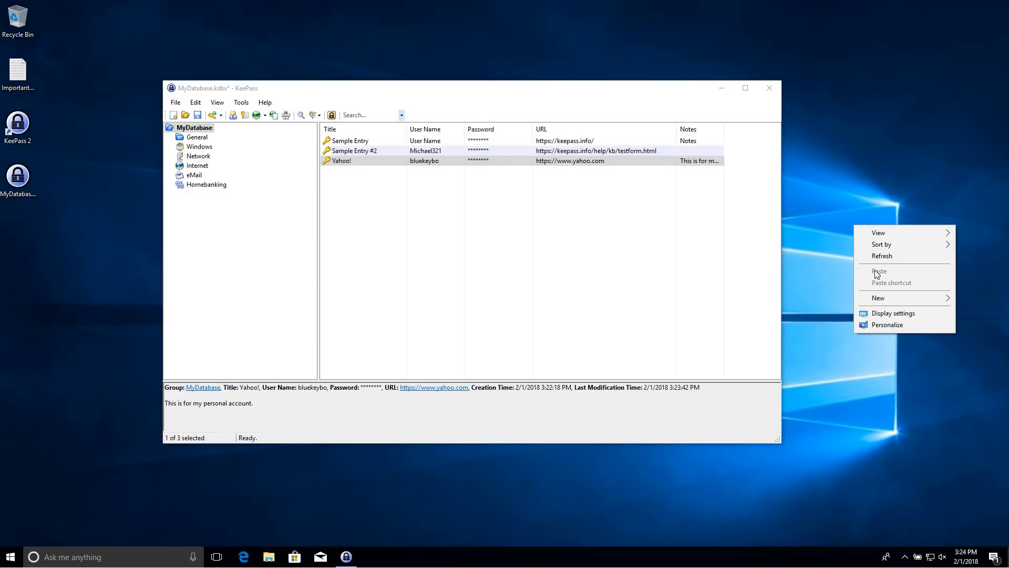
left_click(818, 258)
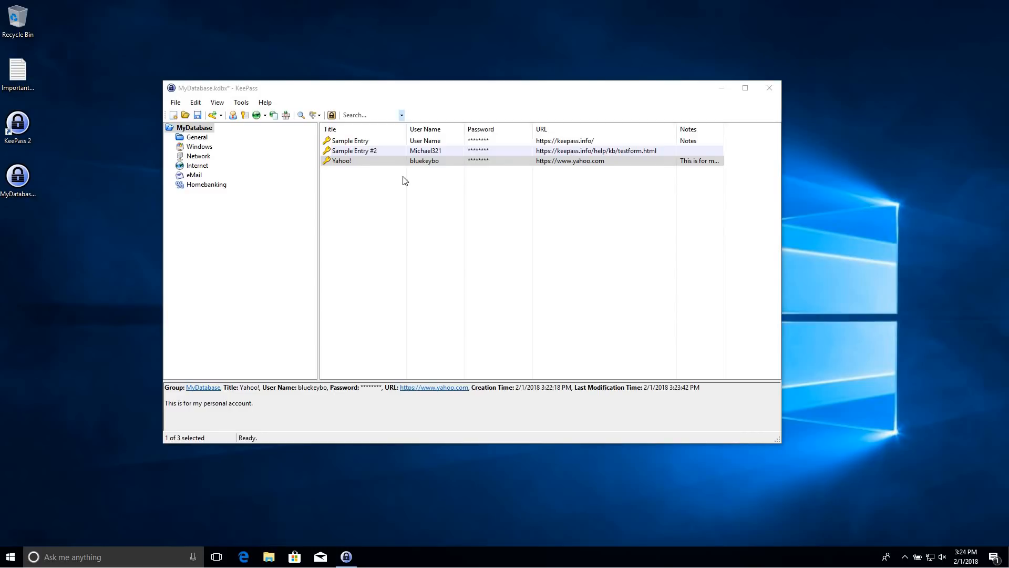
left_click(363, 163)
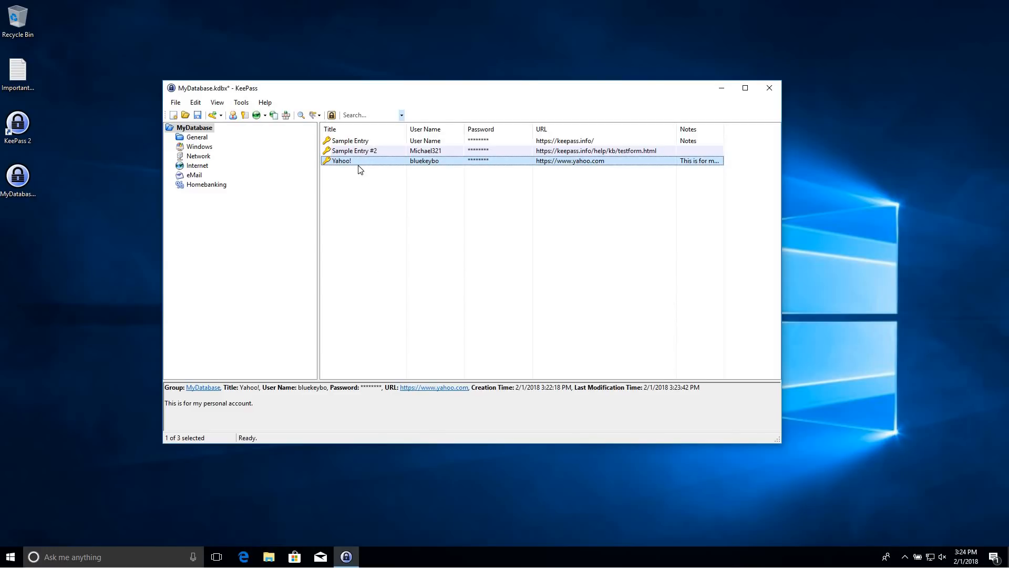
Copy the Yahoo! entry with Ctrl+C and explore its context menu and URL(s) submenu
key("ctrl+c")
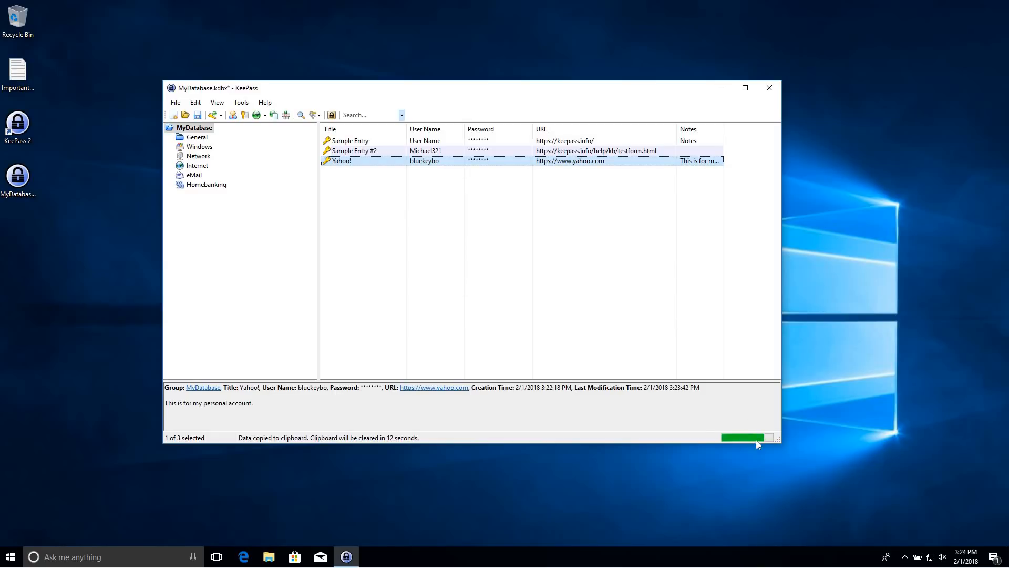
right_click(344, 164)
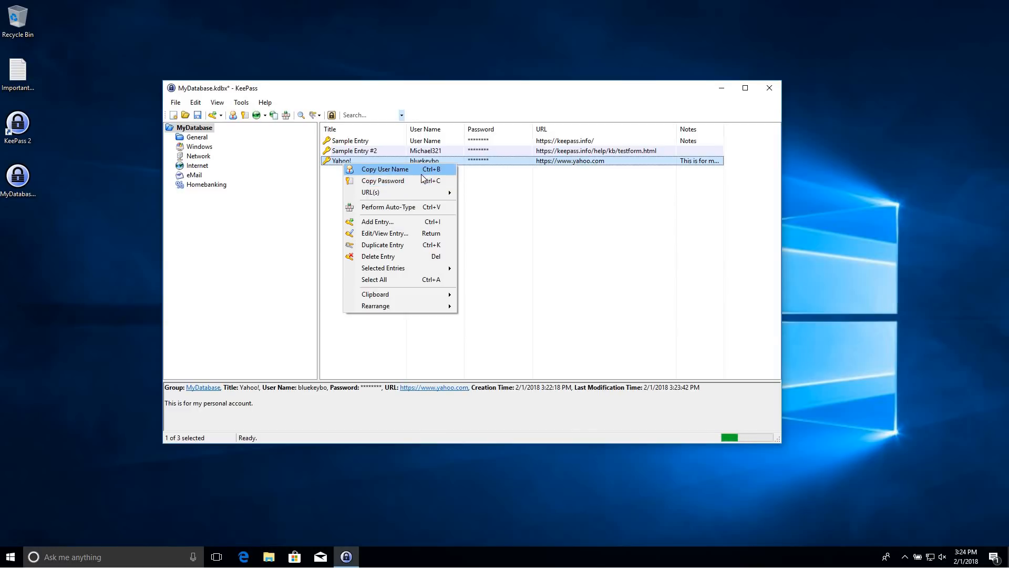
mouse_move(400, 195)
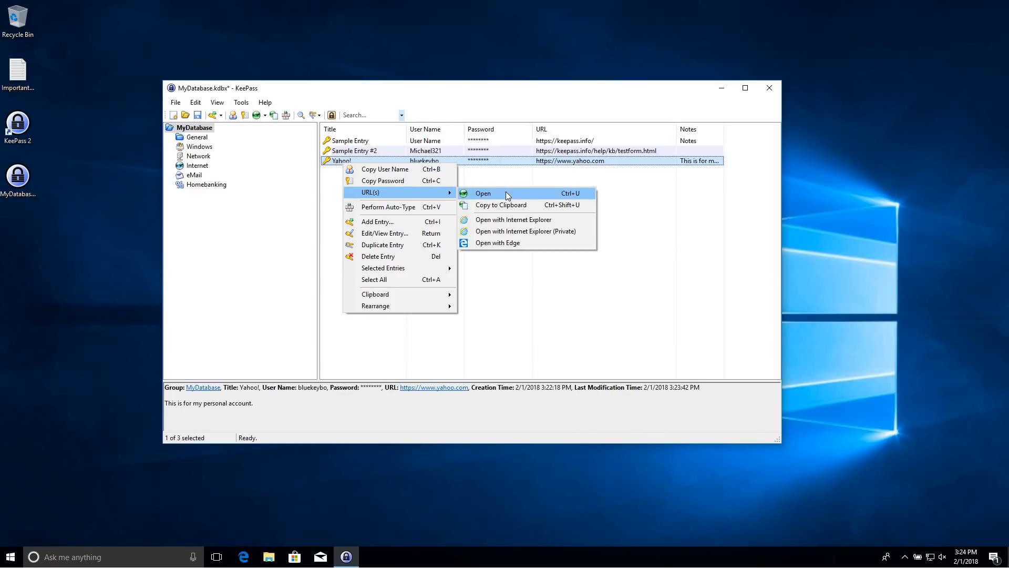
left_click(497, 178)
left_click(366, 161)
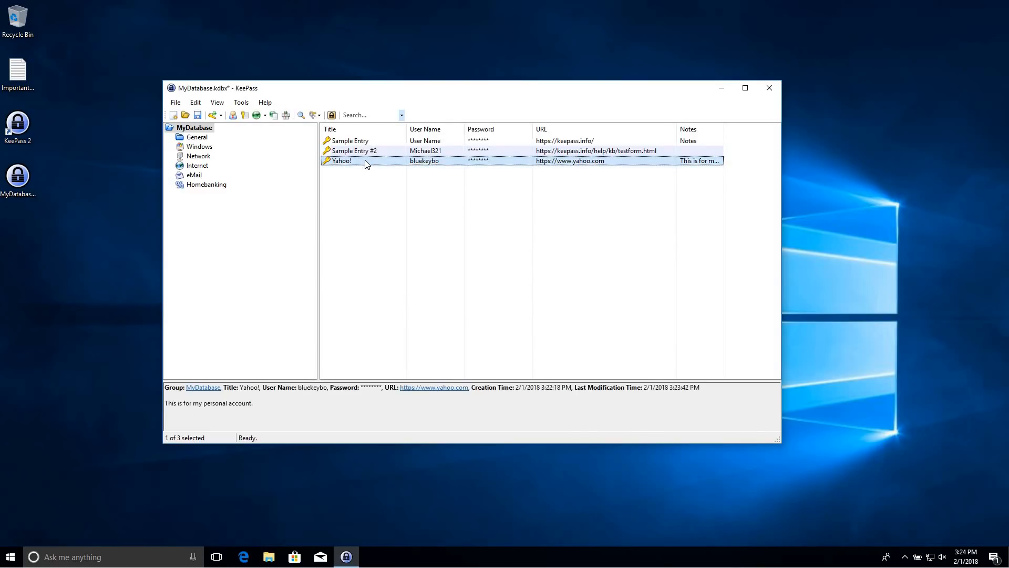
right_click(367, 164)
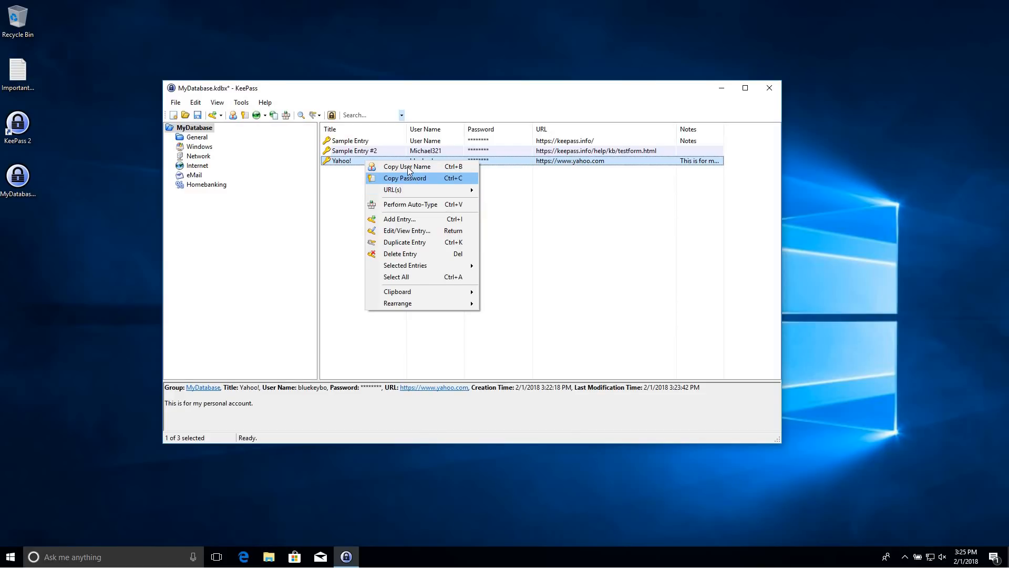
Open the Yahoo! entry for editing and view its History and Auto-Type tabs
left_click(392, 231)
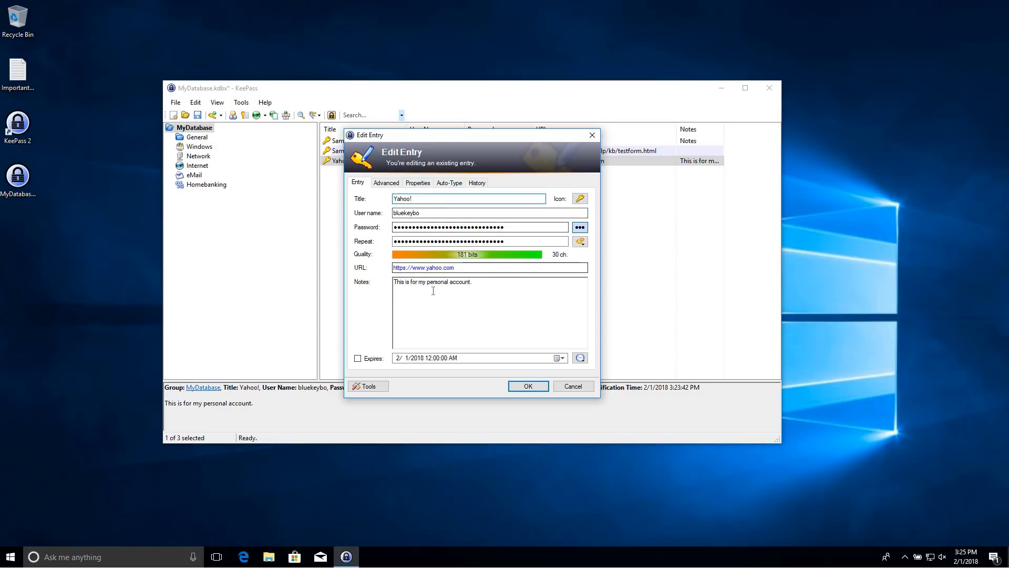
left_click(476, 184)
left_click(449, 183)
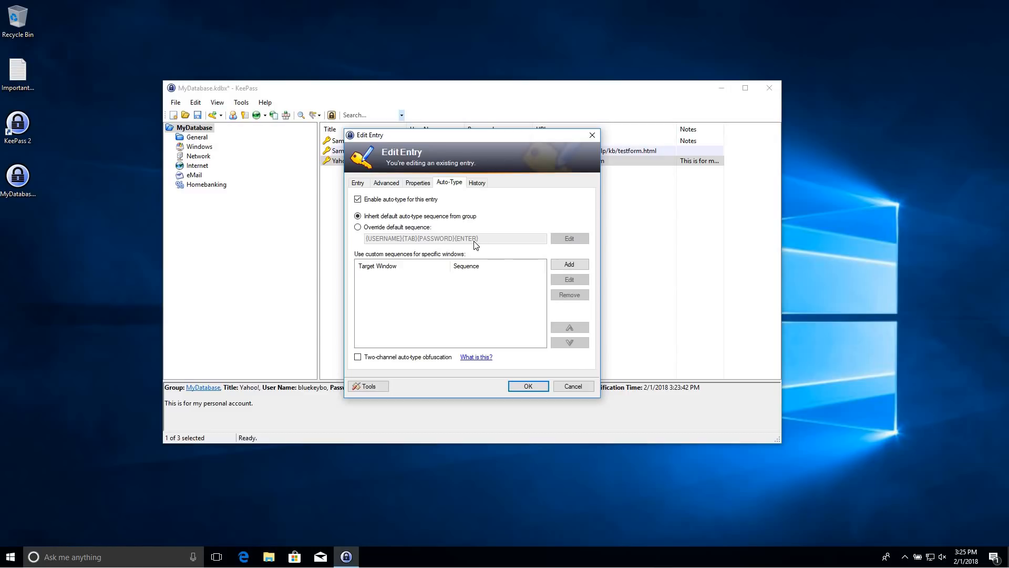
Enable two-channel auto-type obfuscation for Yahoo!, acknowledge the warning, and save the entry
left_click(415, 185)
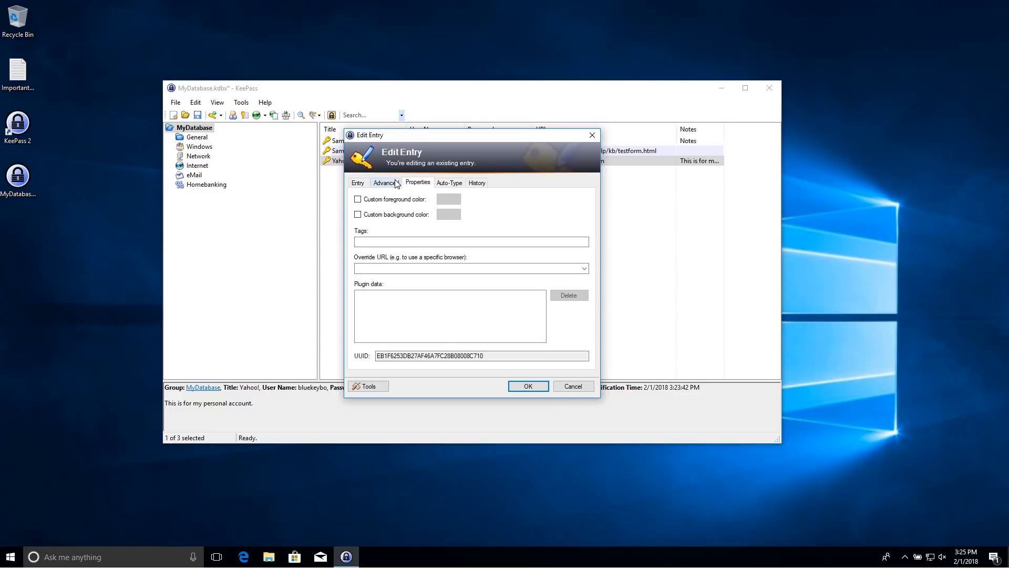
left_click(395, 183)
left_click(456, 190)
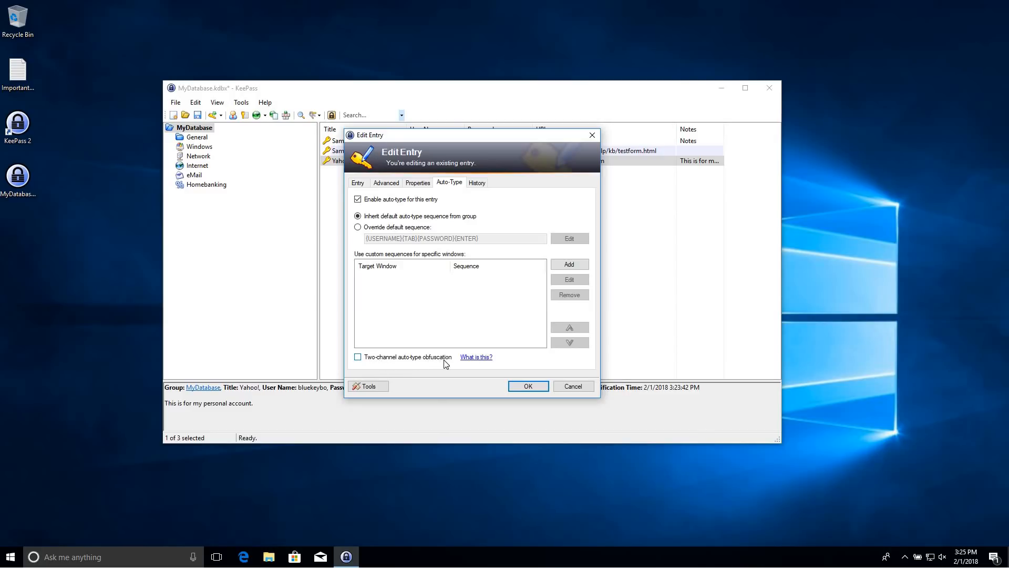
left_click(358, 356)
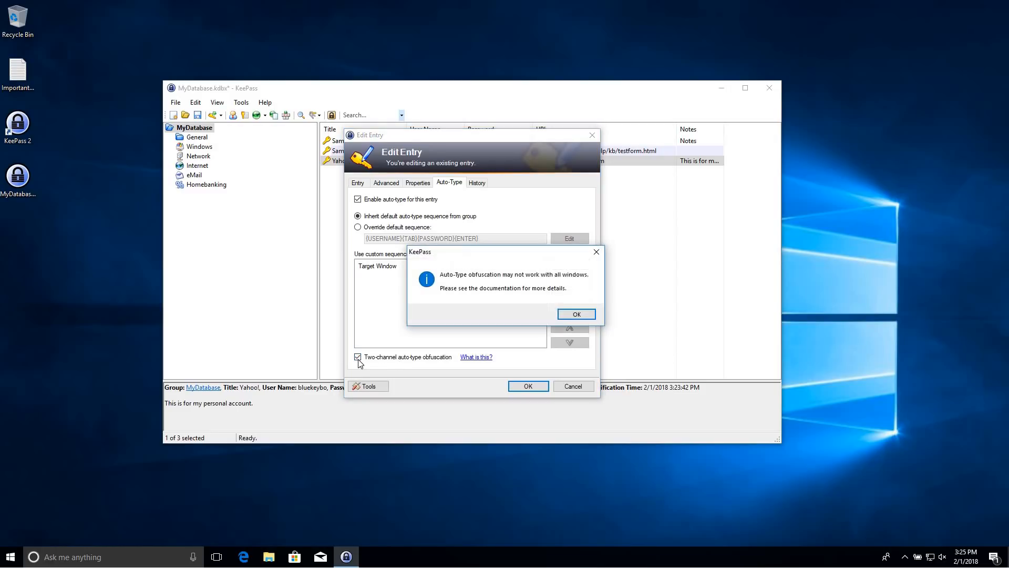
left_click(589, 316)
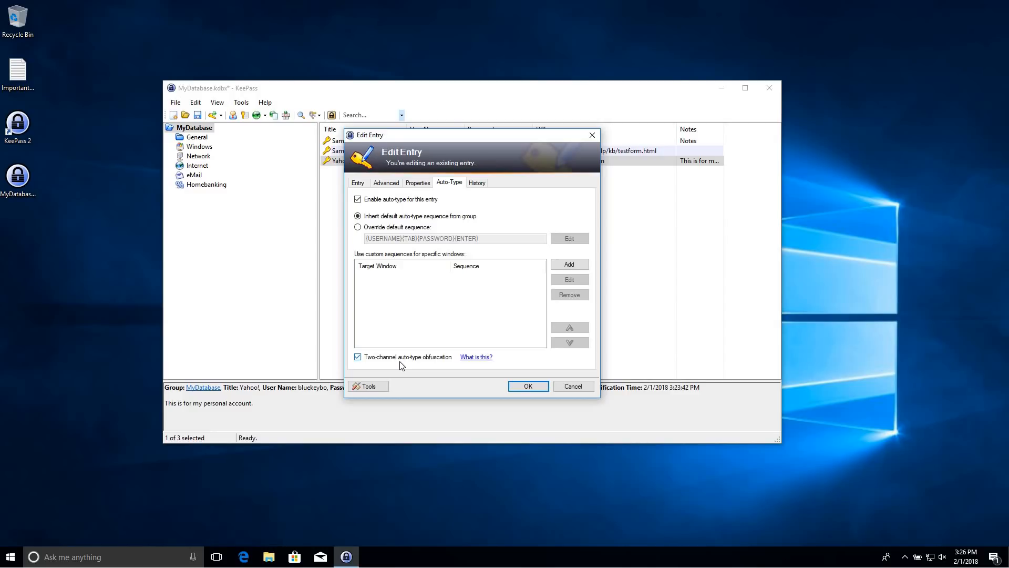
left_click(357, 183)
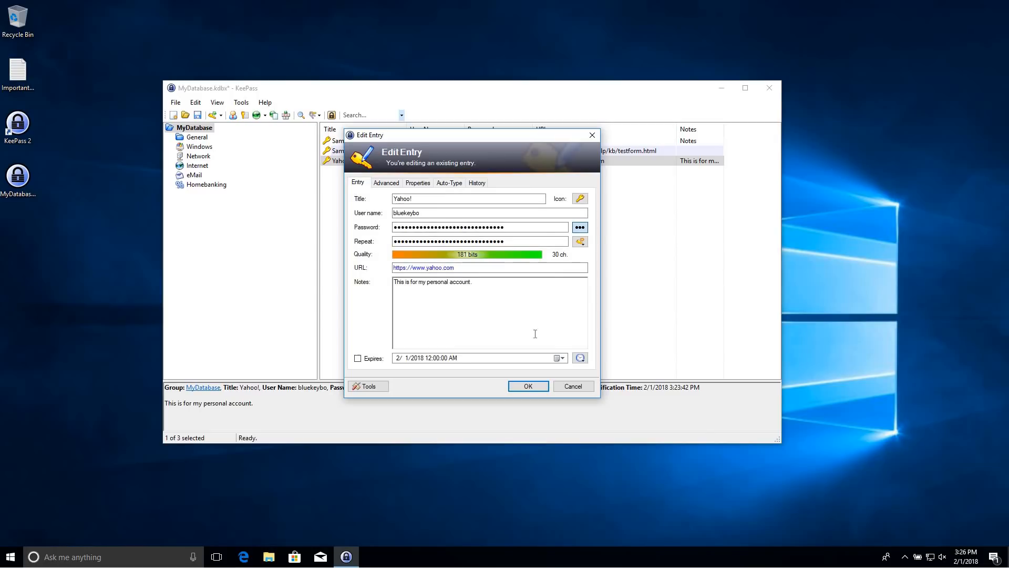
left_click(527, 387)
left_click(390, 214)
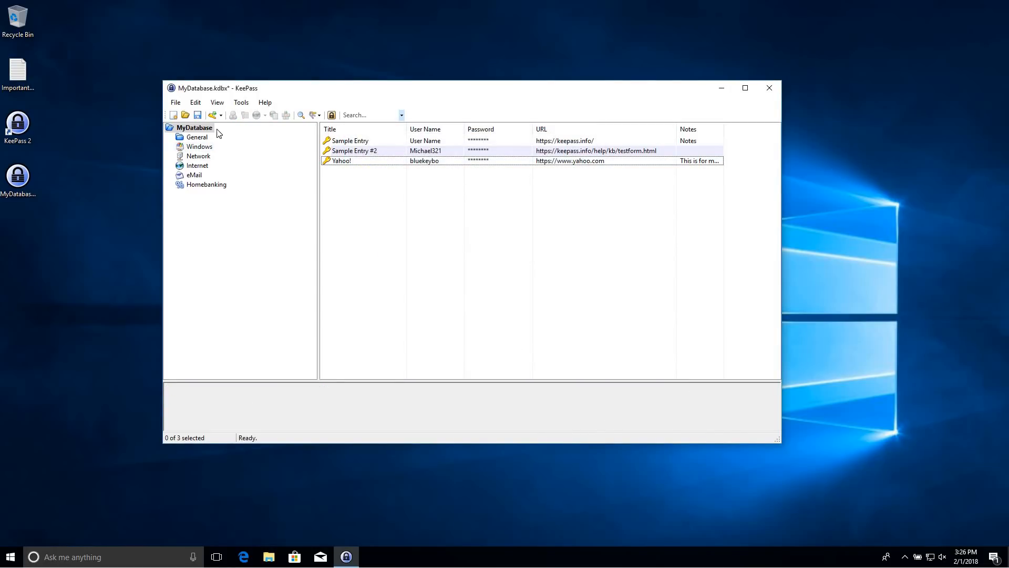
left_click(182, 105)
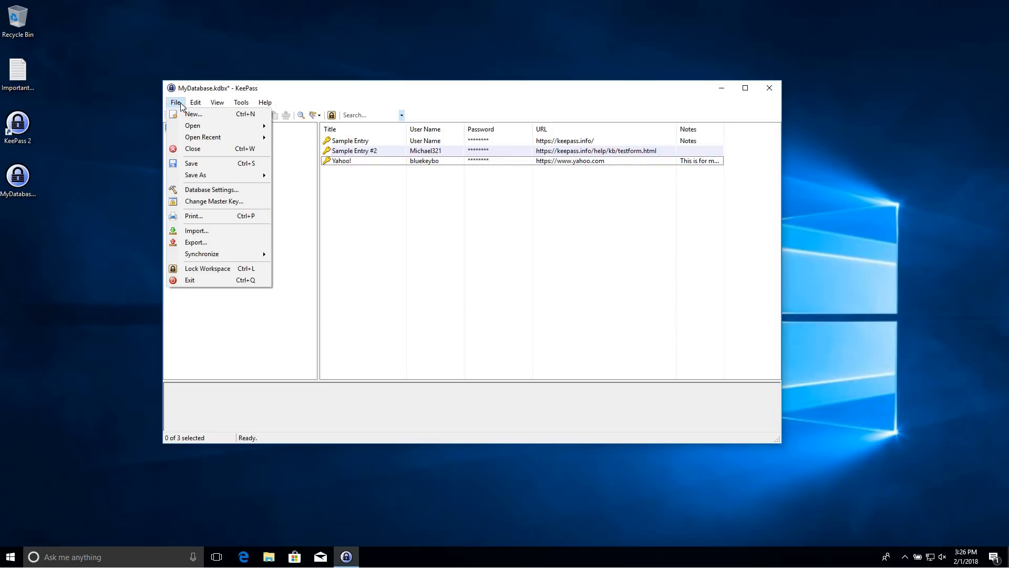
mouse_move(245, 103)
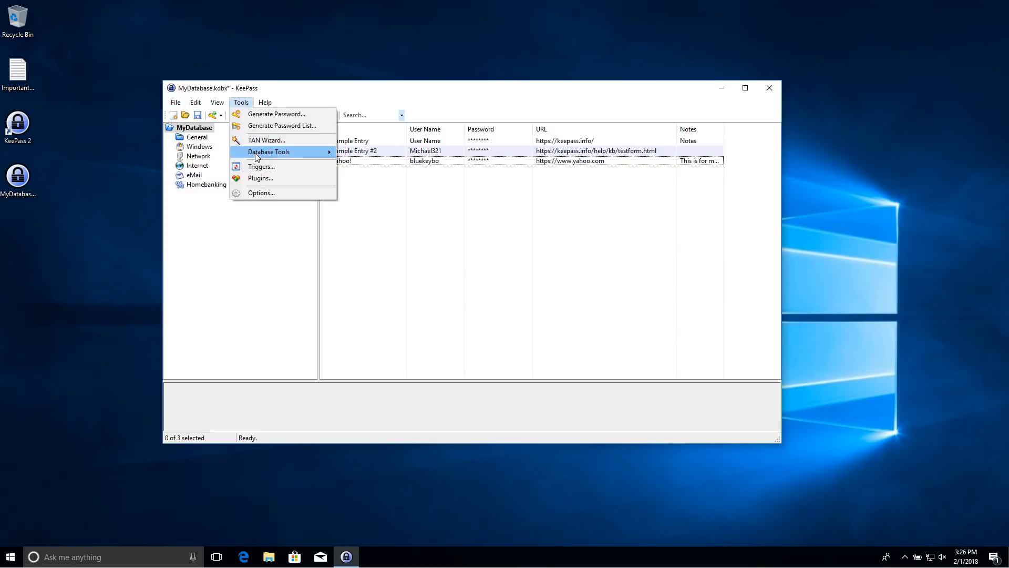
mouse_move(255, 153)
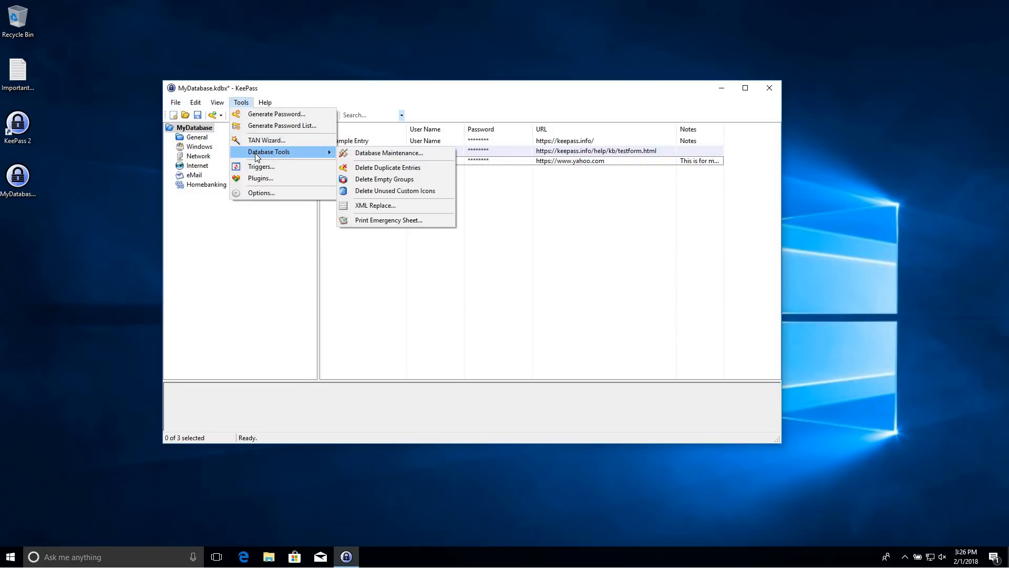
left_click(370, 155)
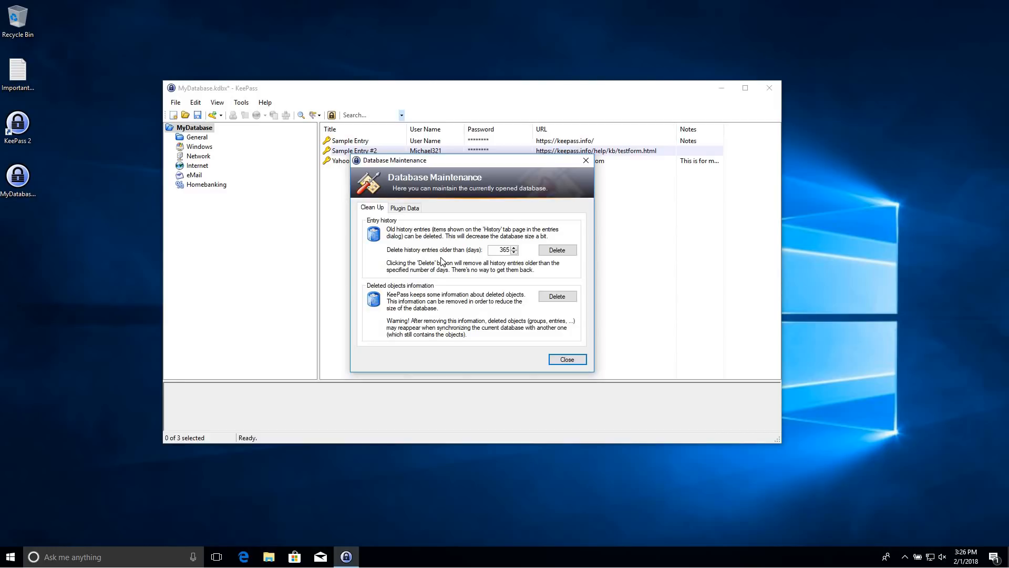
left_click(404, 209)
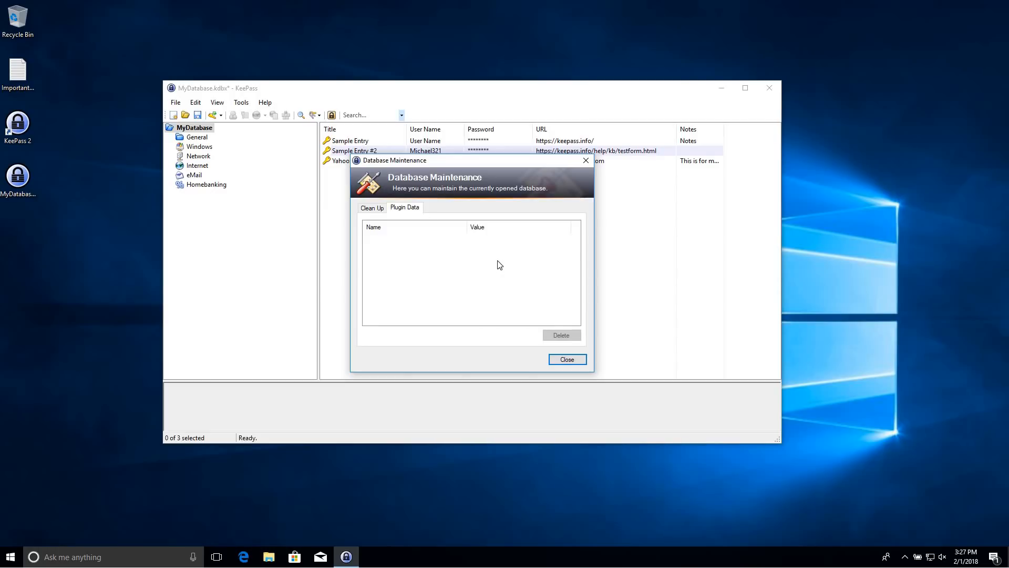
left_click(376, 206)
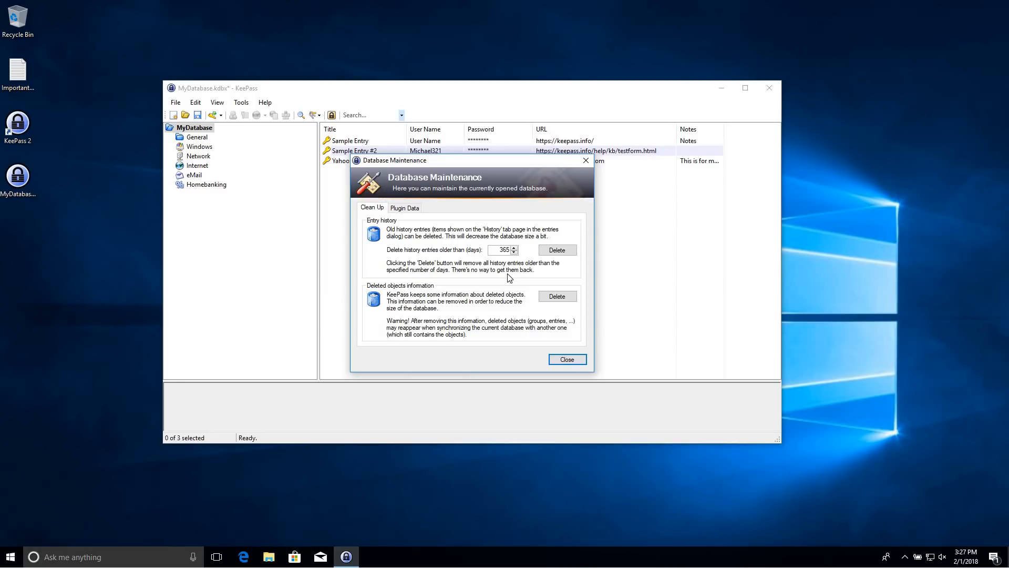
left_click(582, 164)
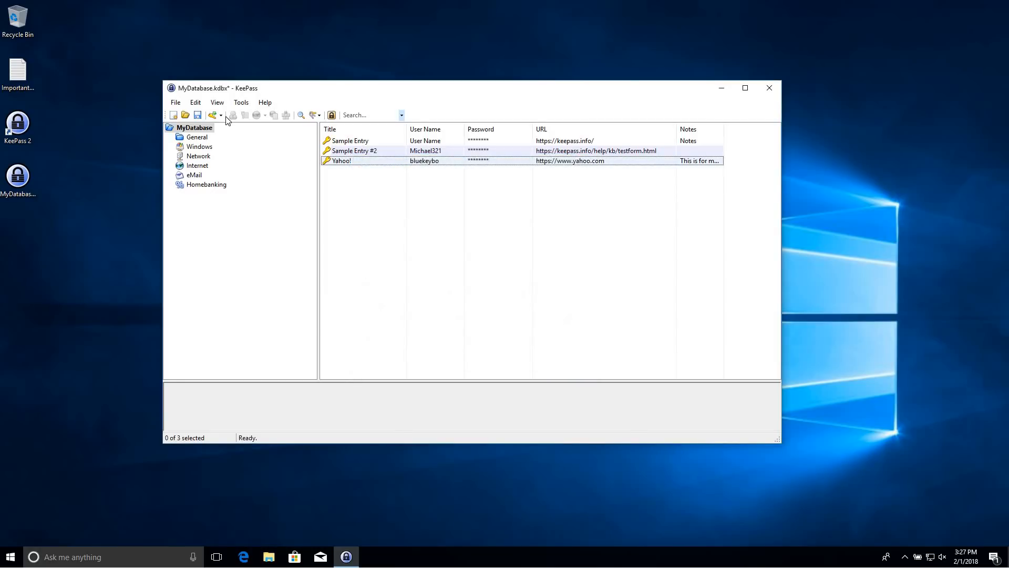
Reopen Database Settings, review the Security, Compression, Recycle Bin and Advanced tabs, and close it unchanged
left_click(177, 102)
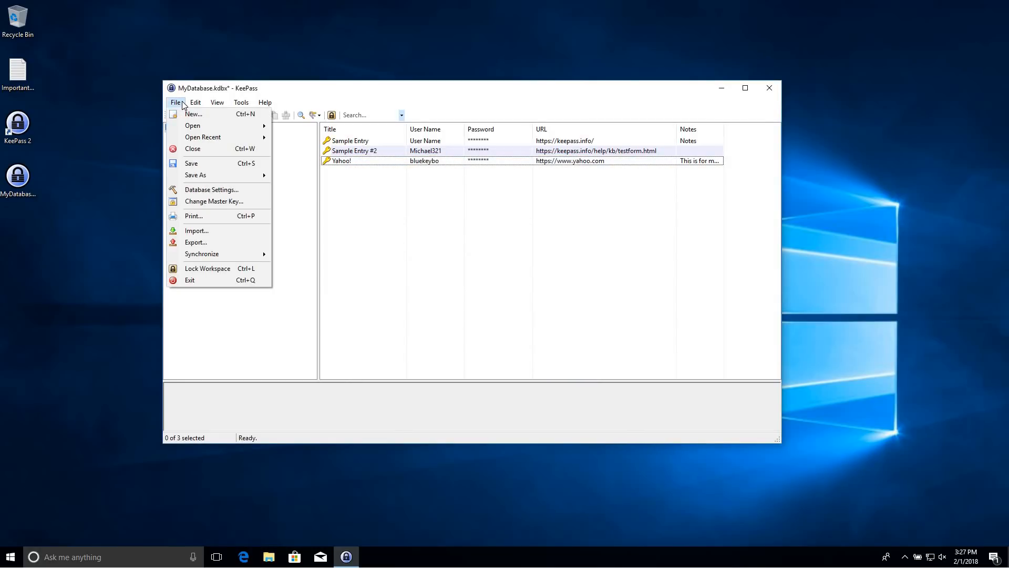
left_click(226, 190)
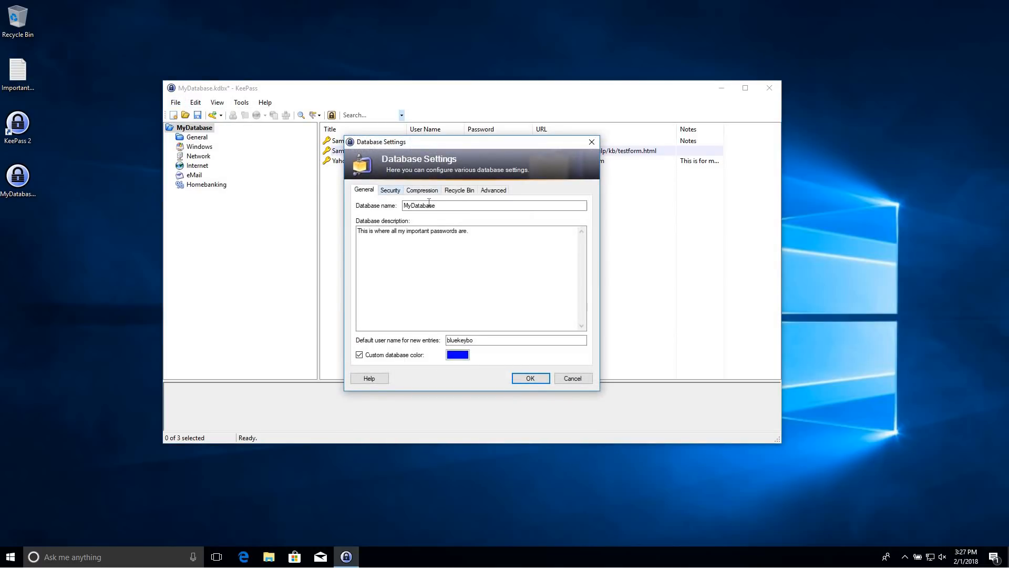
left_click(395, 191)
left_click(421, 191)
left_click(460, 190)
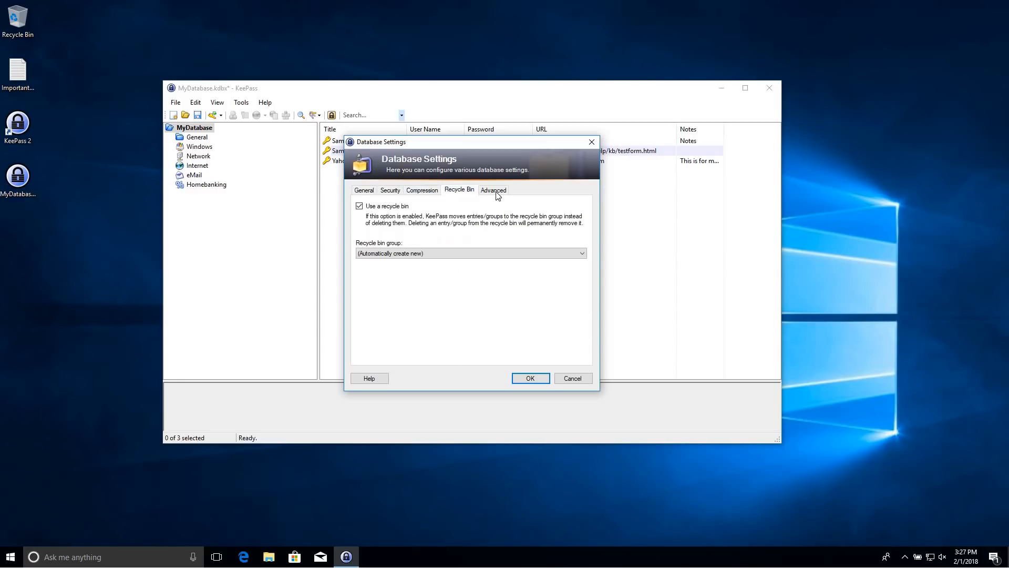
left_click(495, 190)
left_click(591, 143)
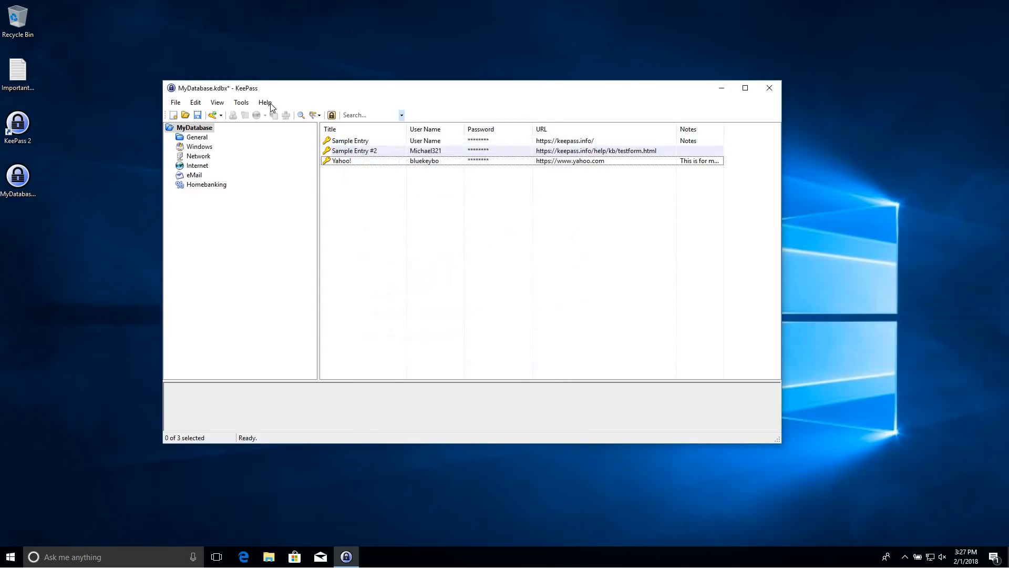
left_click(242, 103)
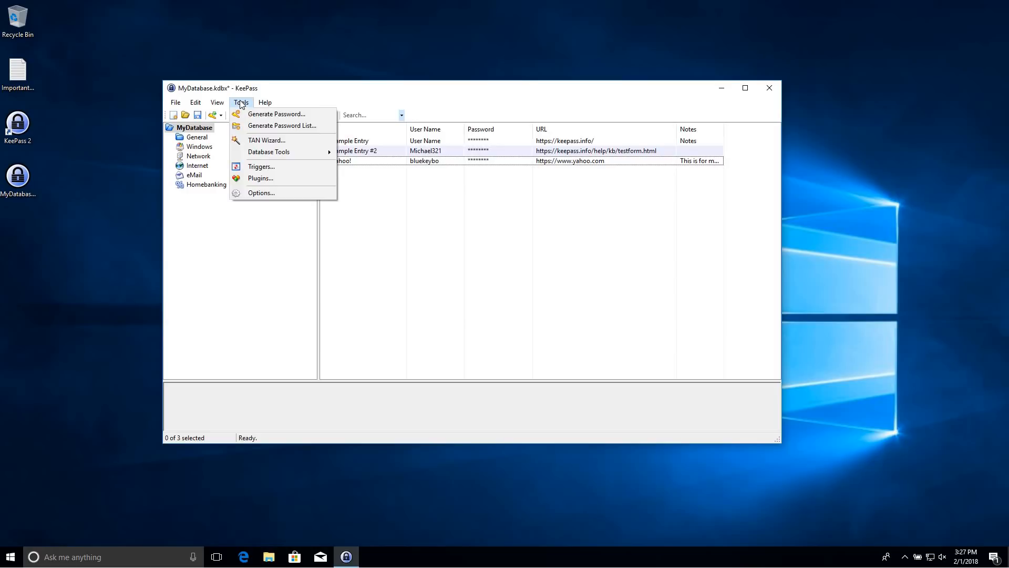
left_click(262, 193)
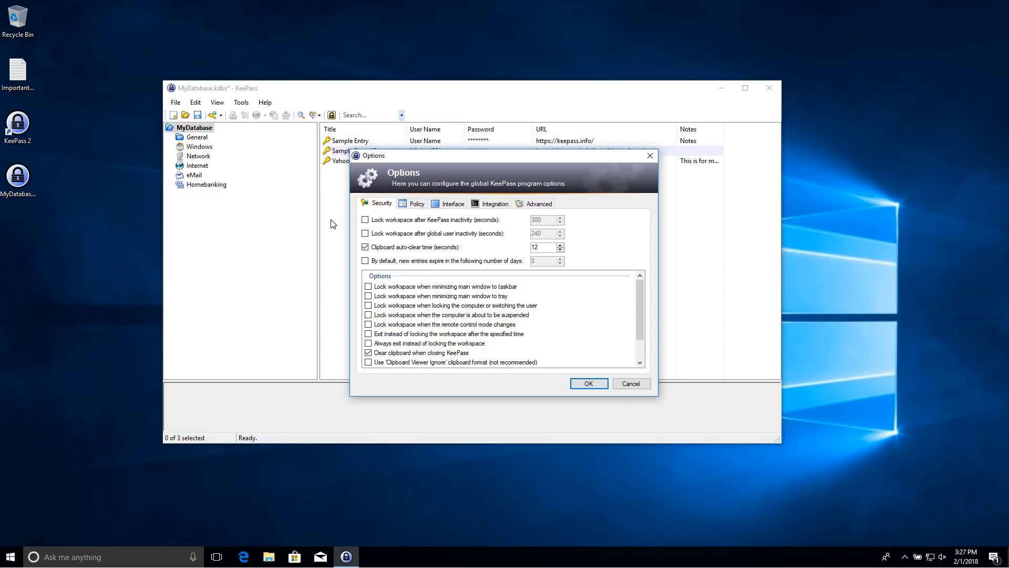
left_click(650, 155)
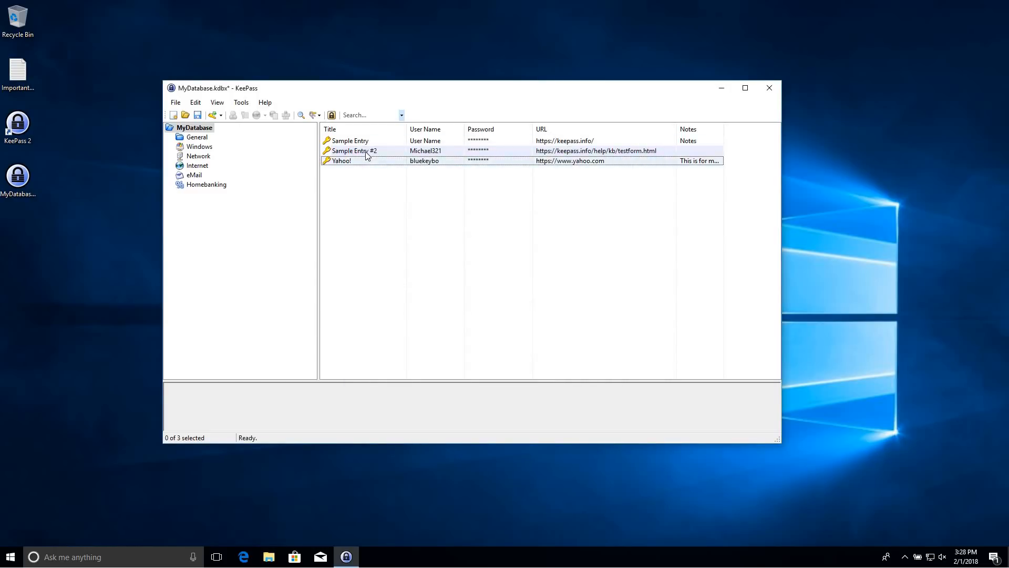
Close KeePass and save the pending changes to MyDatabase on exit
left_click(769, 90)
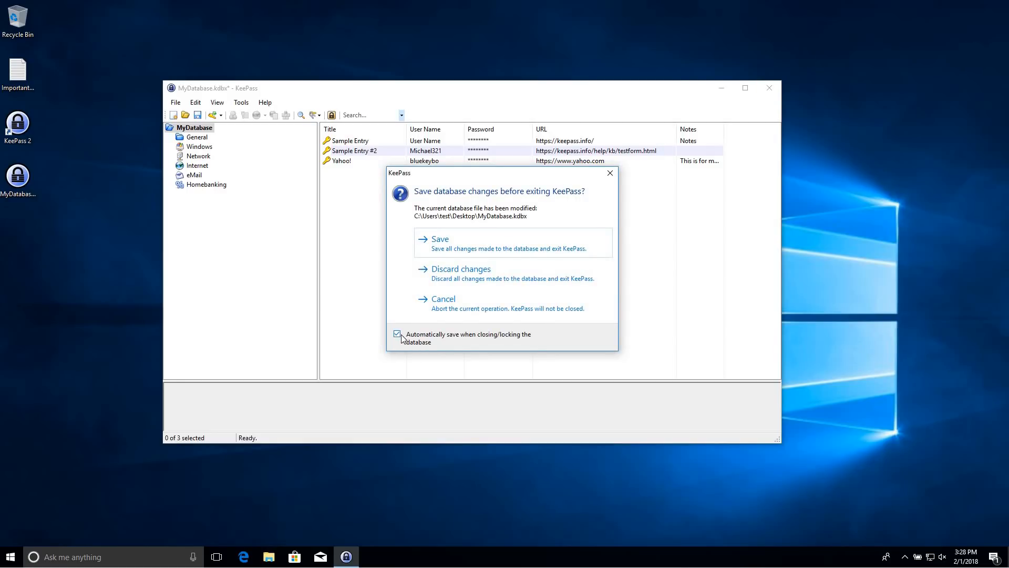
left_click(488, 246)
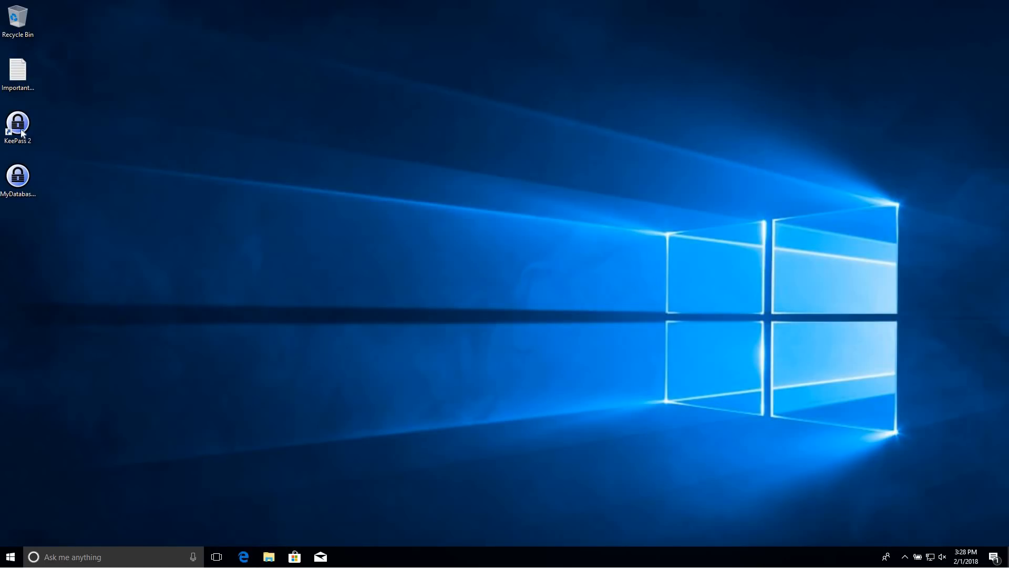
Move the MyDatabase.kdbx icon to the upper middle of the desktop
left_click(24, 189)
mouse_move(25, 189)
left_mouse_down()
mouse_move(308, 111)
mouse_move(306, 135)
mouse_move(207, 76)
left_mouse_up()
left_click(361, 138)
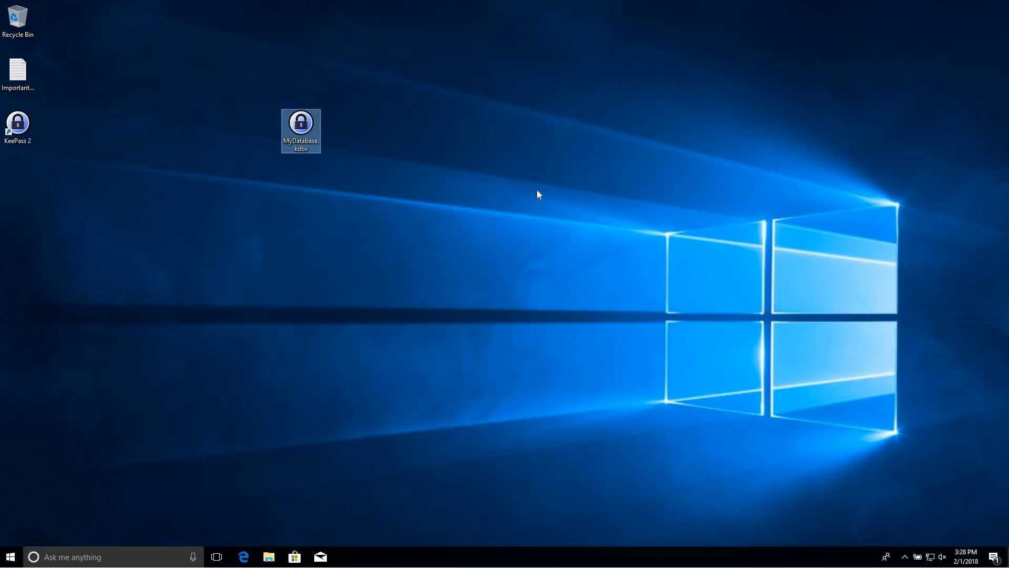
left_click(376, 135)
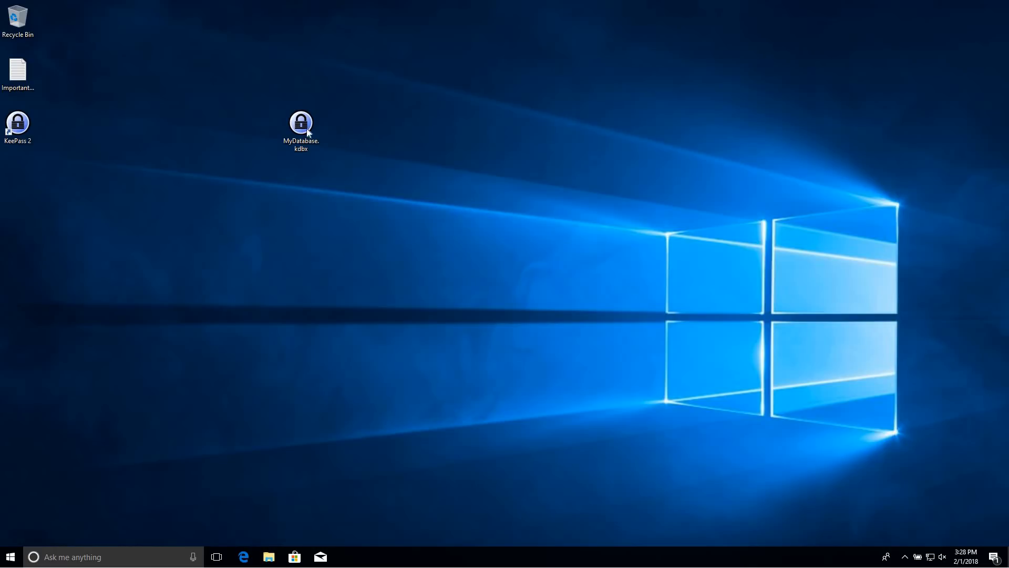
left_click_drag(293, 138, 497, 138)
Check MyDatabase.kdbx's Properties, confirming a 2.21 KB file size, then close them
right_click(497, 137)
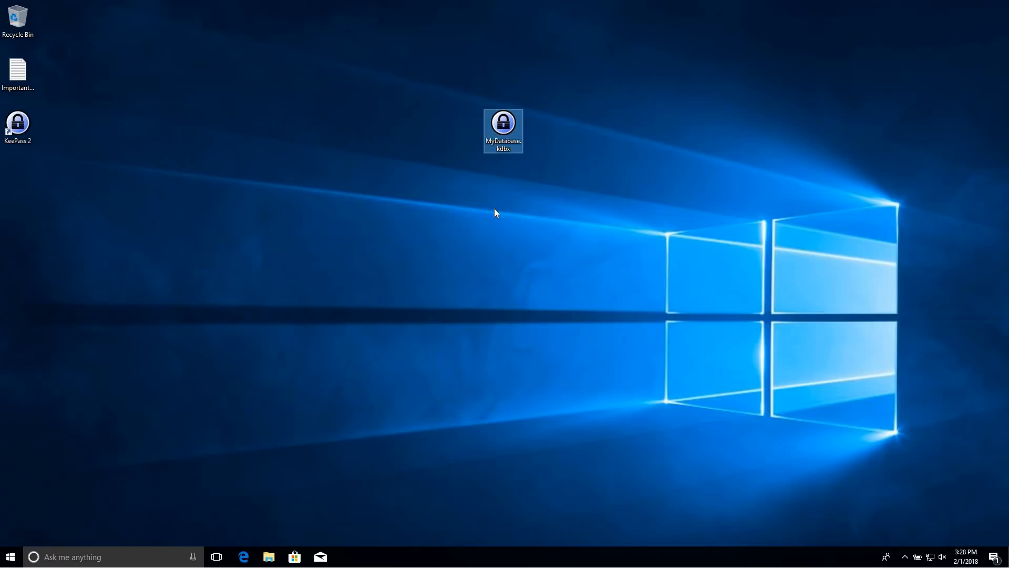
left_click(534, 304)
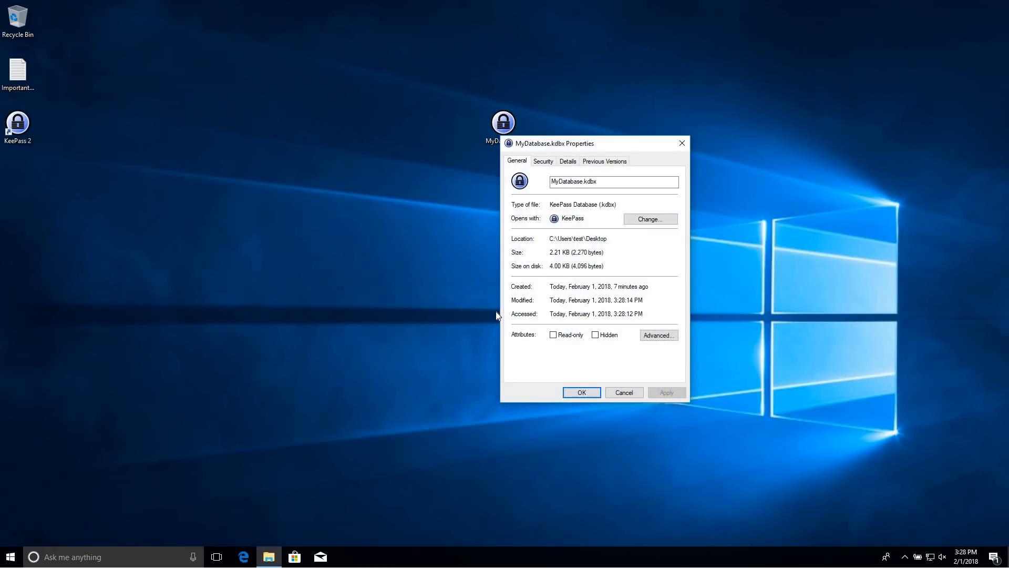
left_click_drag(557, 253, 579, 253)
left_click(587, 252)
left_click(681, 143)
left_click_drag(417, 92, 607, 196)
left_click(19, 125)
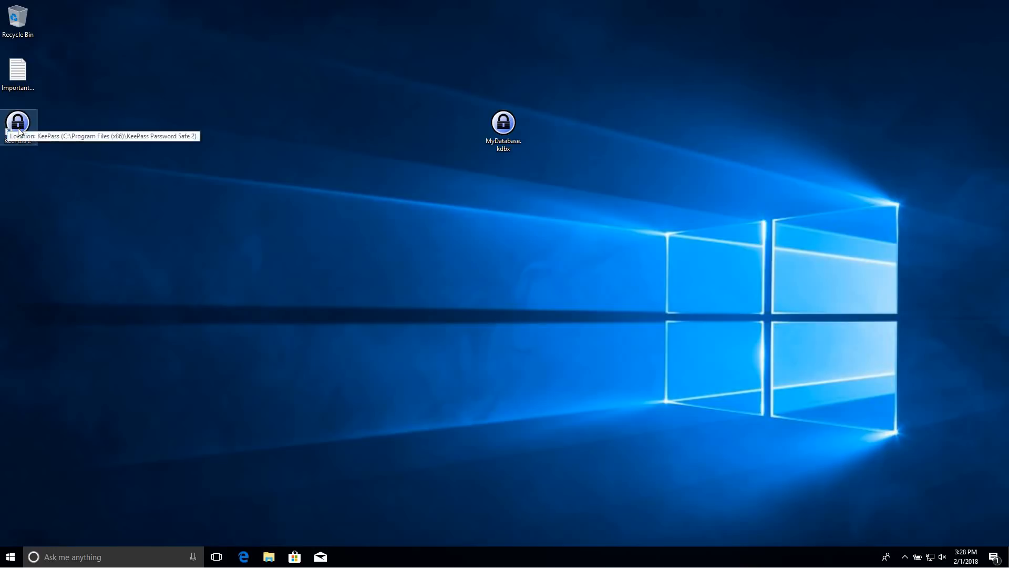
Launch KeePass 2 and unlock MyDatabase.kdbx with the master password
double_click(20, 127)
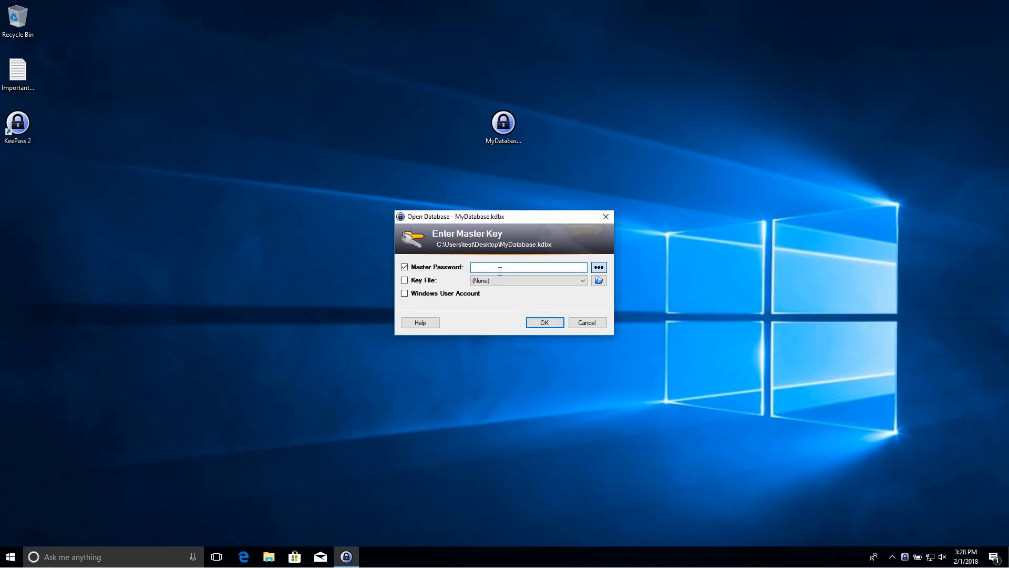
type("•••••••••••••••••••")
key("Return")
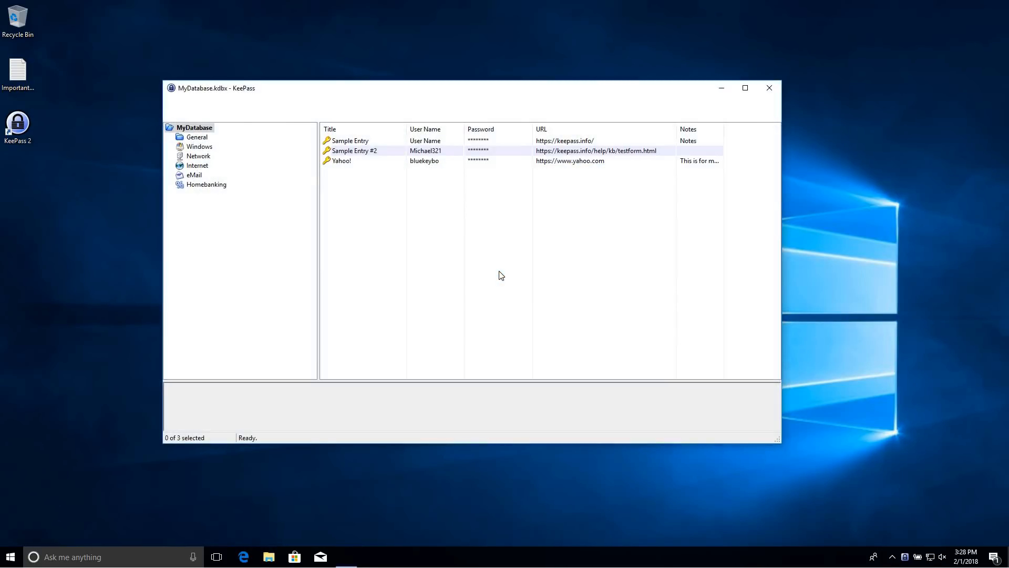
Reposition the KeePass window back toward the upper left of the screen
left_click_drag(562, 94, 617, 214)
left_click(509, 124)
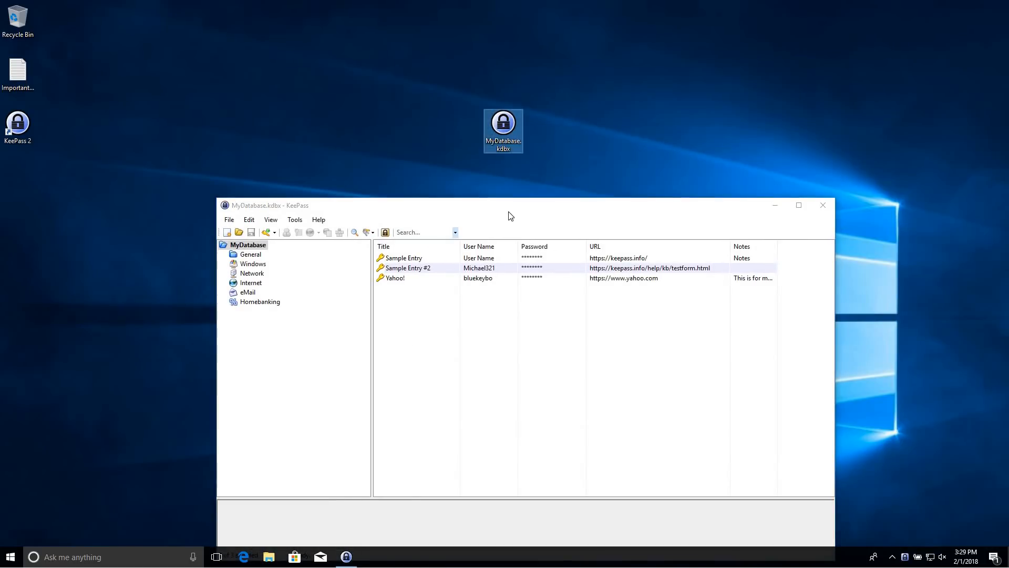
left_click(508, 211)
left_click_drag(508, 216, 476, 103)
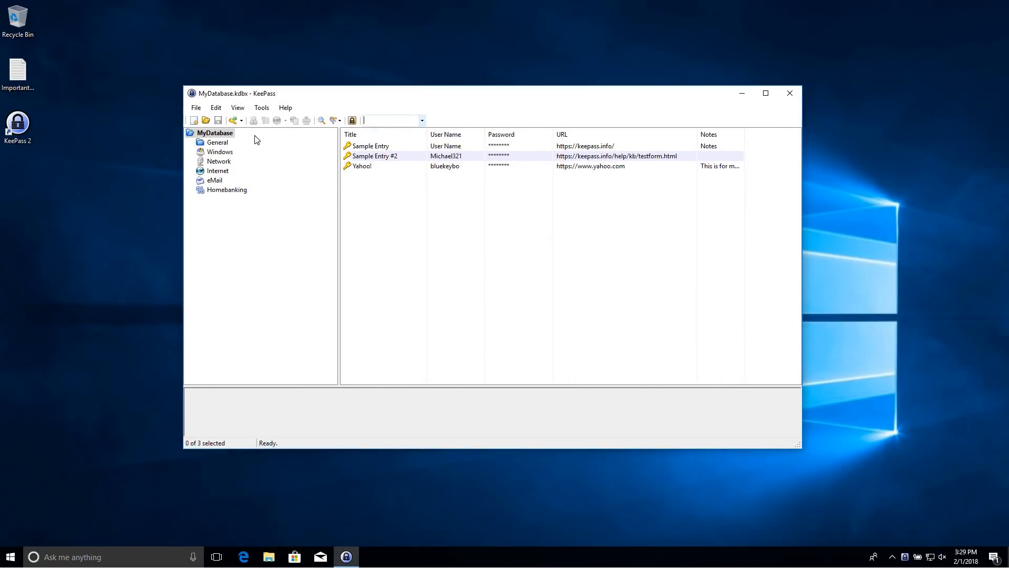
left_click(261, 108)
Enable locking after KeePass and 300-second global inactivity, exiting instead of locking, and locking on remote-control changes
left_click(270, 197)
left_click_drag(382, 155, 290, 134)
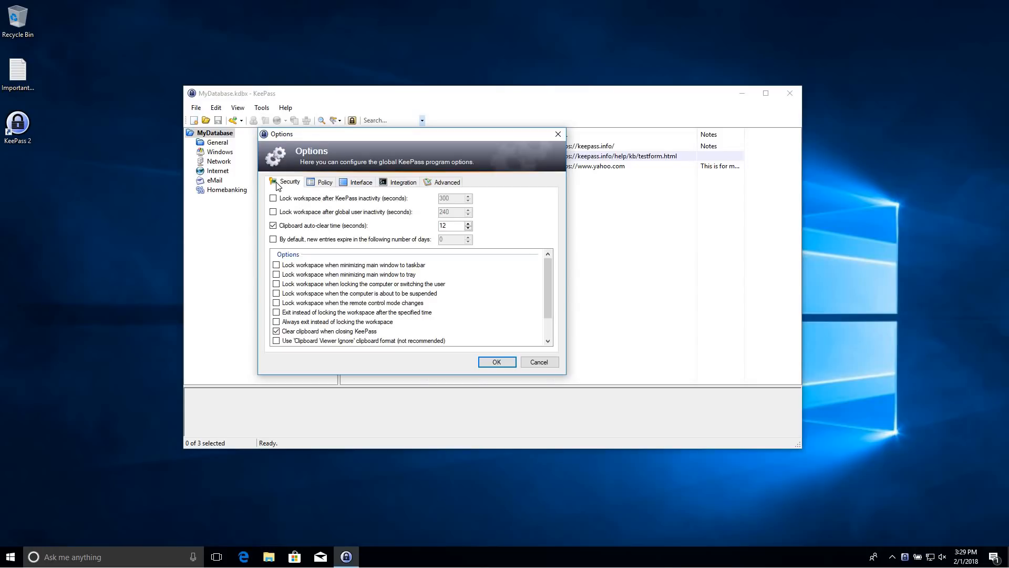
left_click(273, 198)
left_click(273, 212)
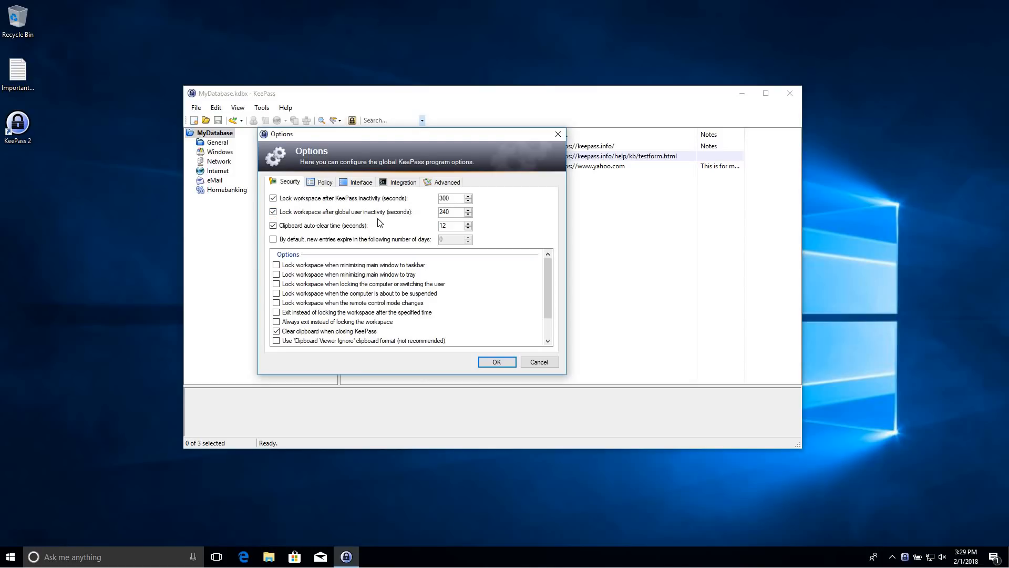
key("Tab")
type("300")
left_click_drag(547, 283, 548, 267)
left_click(288, 313)
left_click(277, 303)
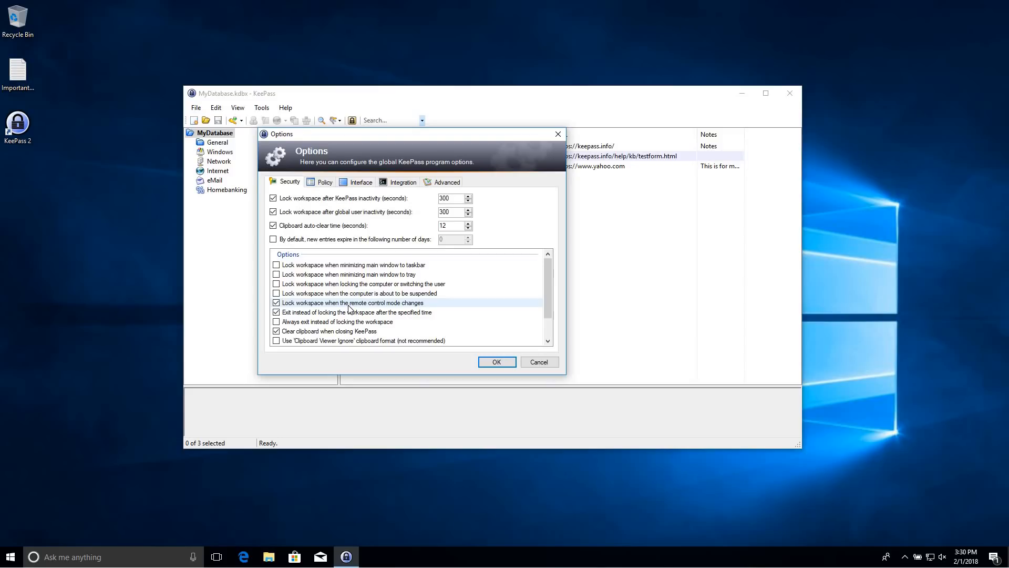
Enable locking on suspend and computer lock, always exiting, clipboard clearing, and secure-desktop master key entry
left_click(276, 293)
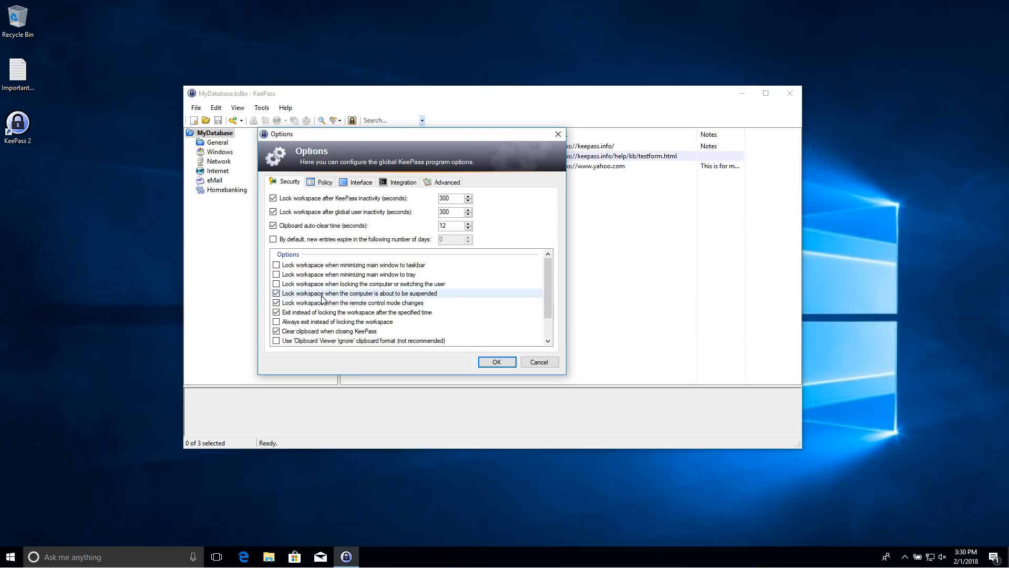
left_click(277, 285)
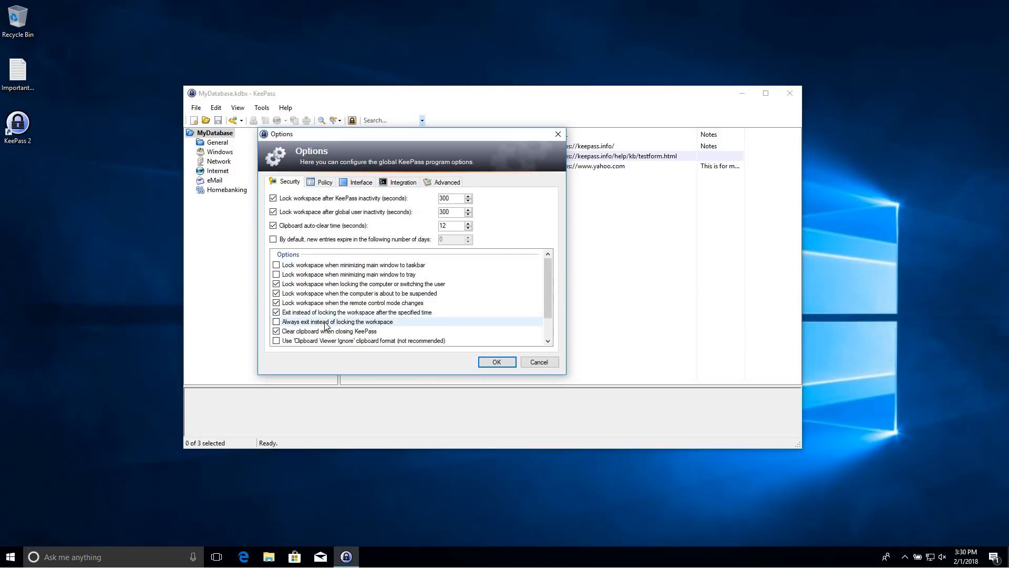
left_click_drag(547, 295, 545, 322)
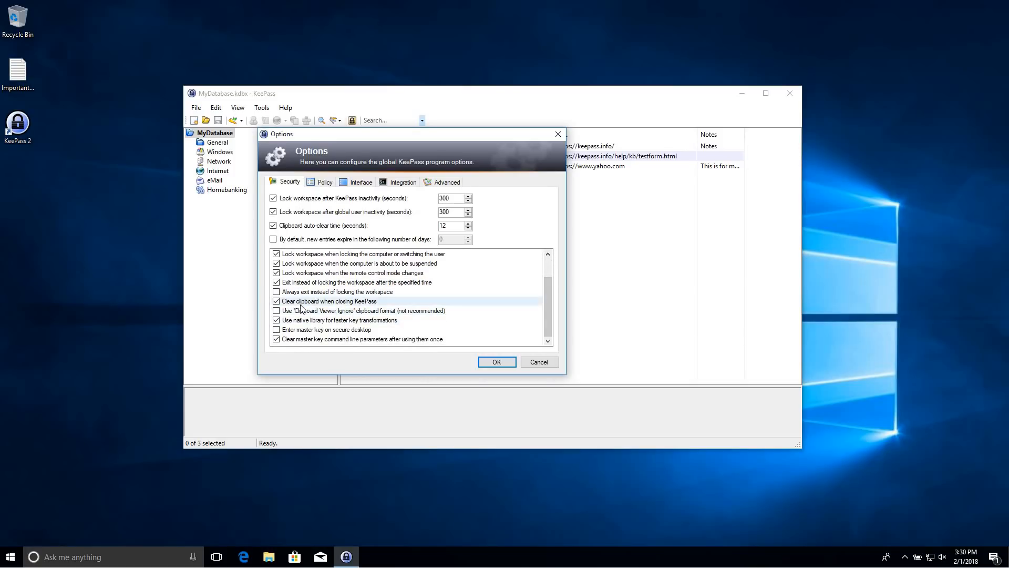
left_click(275, 293)
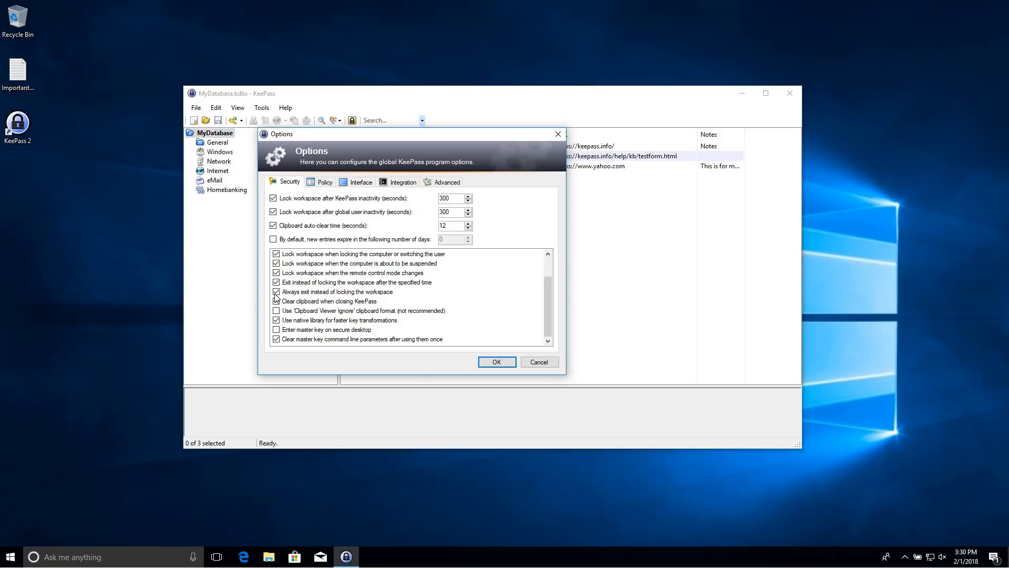
left_click(276, 301)
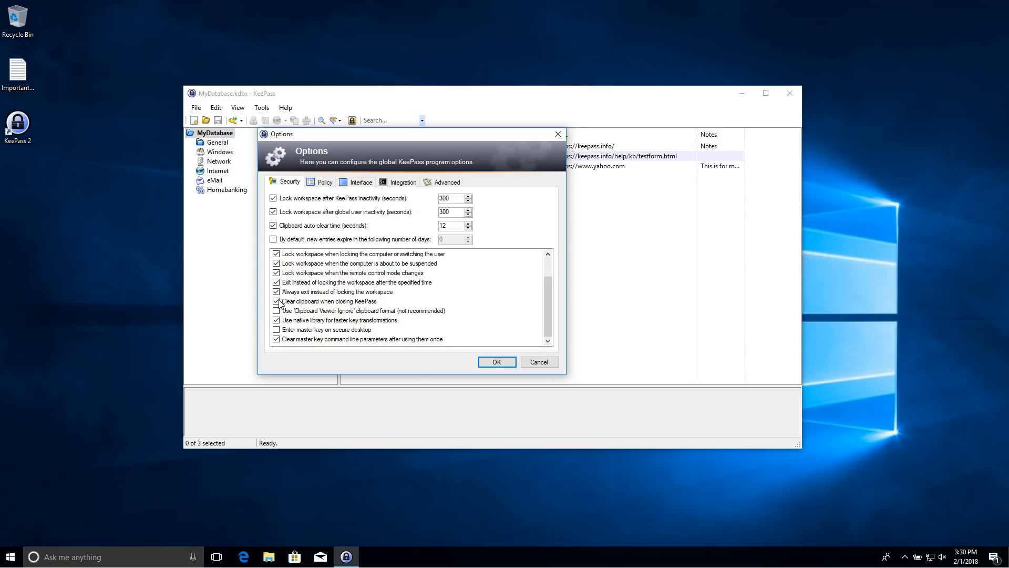
left_click(276, 330)
left_click(317, 183)
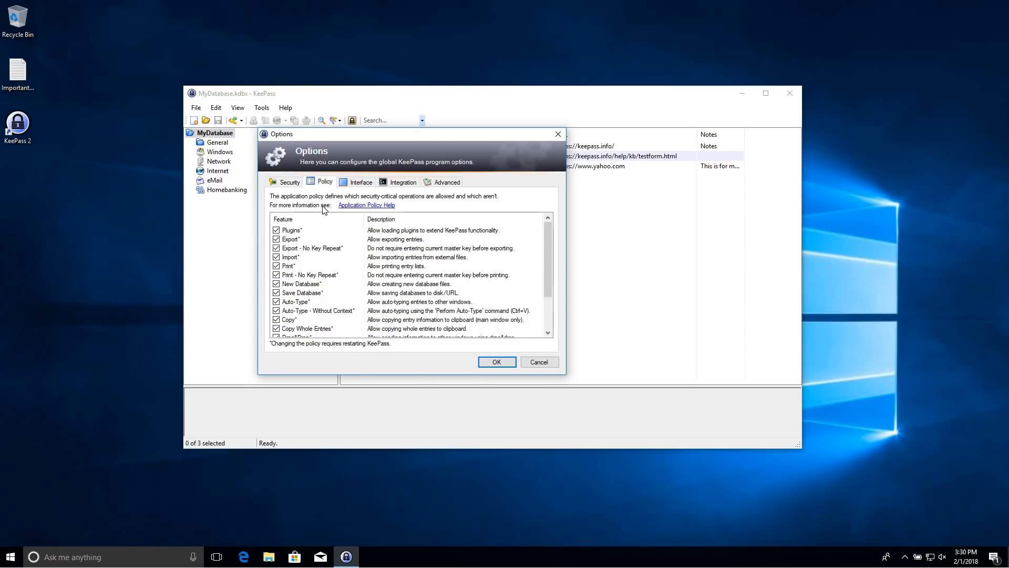
Turn on 'Drop to background after copying data to the clipboard' in the Interface options
scroll(331, 277, "down", 2)
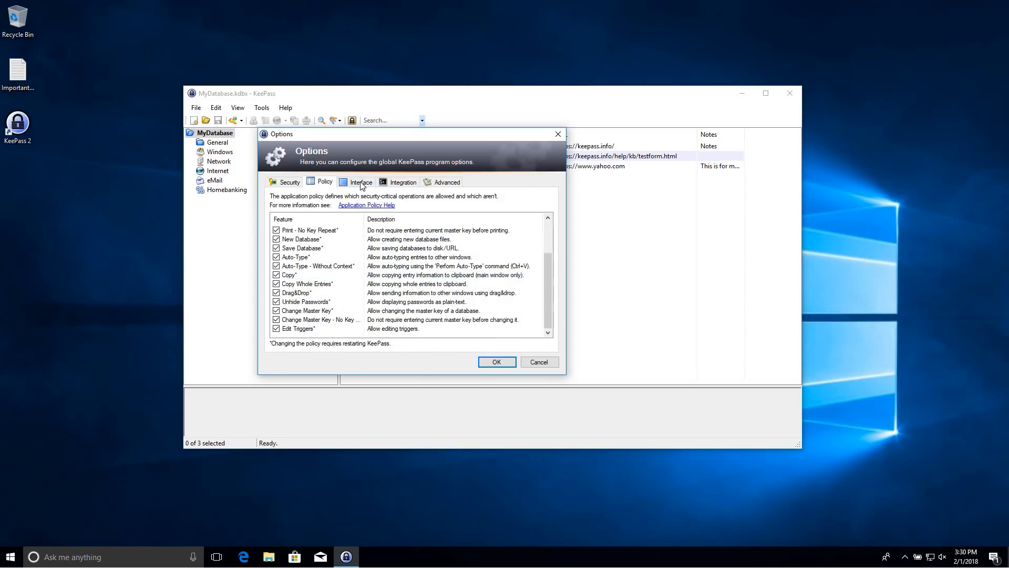
left_click(360, 182)
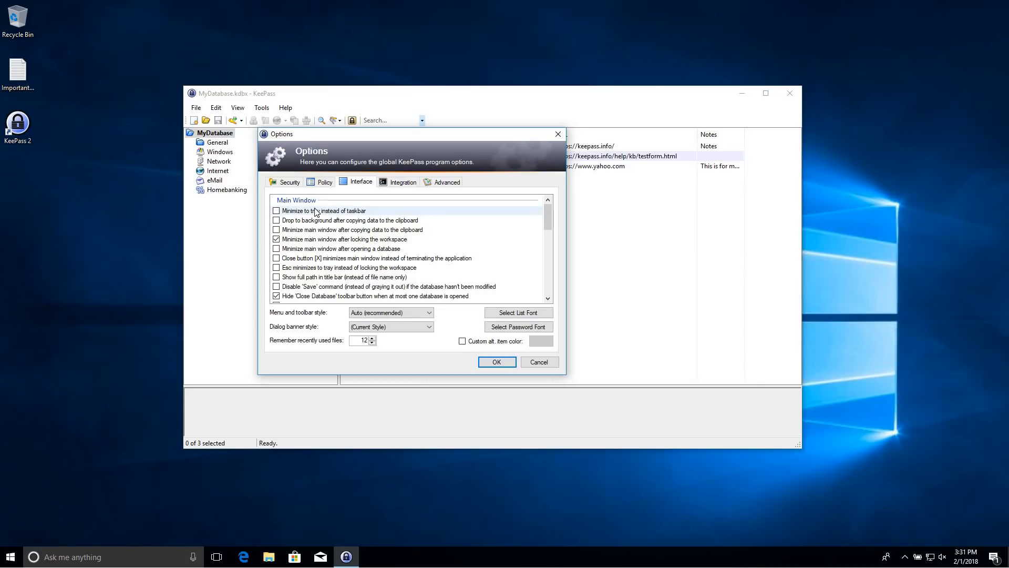
left_click(277, 220)
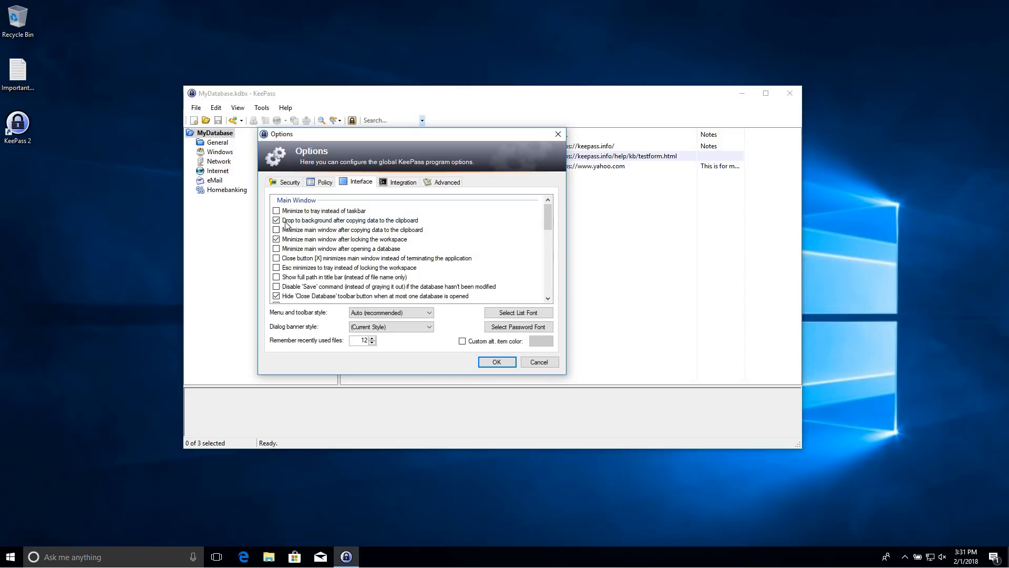
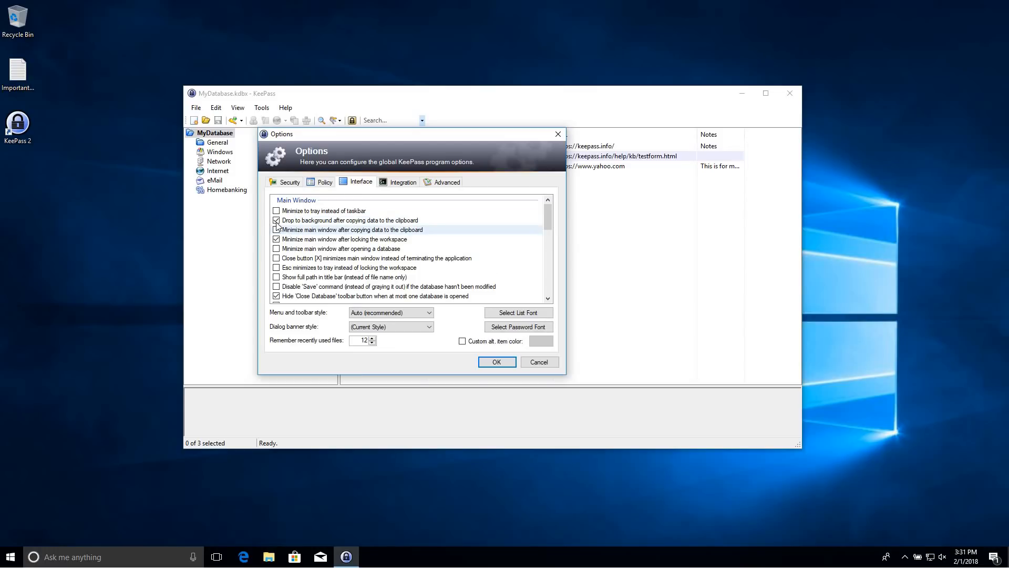
Uncheck 'Drop to background after copying data' and check 'Minimize main window after copying data to the clipboard'
left_click(276, 221)
left_click(275, 230)
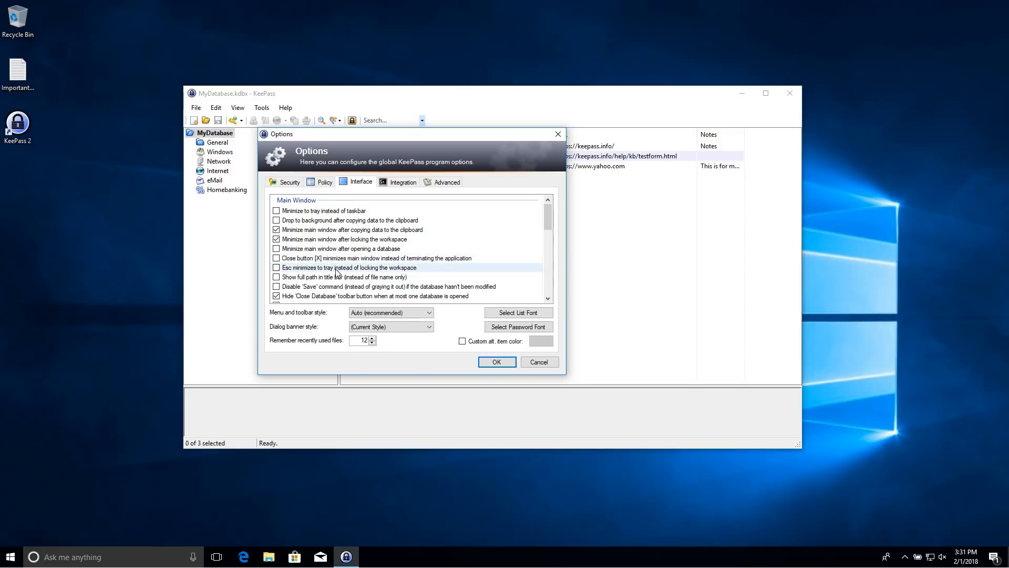
scroll(333, 284, "down", 1)
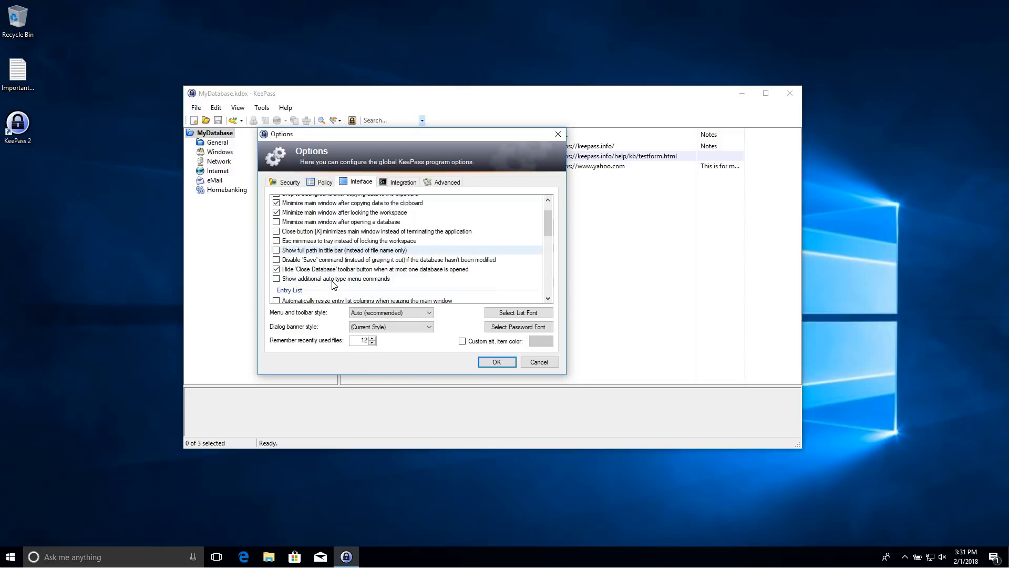
scroll(333, 284, "down", 1)
scroll(333, 285, "down", 1)
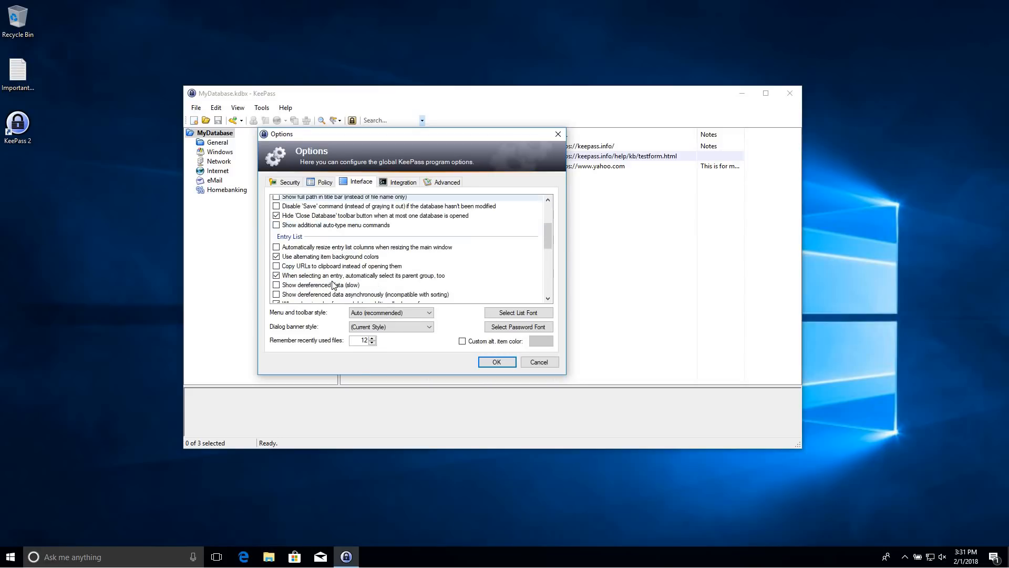
scroll(332, 283, "down", 1)
scroll(330, 278, "down", 1)
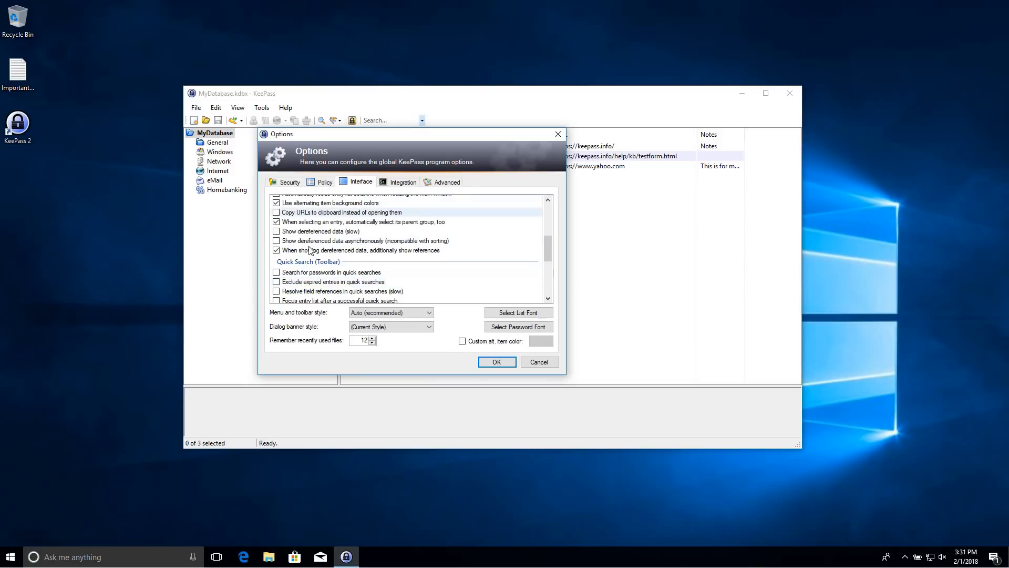
scroll(310, 251, "down", 2)
scroll(310, 251, "down", 1)
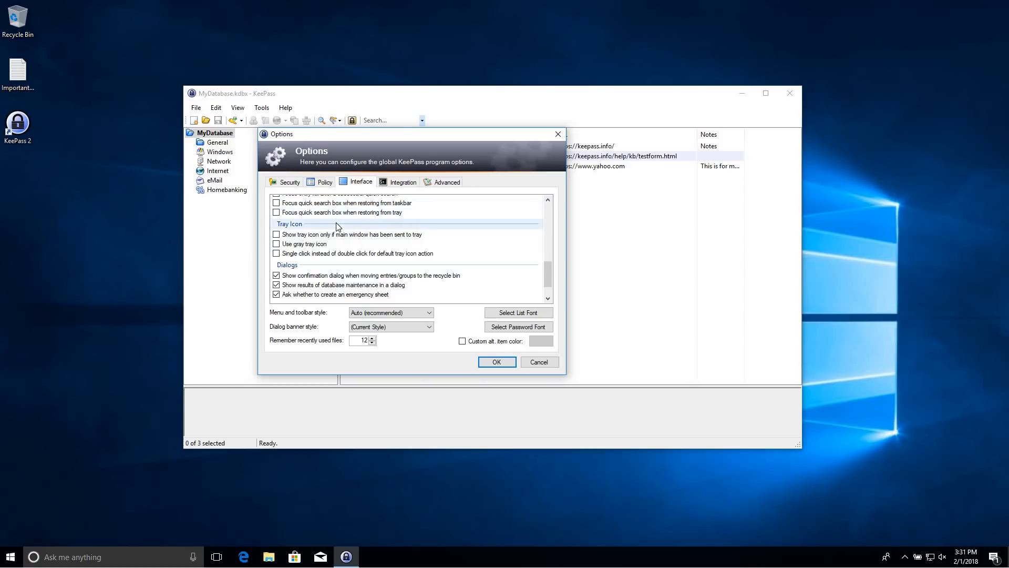
scroll(328, 239, "down", 1)
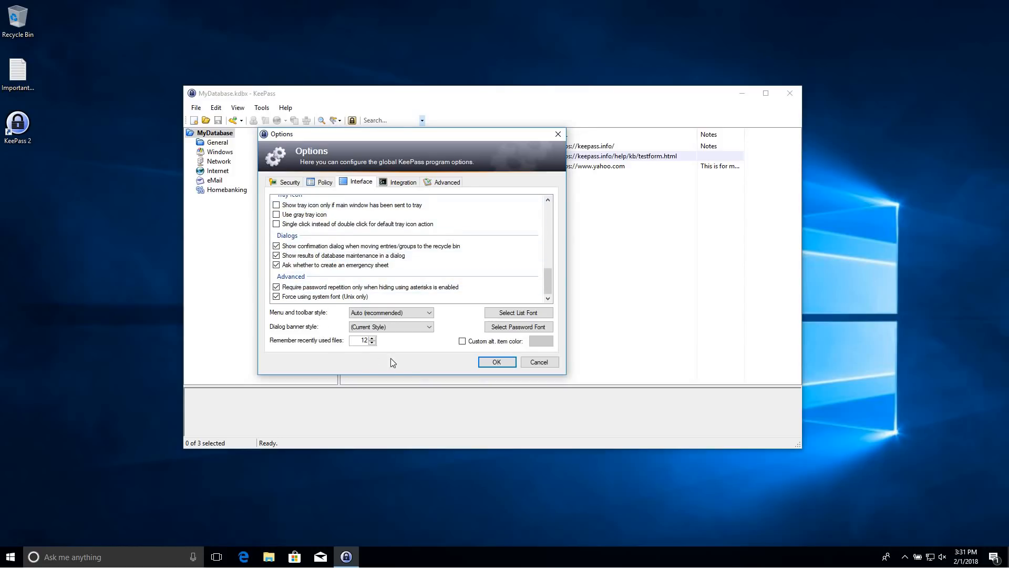
Clear the Global auto-type and Show KeePass window hot keys to None on the Integration tab
left_click(398, 184)
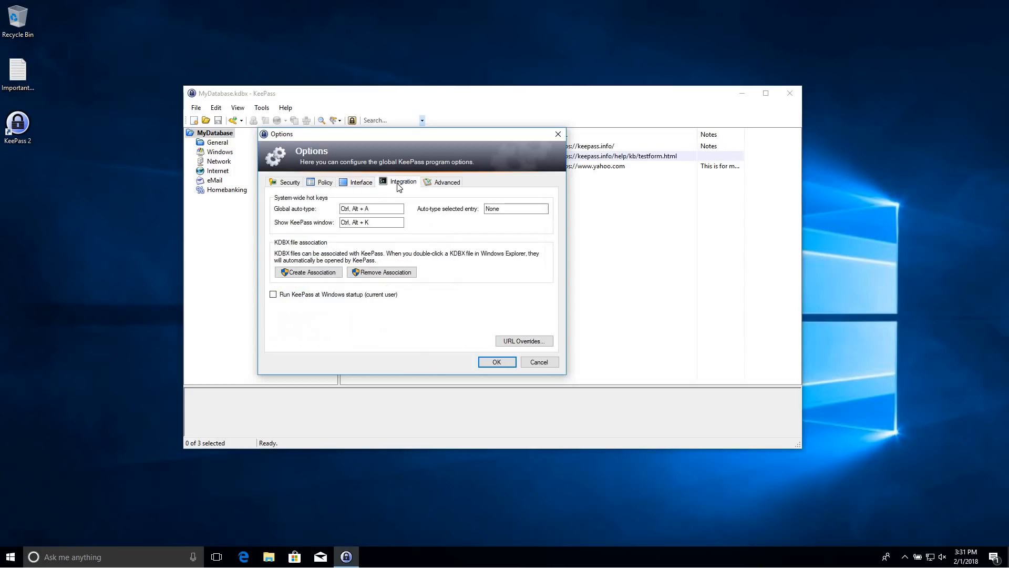
left_click(388, 209)
key("BackSpace")
left_click(383, 221)
left_click_drag(385, 220, 320, 225)
key("BackSpace")
Leave 'Start with Windows' off, review the Advanced settings, and apply the options with OK
left_click(301, 297)
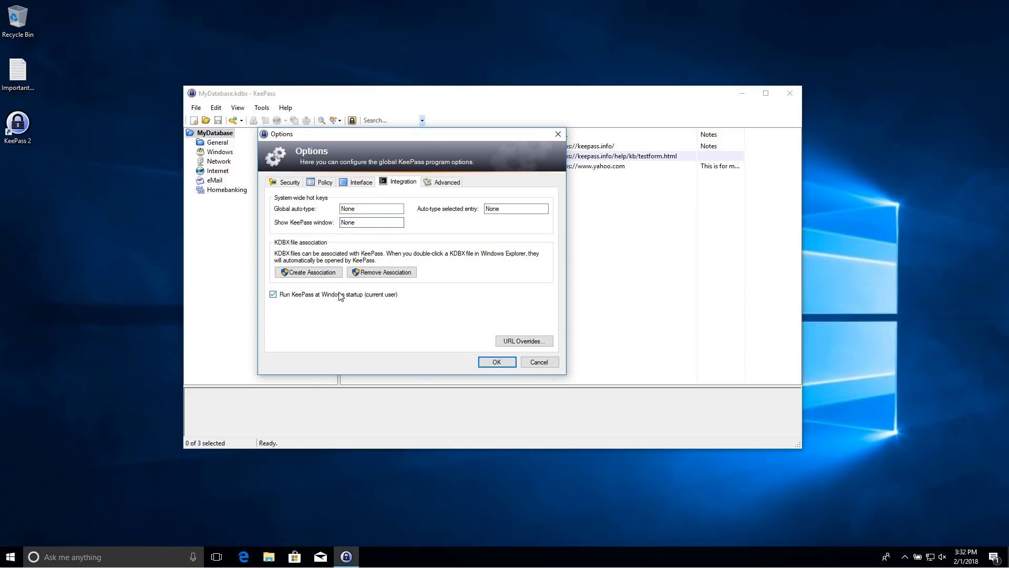
left_click(284, 300)
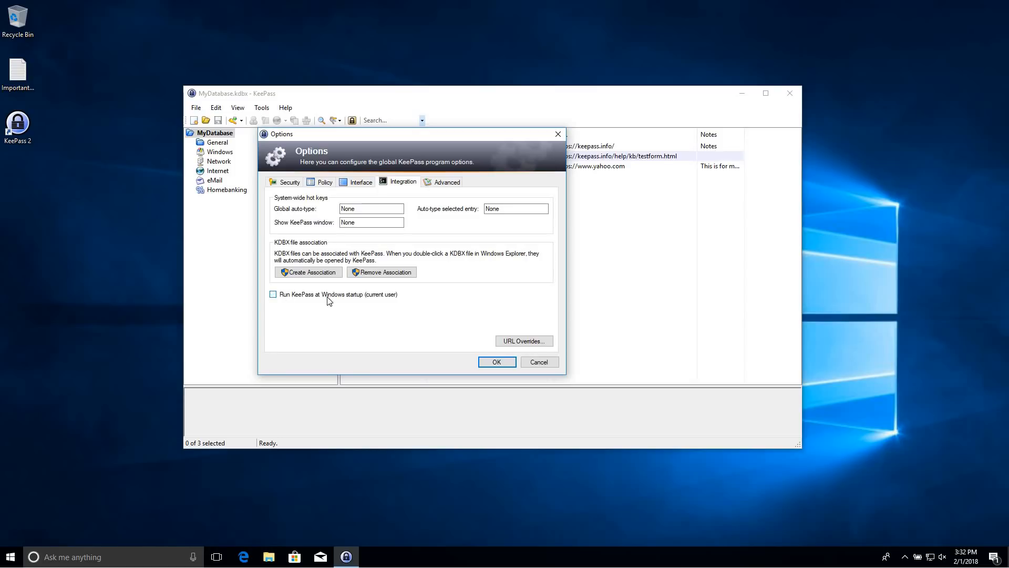
left_click(446, 183)
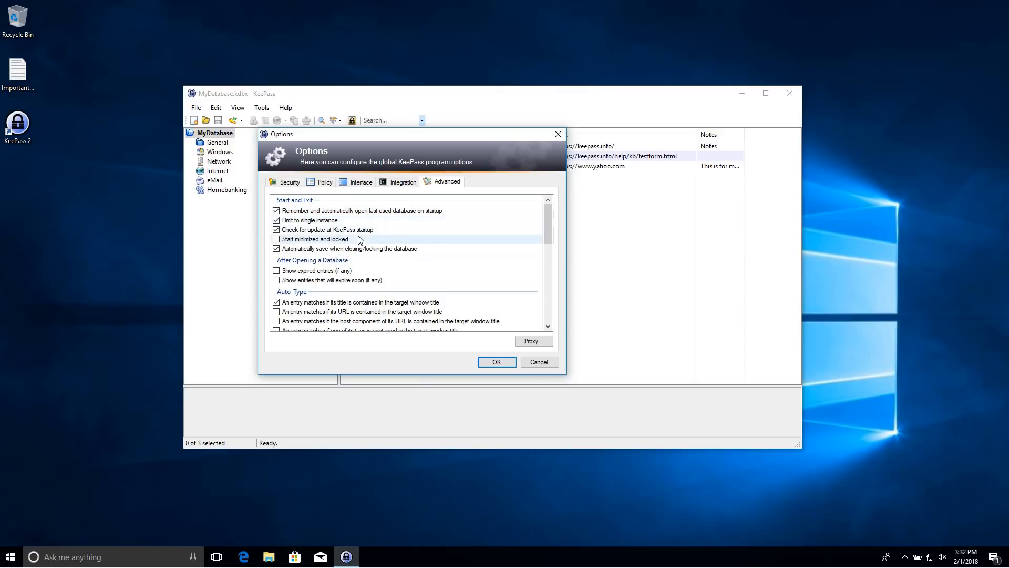
scroll(443, 257, "down", 1)
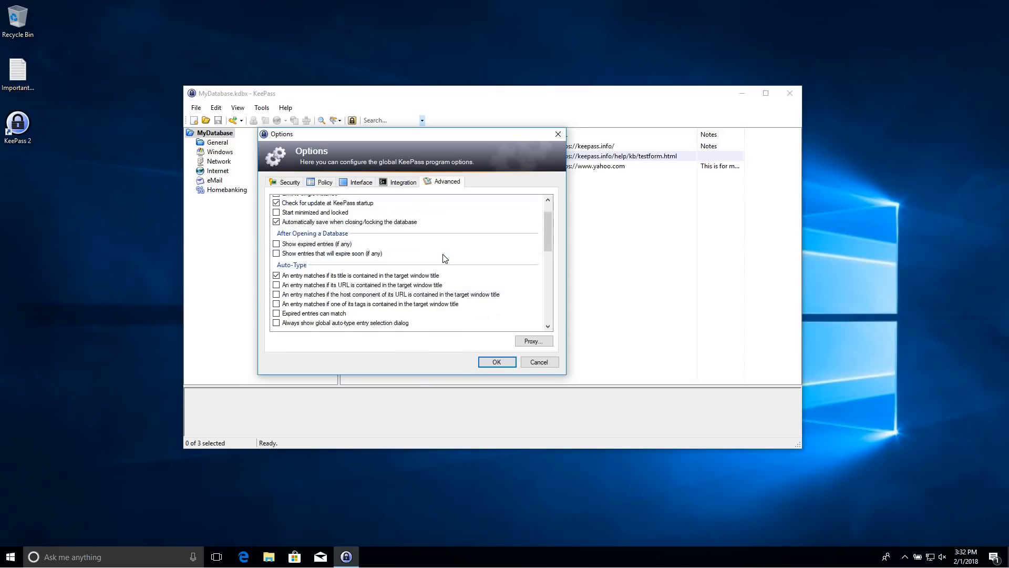
scroll(443, 258, "down", 2)
scroll(443, 257, "down", 3)
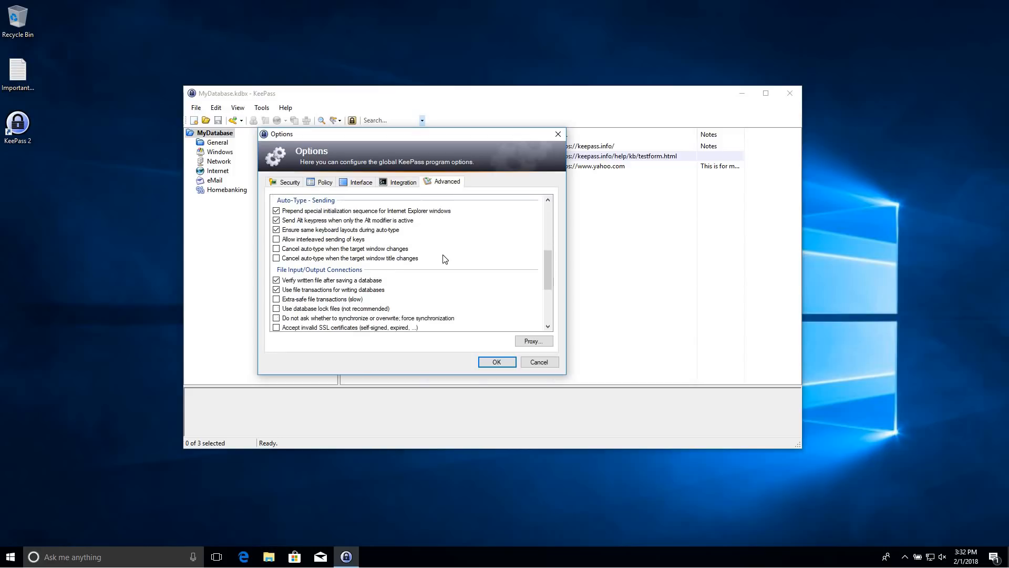
scroll(443, 257, "down", 4)
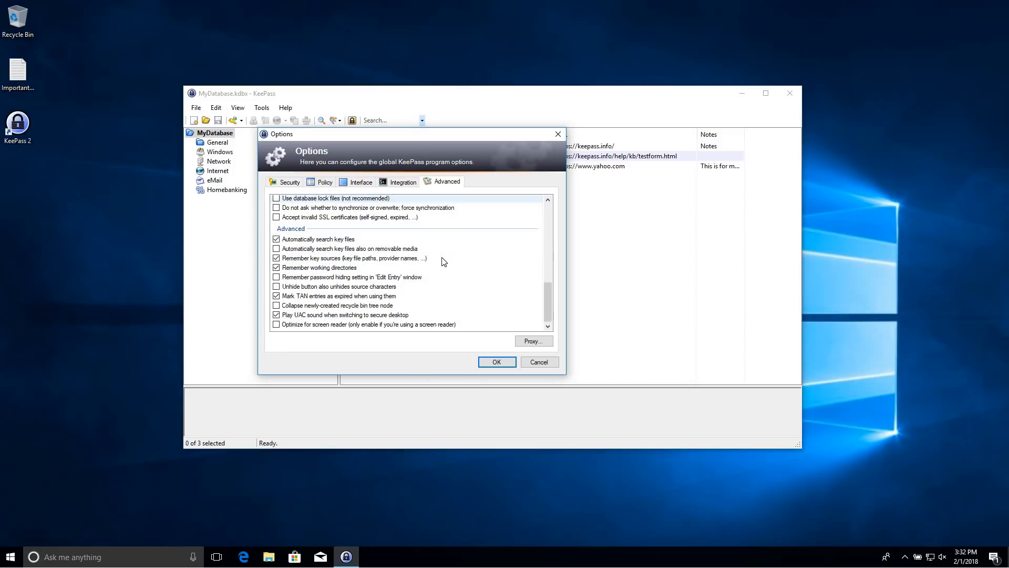
left_click(494, 363)
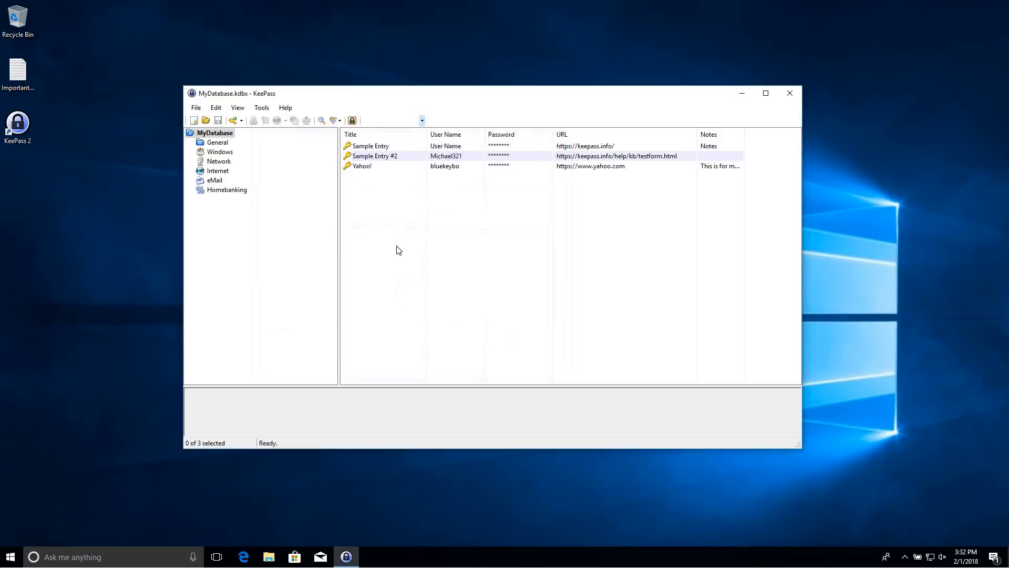
Save the database, select the Yahoo! entry, and switch to Microsoft Edge
left_click(218, 122)
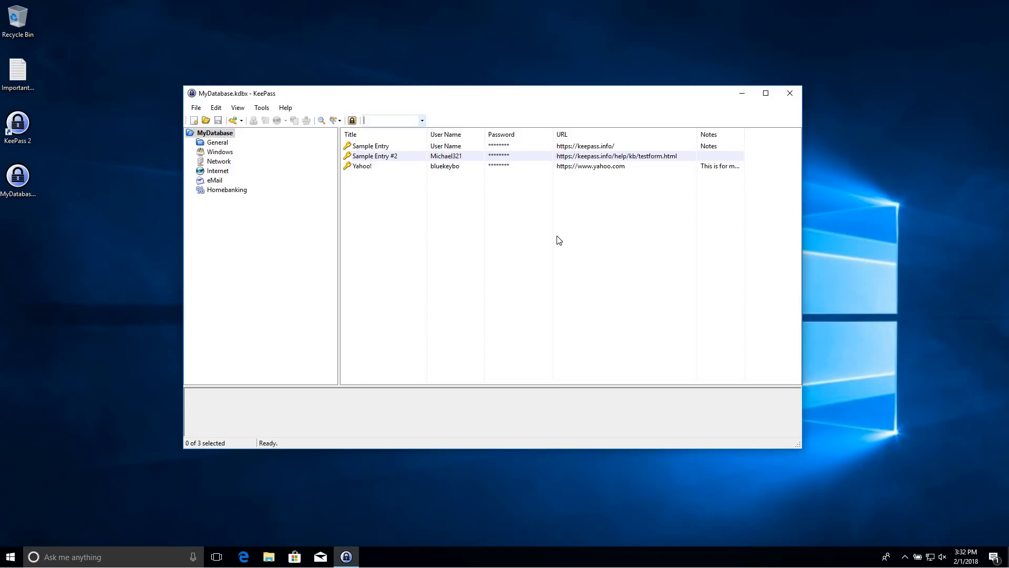
left_click(368, 167)
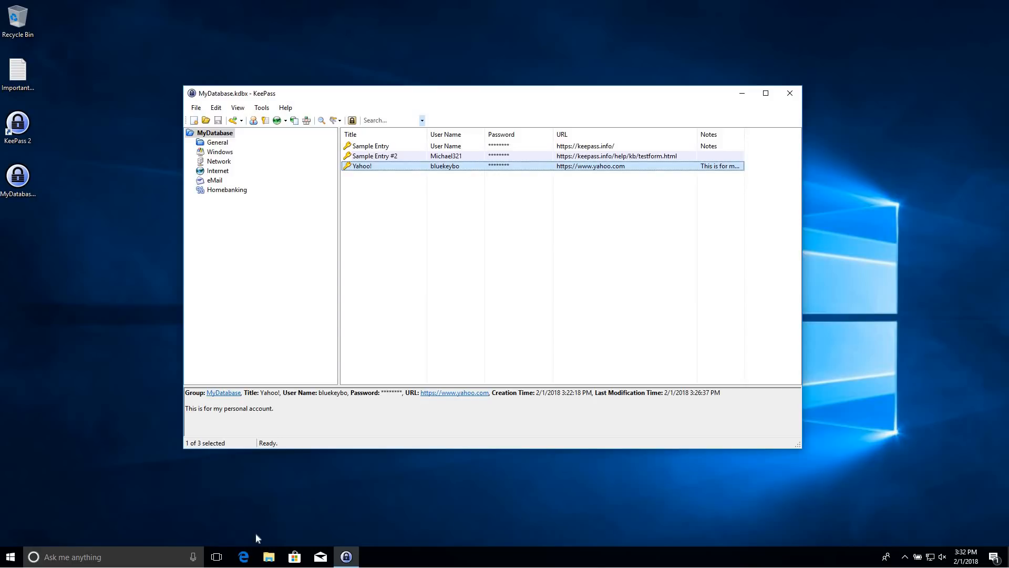
left_click(244, 557)
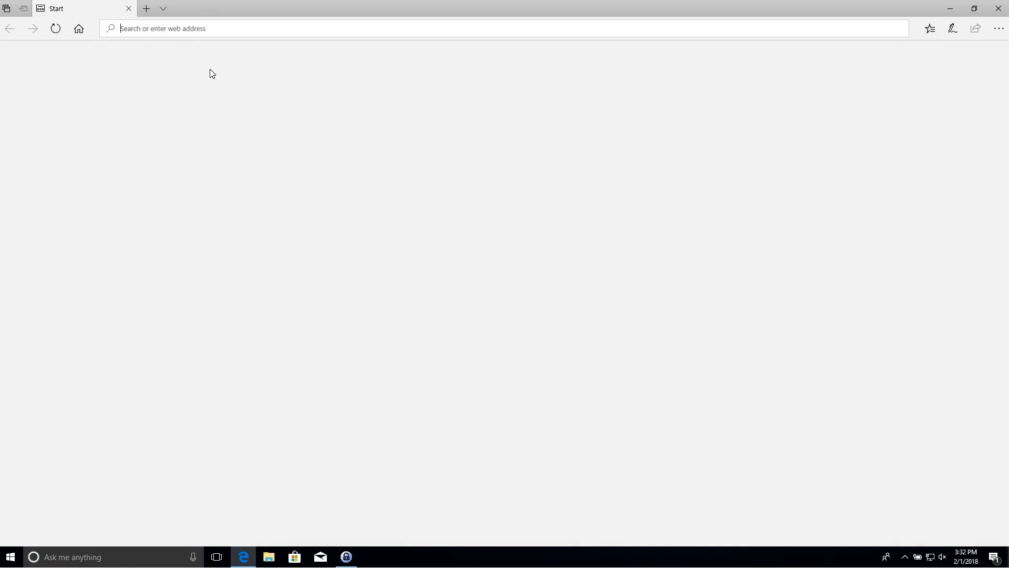
Navigate Edge to yahoo.com and choose Sign in on the Yahoo homepage
type("yahoo.,c")
key("BackSpace")
key("BackSpace")
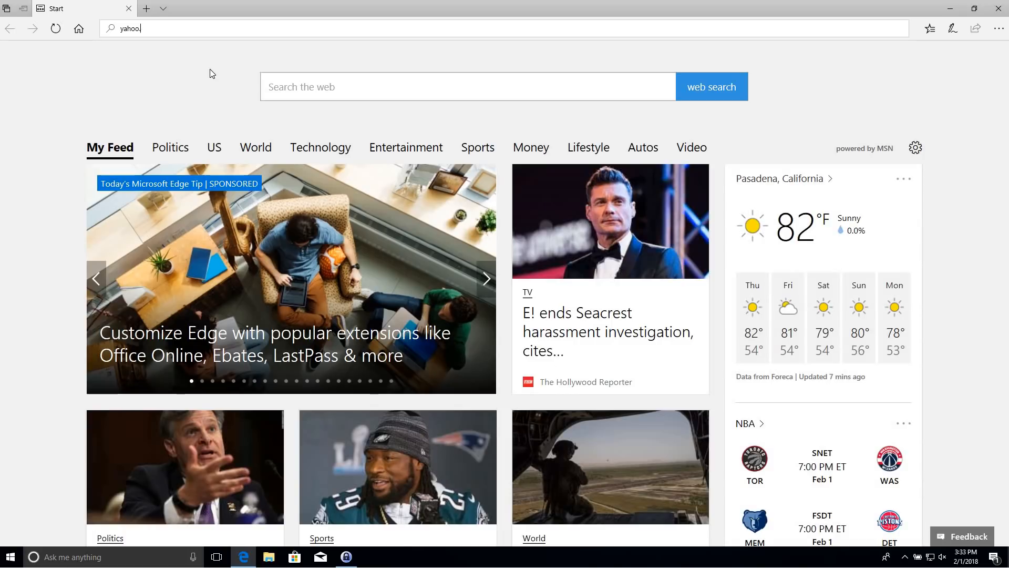
type("com")
key("Return")
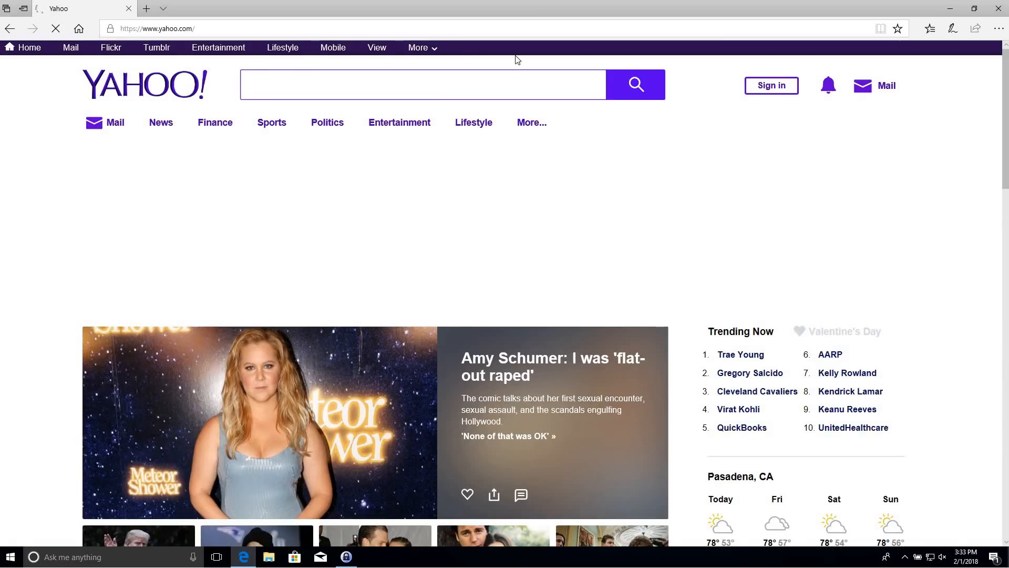
left_click(773, 87)
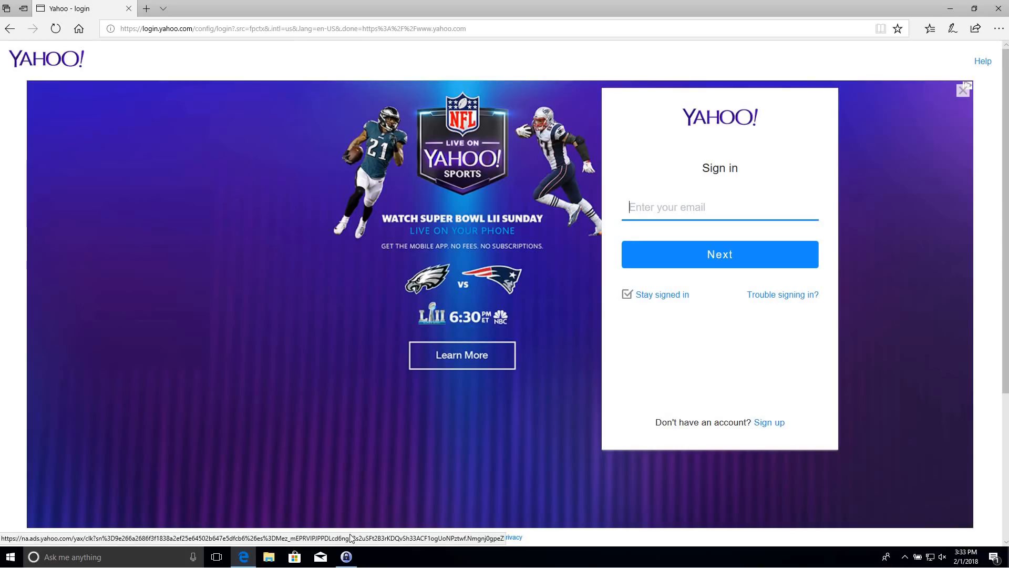
left_click(347, 557)
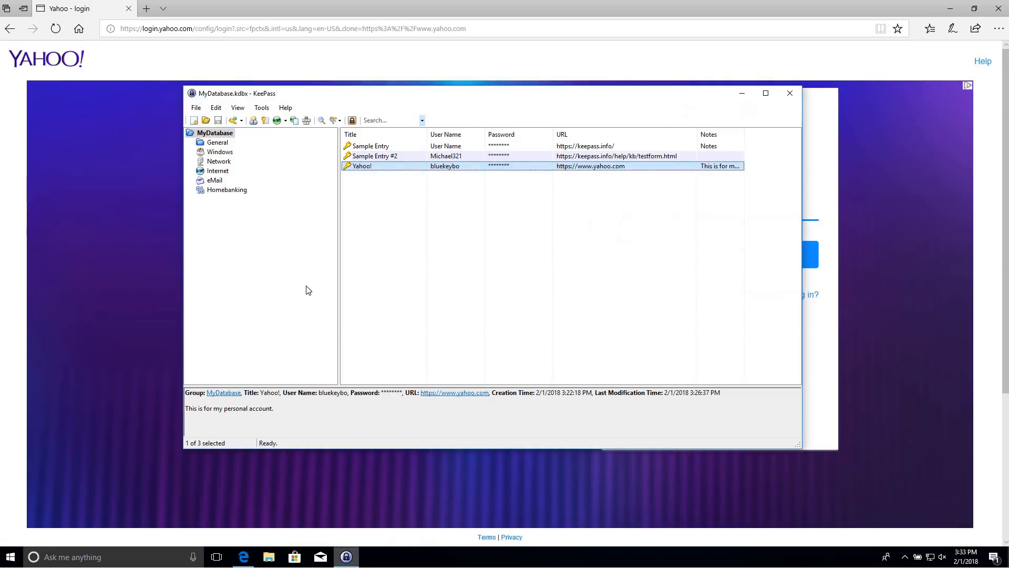
right_click(366, 172)
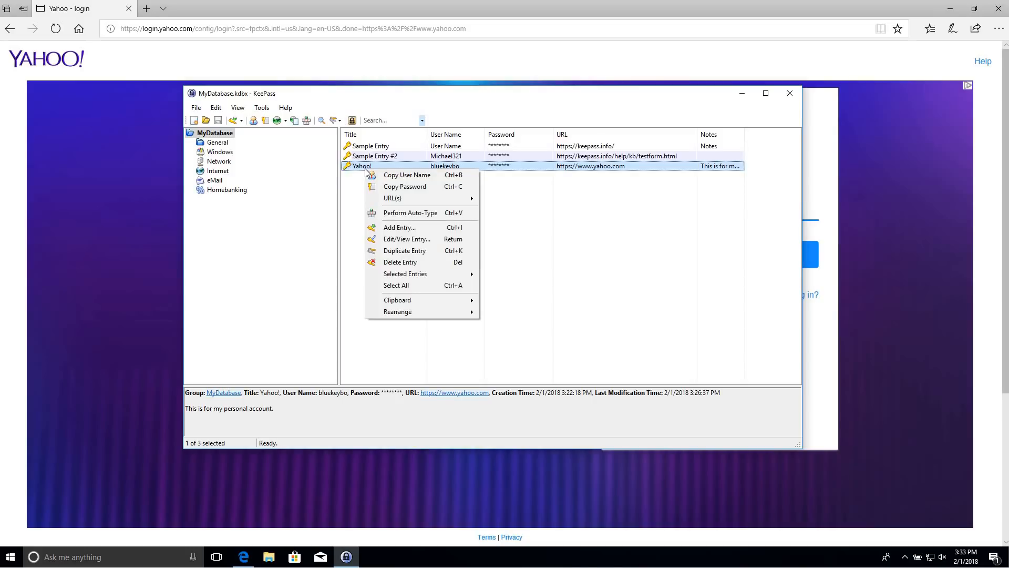
left_click(400, 175)
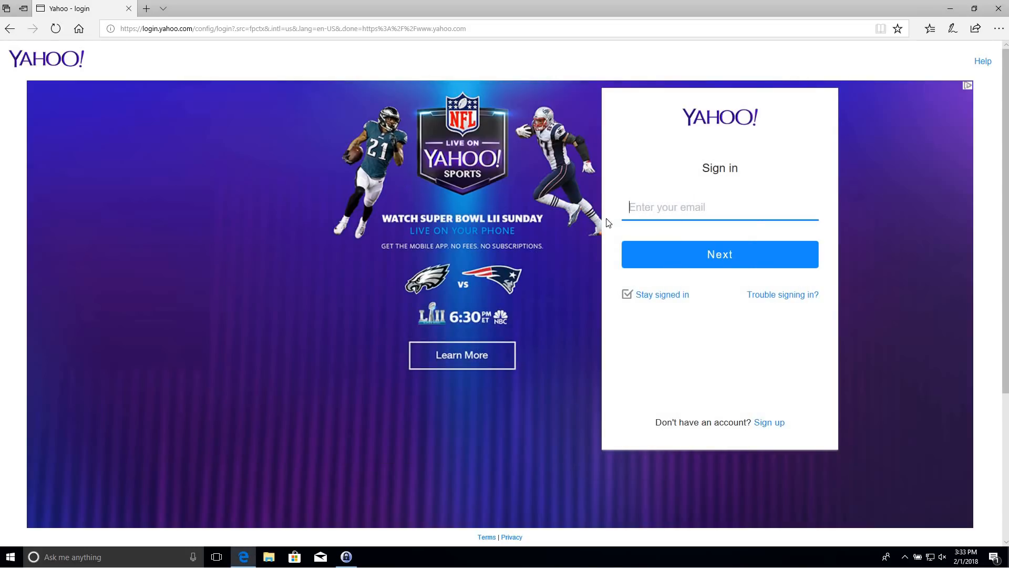
right_click(648, 210)
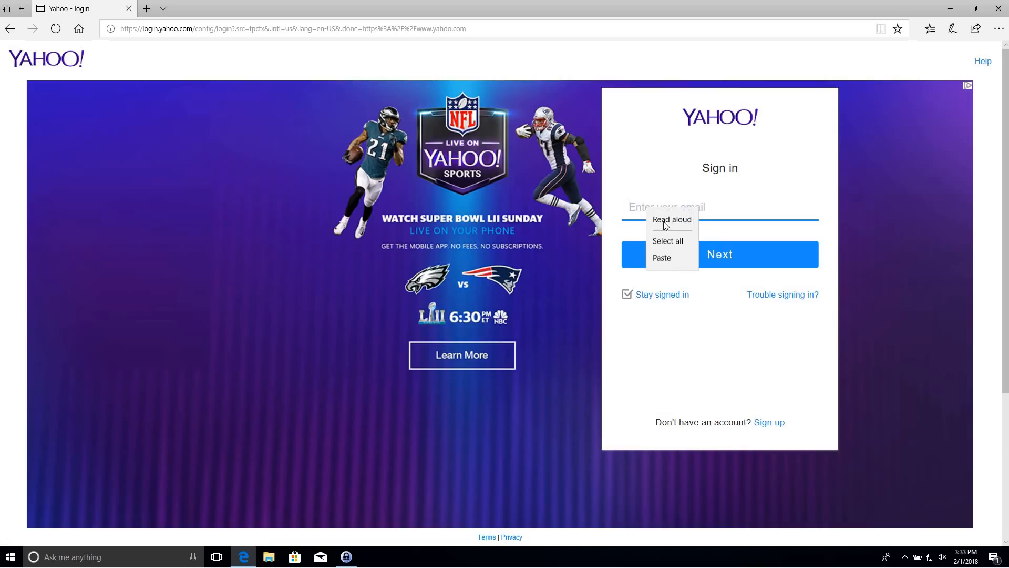
left_click(667, 259)
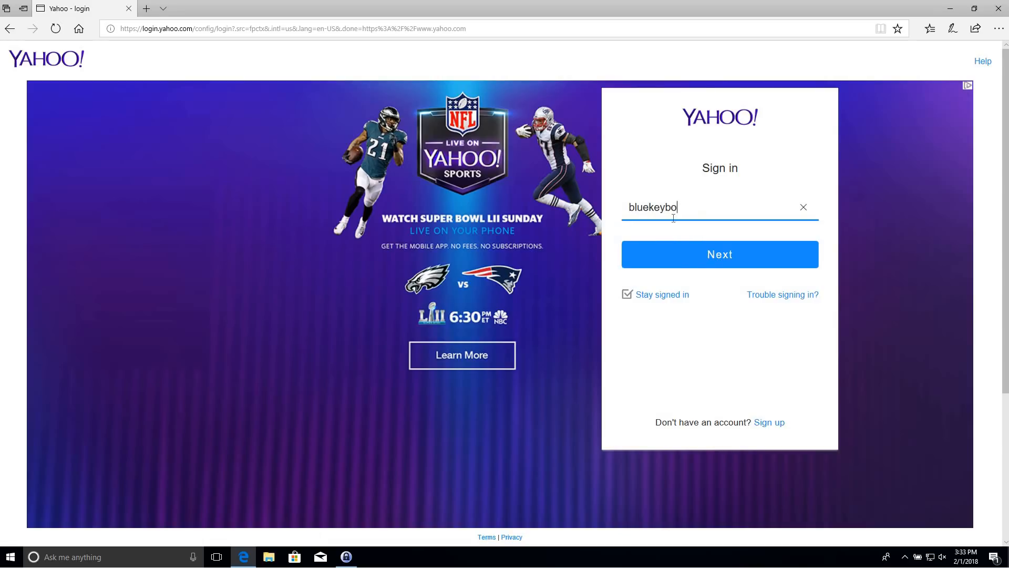
left_click(678, 257)
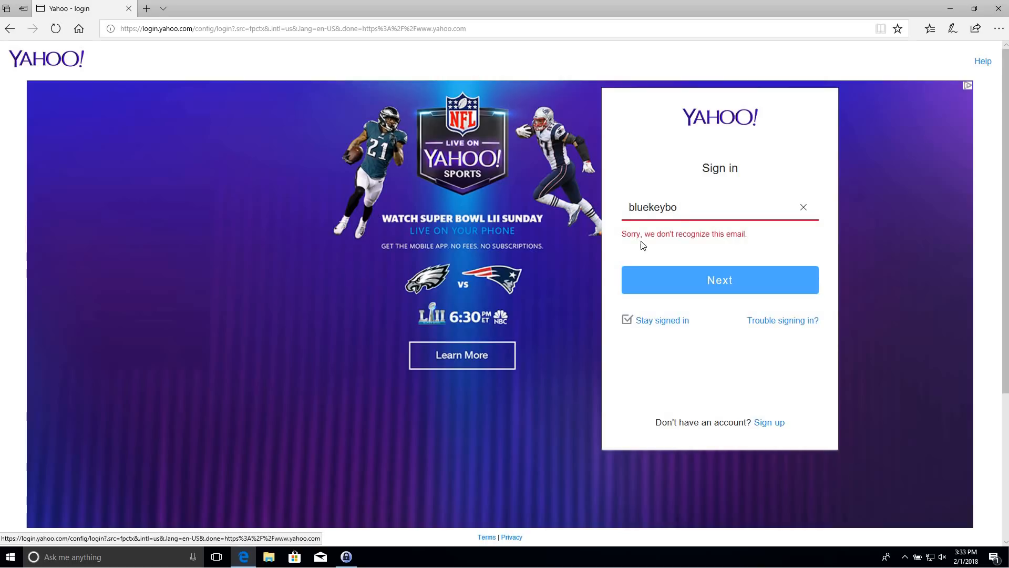
key("ctrl+a")
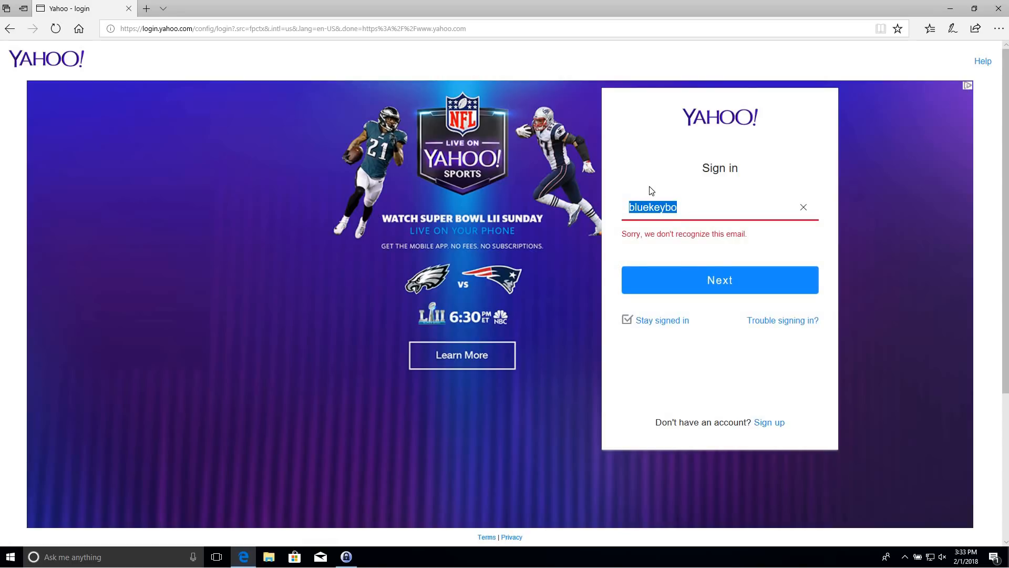
left_click(163, 30)
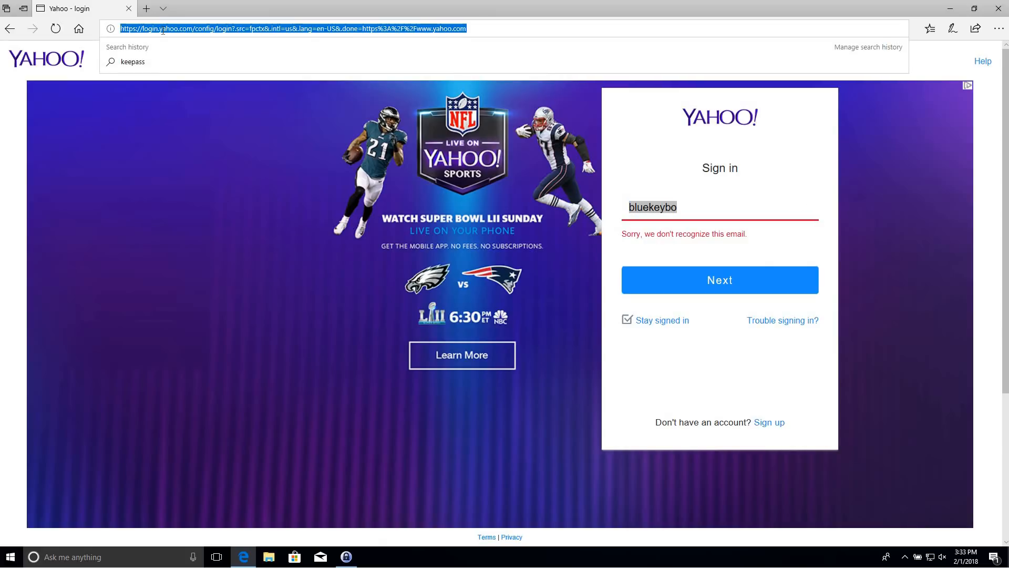
Go to facebook.com and focus its login email and password fields
type("facebook.com")
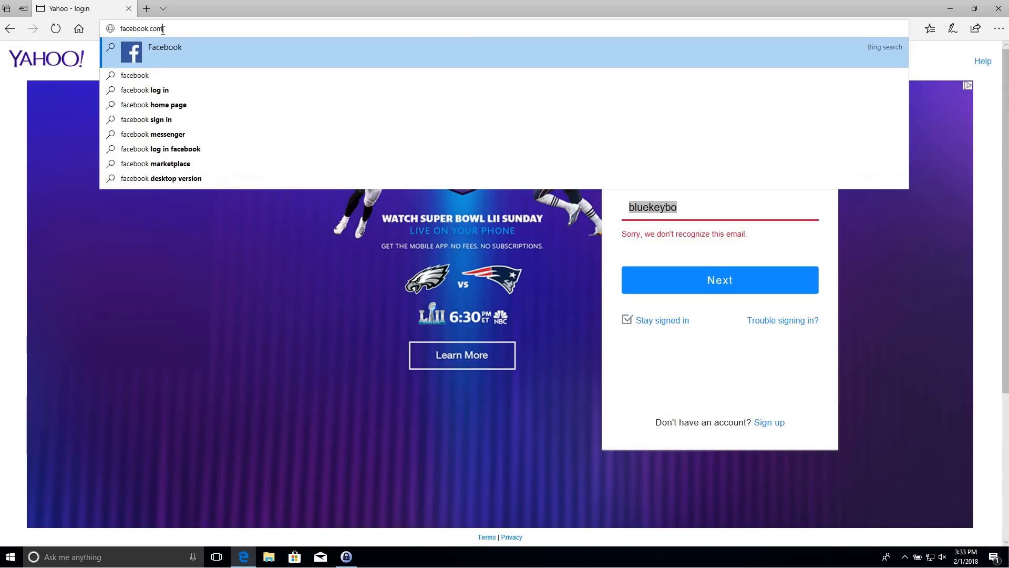
key("Return")
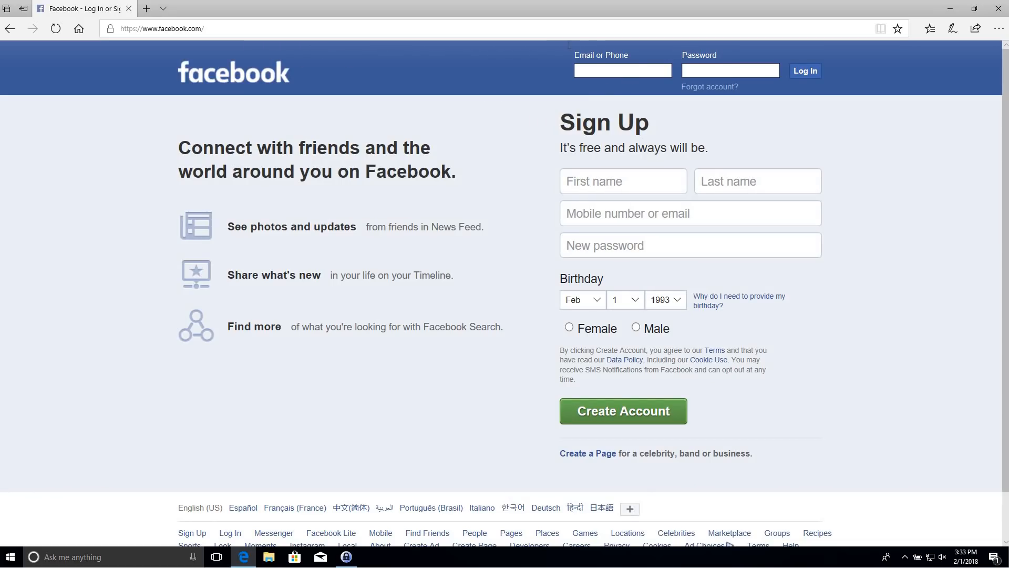
left_click(634, 72)
left_click(346, 557)
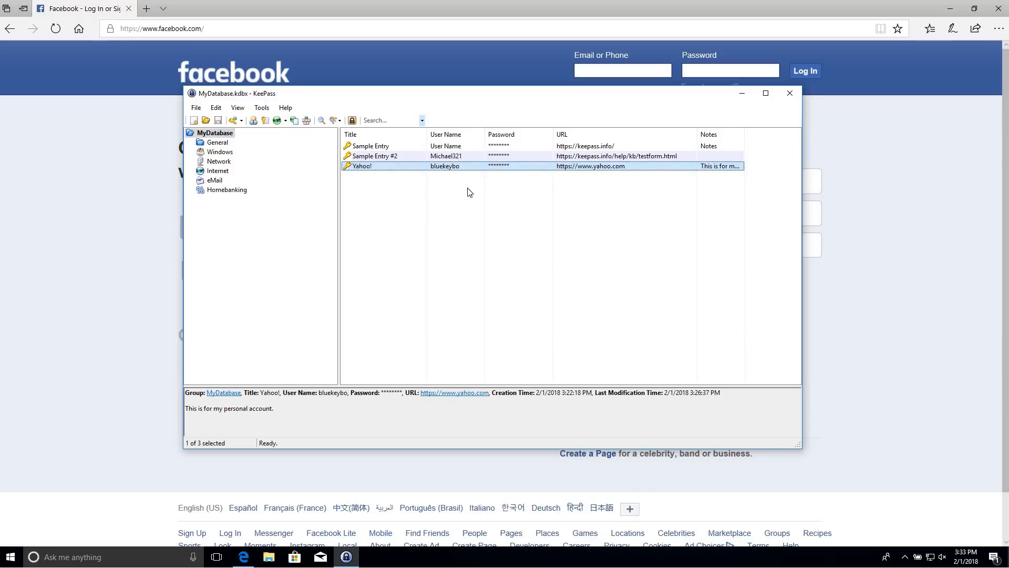
left_click(742, 93)
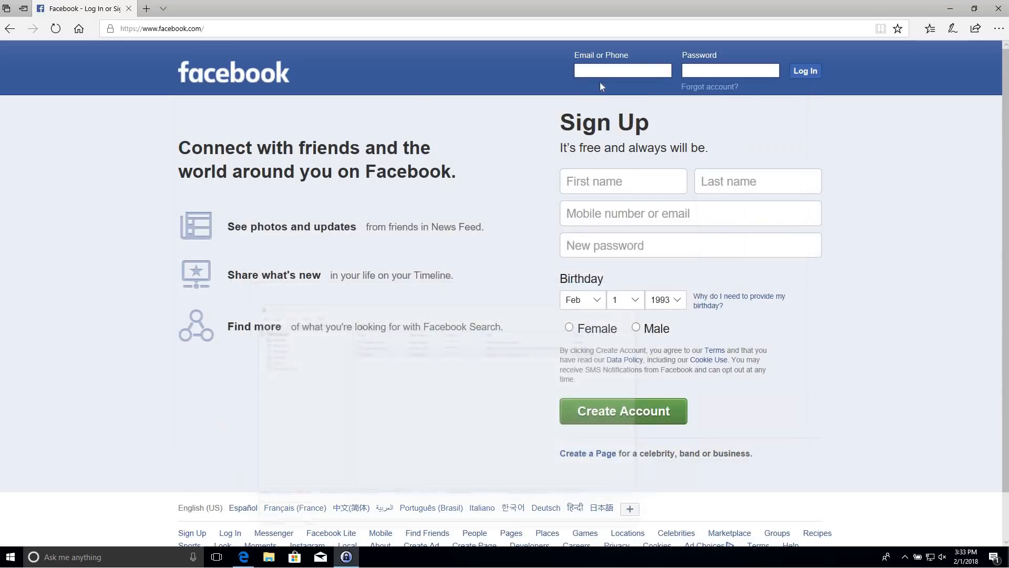
left_click(709, 73)
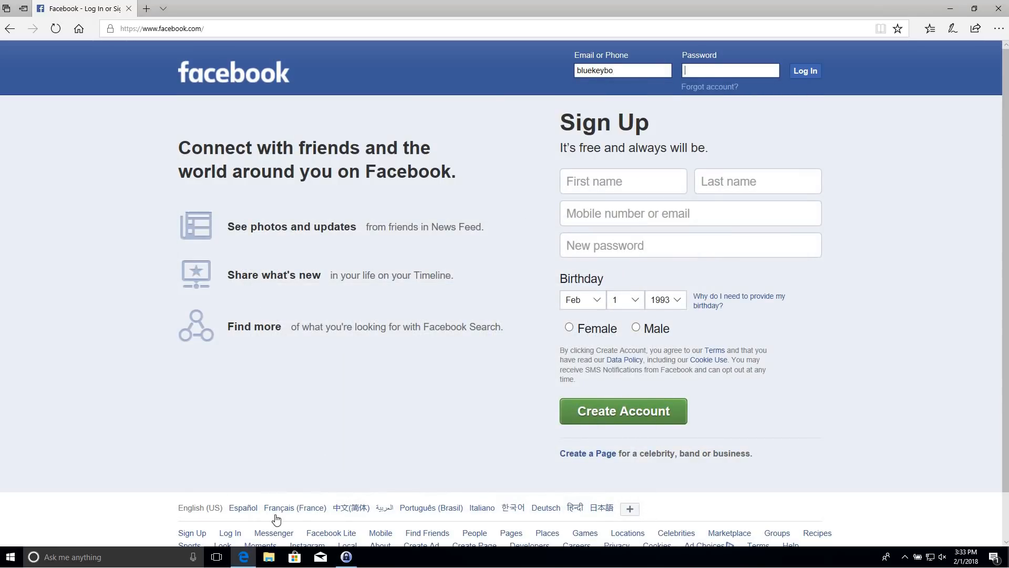
Copy the Yahoo! entry's password from KeePass, paste it into Facebook's password box and log in
left_click(346, 556)
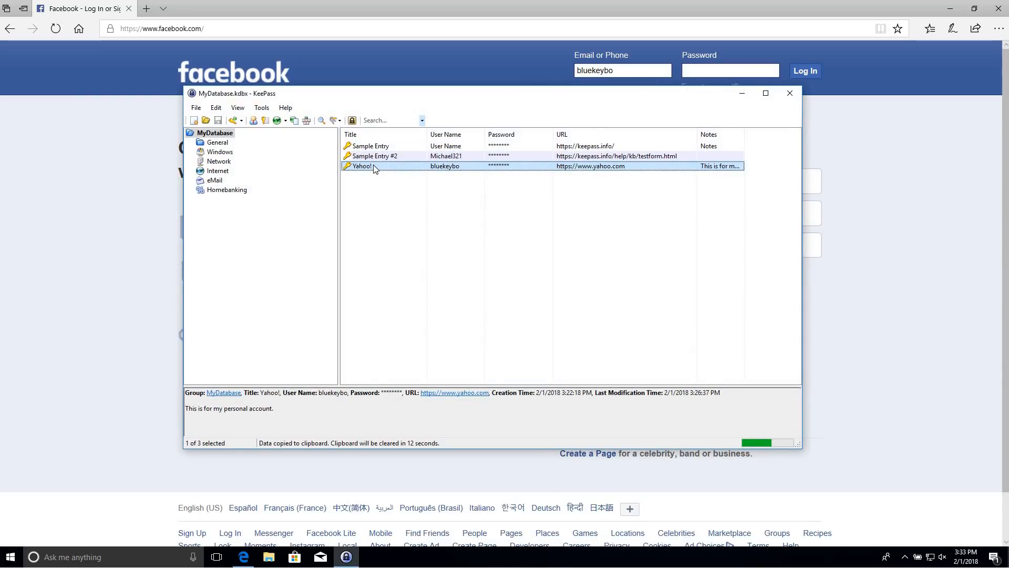
right_click(375, 167)
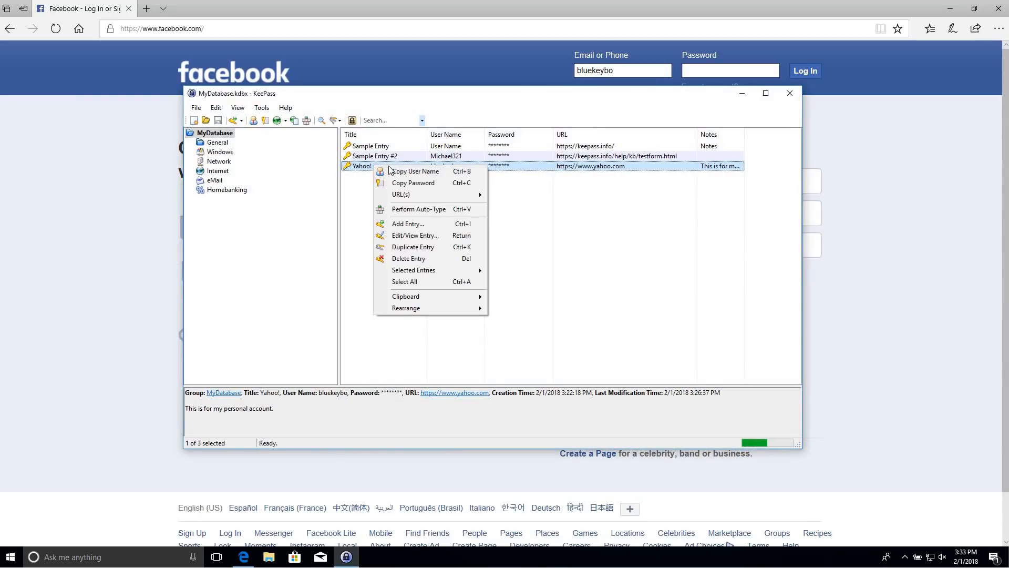
left_click(422, 182)
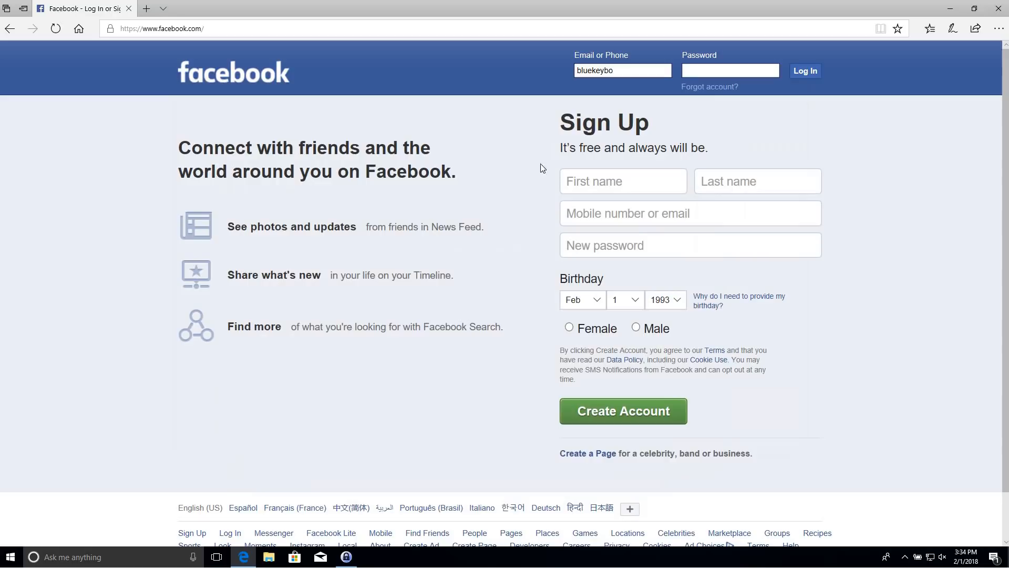
left_click(724, 72)
key("ctrl+v")
left_click(808, 71)
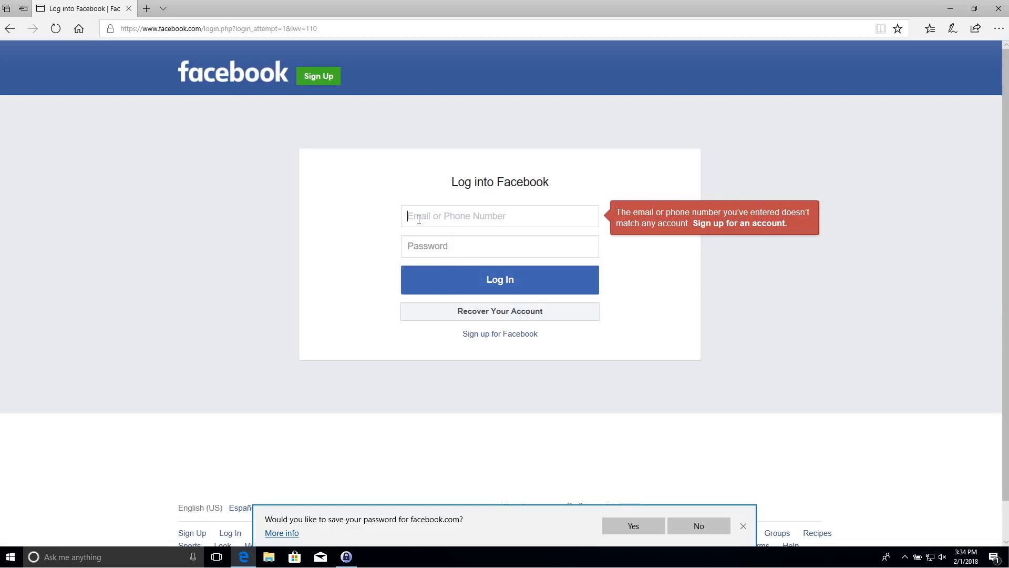
left_click(345, 556)
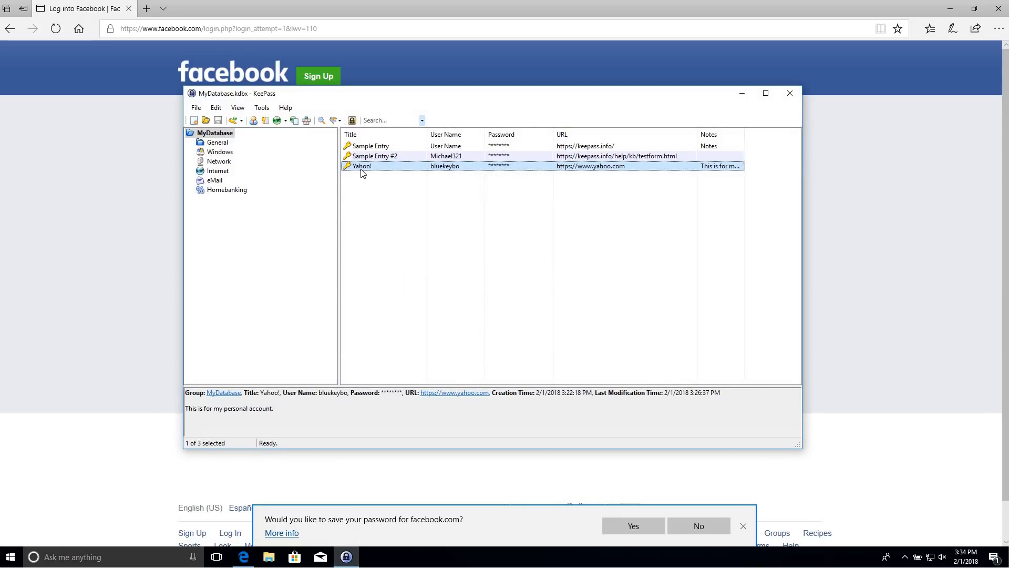
right_click(363, 172)
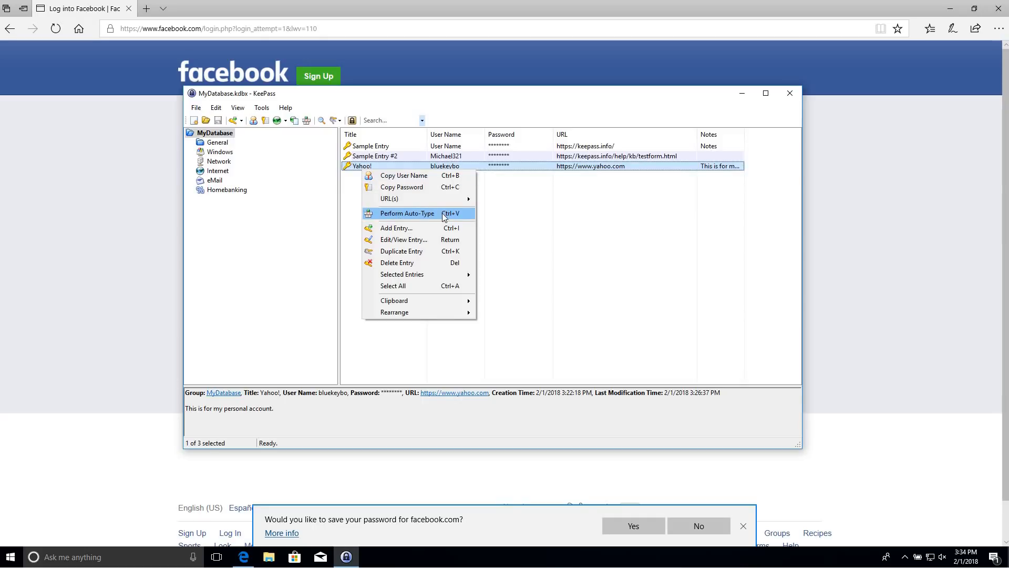
left_click(592, 230)
left_click(391, 171)
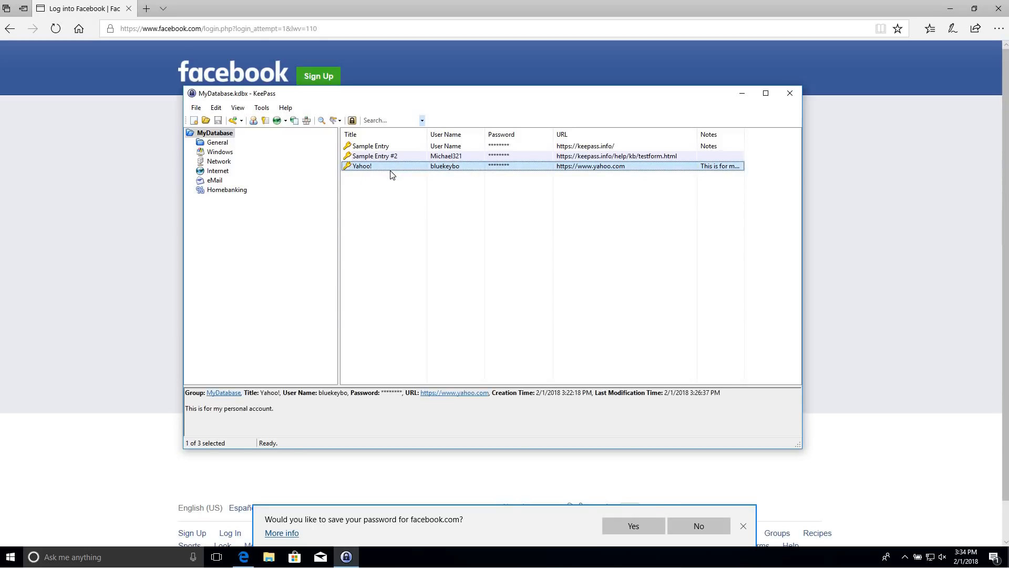
left_click(94, 225)
left_click(455, 225)
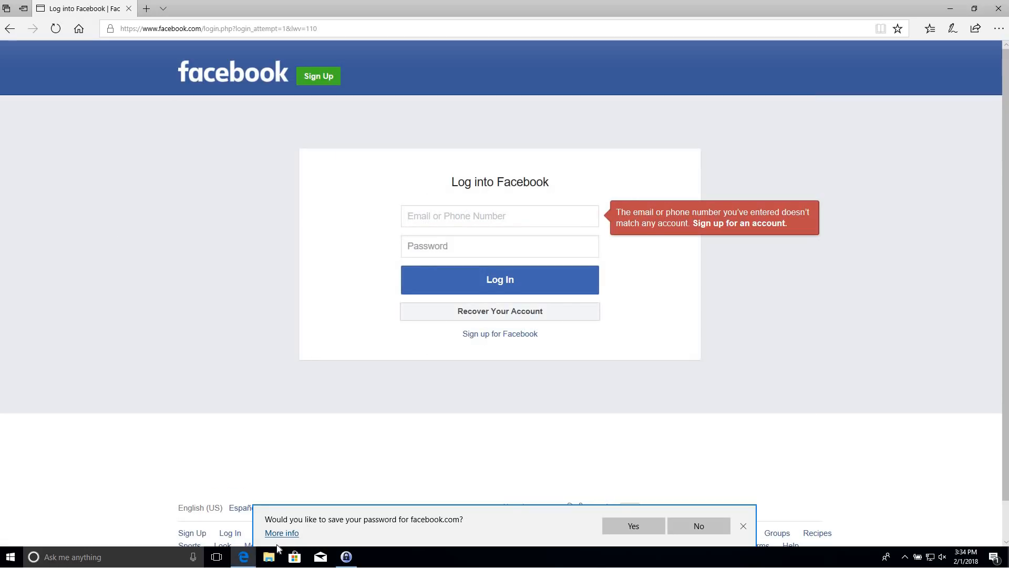
left_click(345, 556)
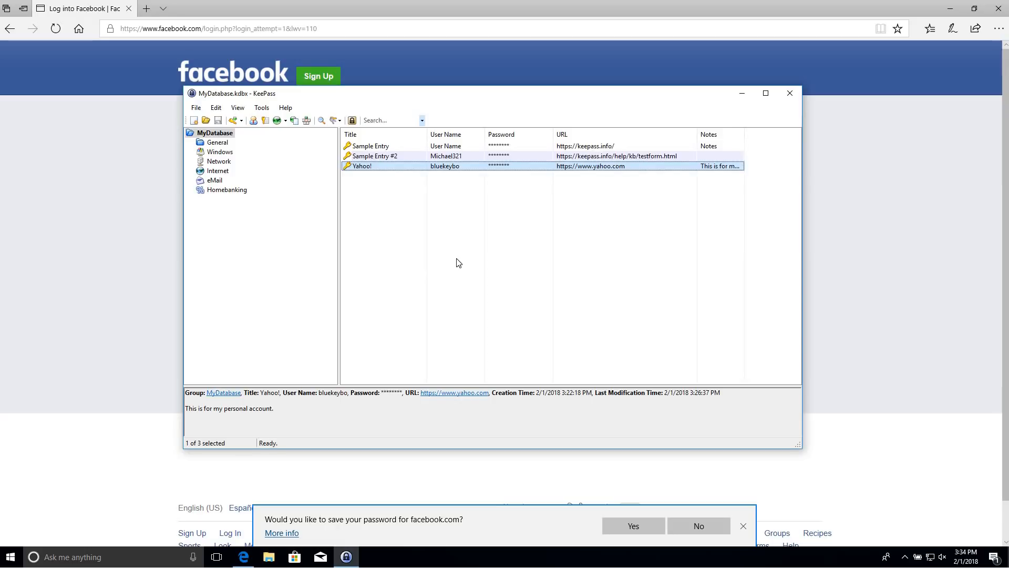
key("ctrl+v")
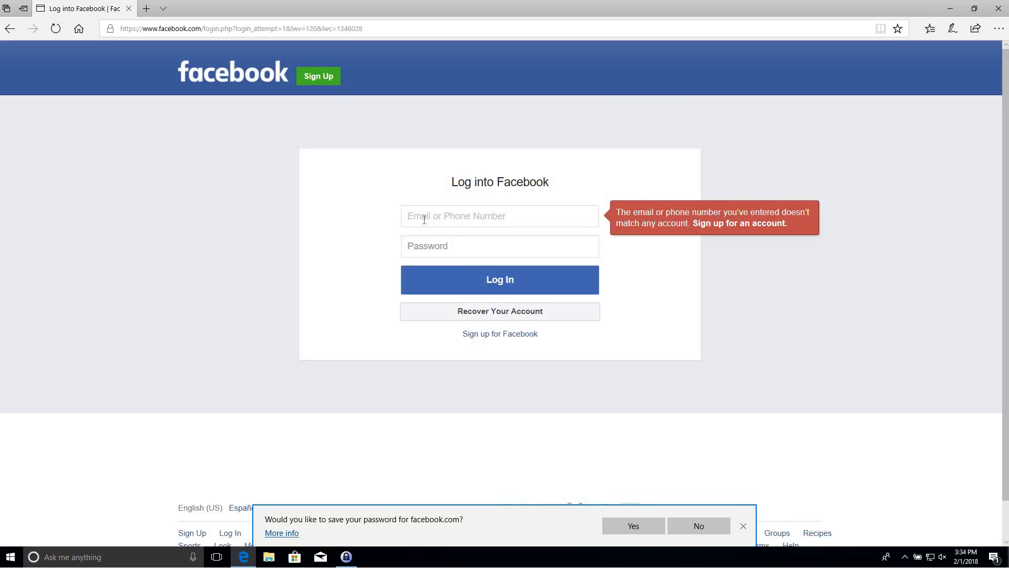
left_click(345, 556)
Review the Yahoo! entry's Auto-Type settings, auto-type the login into Facebook again, and close Edge
right_click(369, 168)
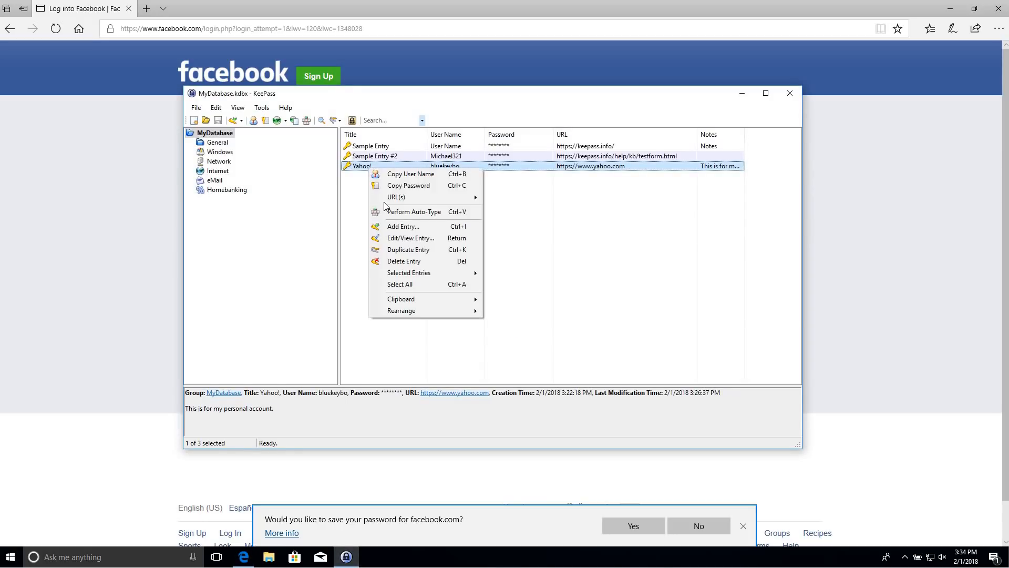
left_click(410, 238)
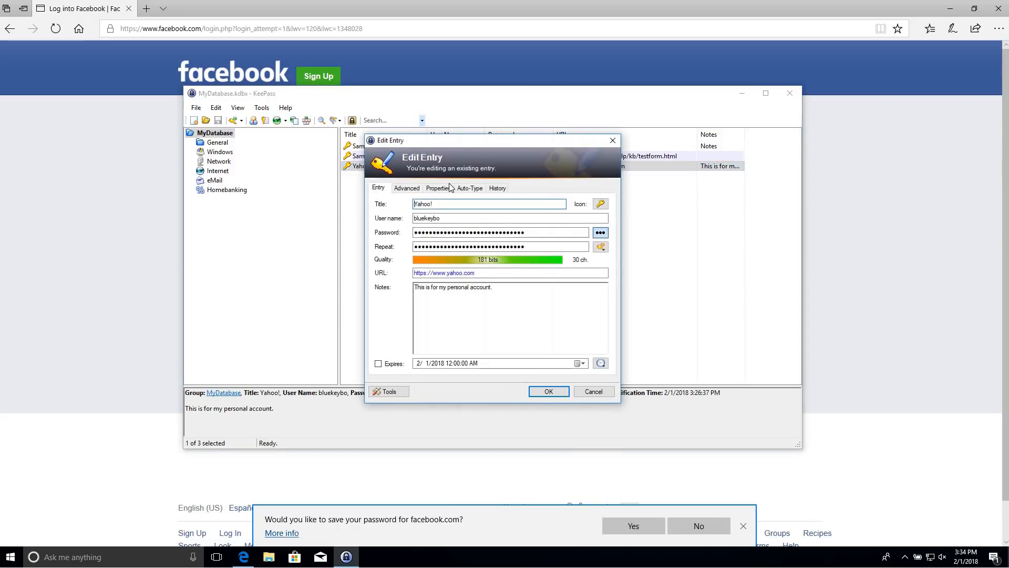
left_click(450, 188)
left_click(459, 188)
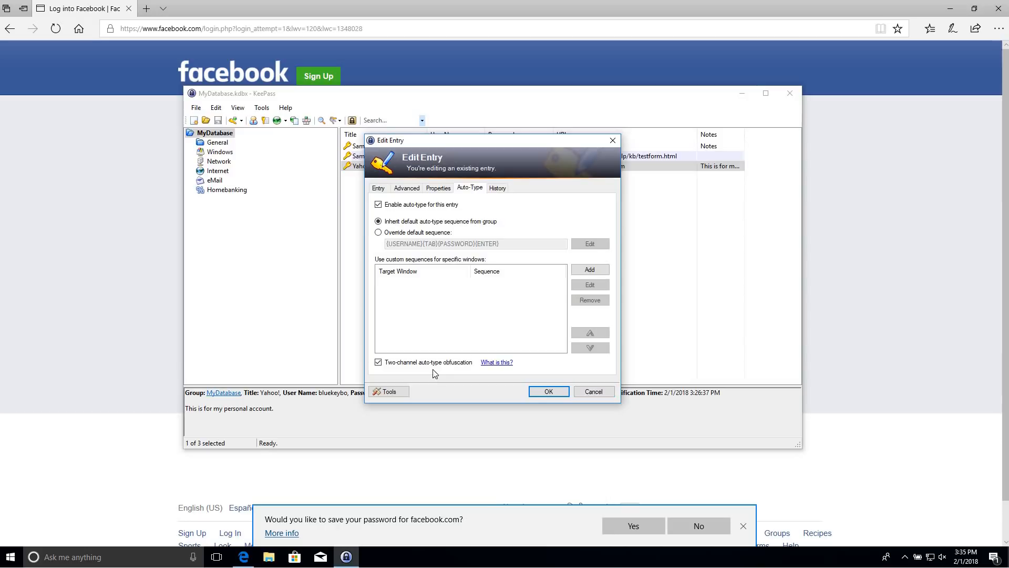
left_click(547, 391)
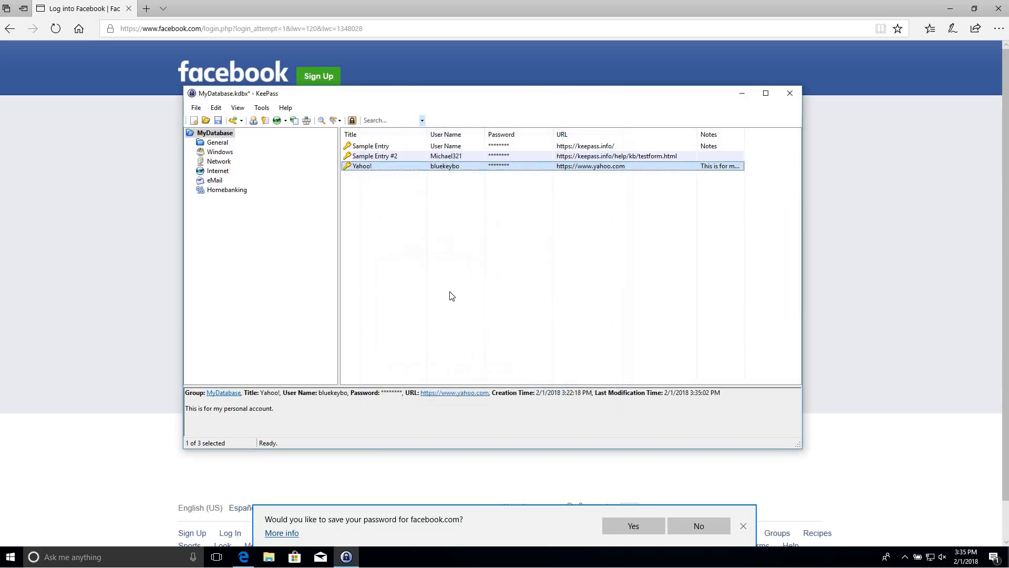
key("ctrl+v")
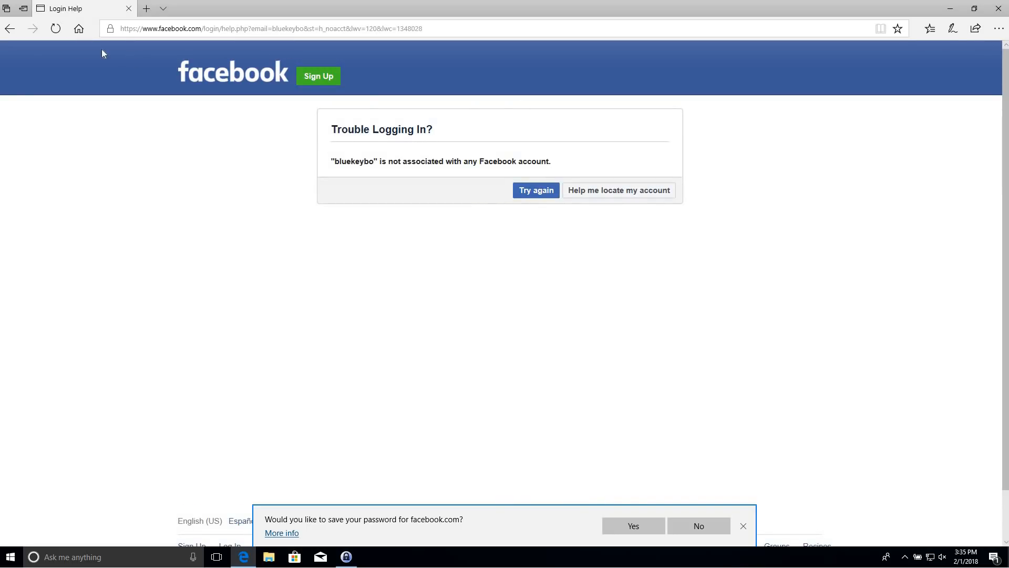
left_click(998, 10)
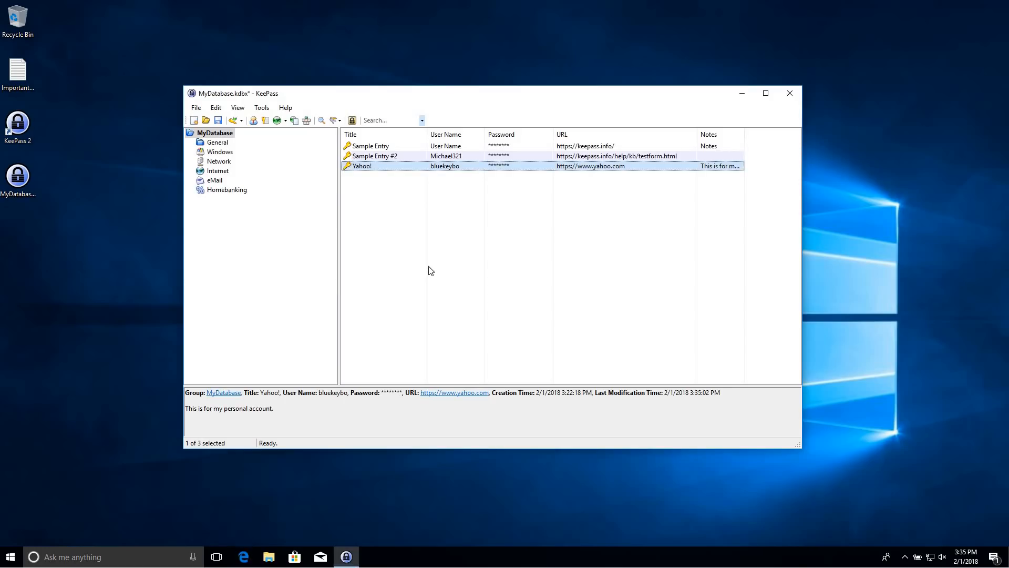
Move Sample Entry and Sample Entry #2 to the Recycle Bin
left_click(428, 262)
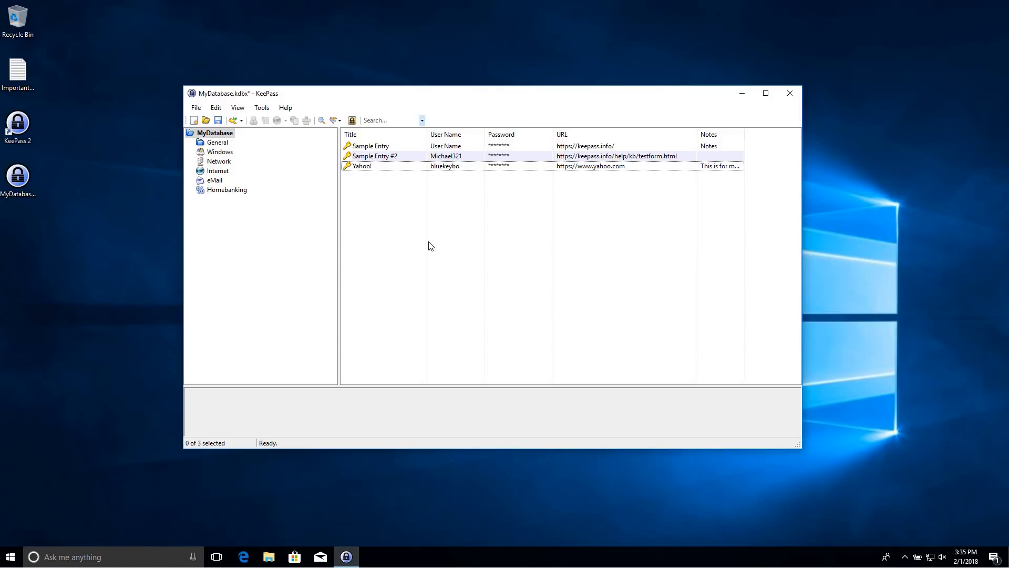
left_click(373, 149)
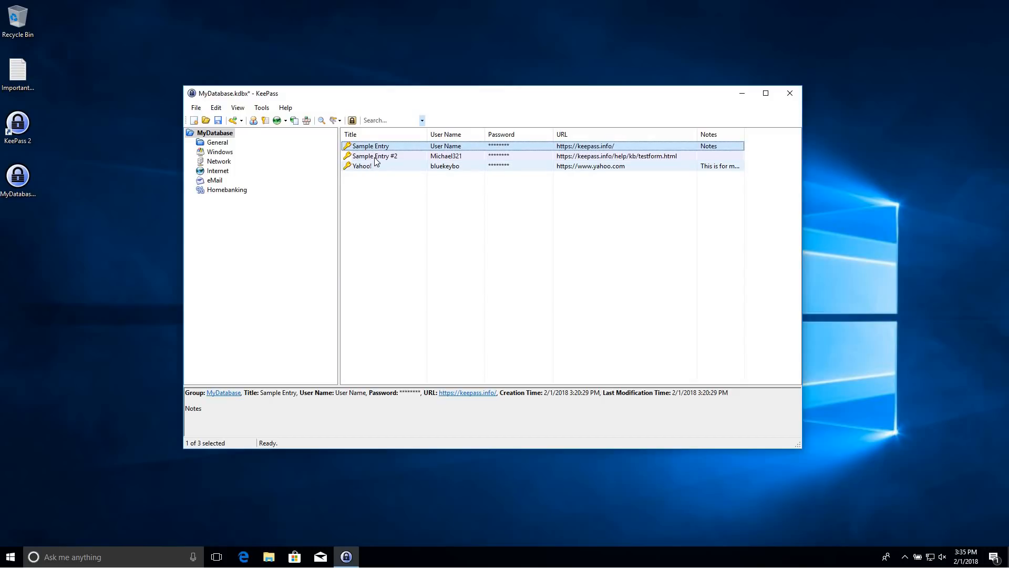
left_click(376, 157, "shift")
key("Delete")
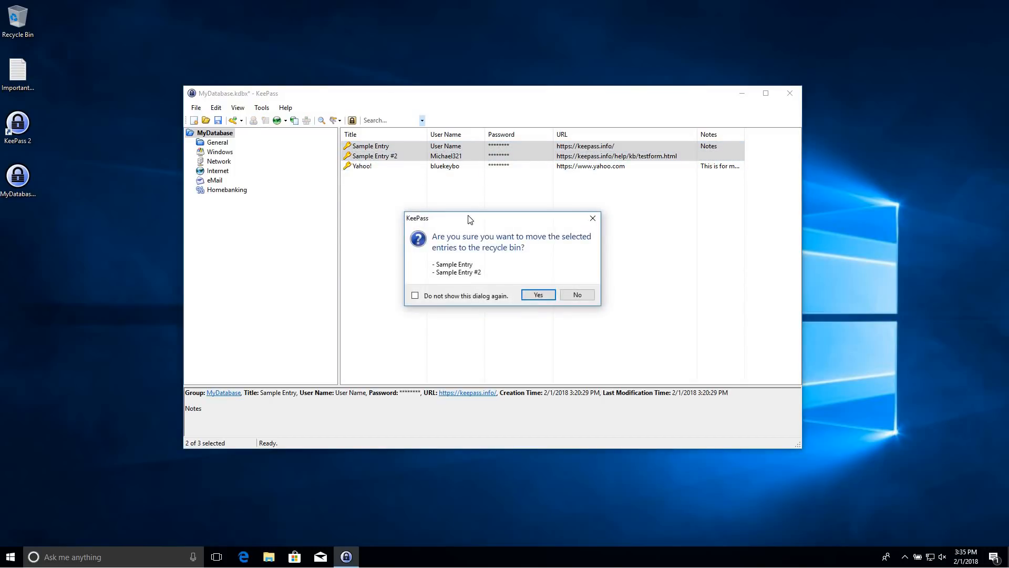
left_click(538, 295)
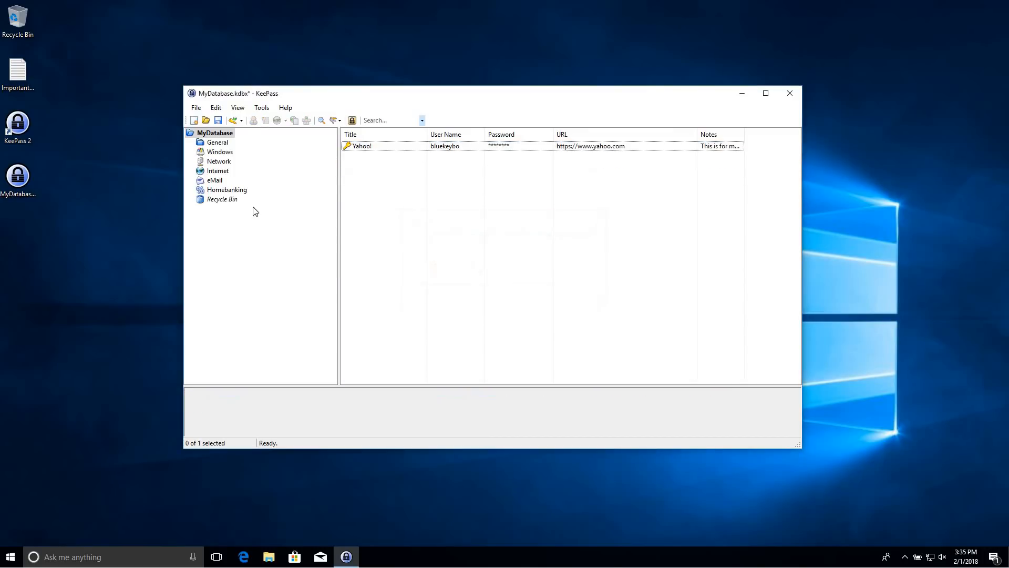
Permanently delete both sample entries from the Recycle Bin and return to MyDatabase
left_click(236, 201)
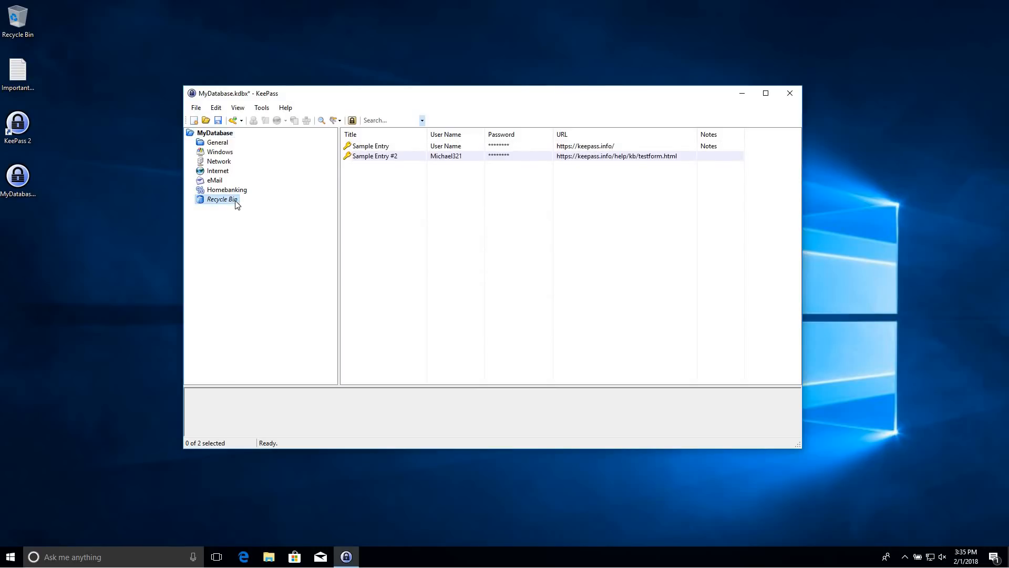
left_click(371, 147)
left_click(394, 156, "shift")
key("Delete")
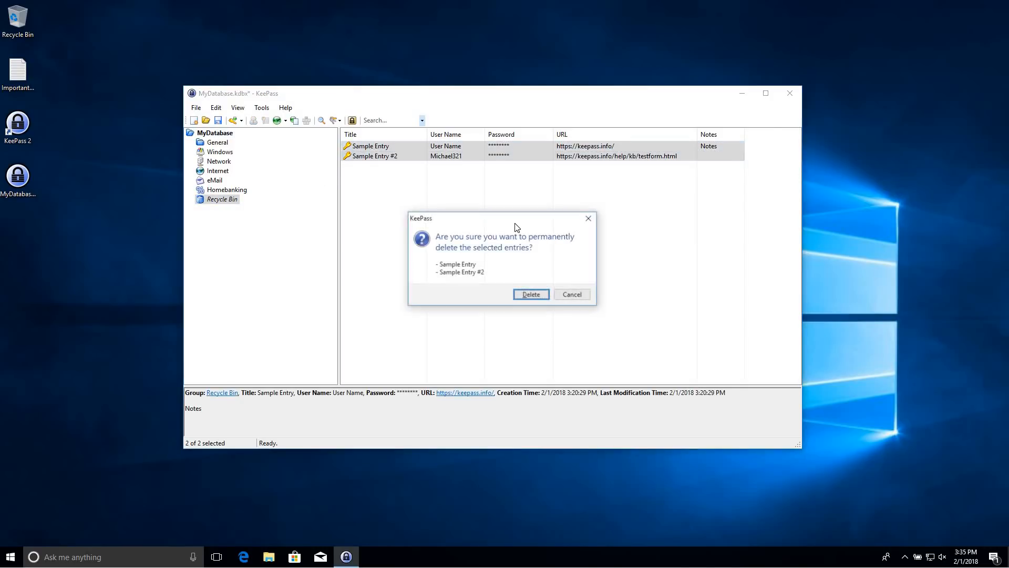
left_click(526, 294)
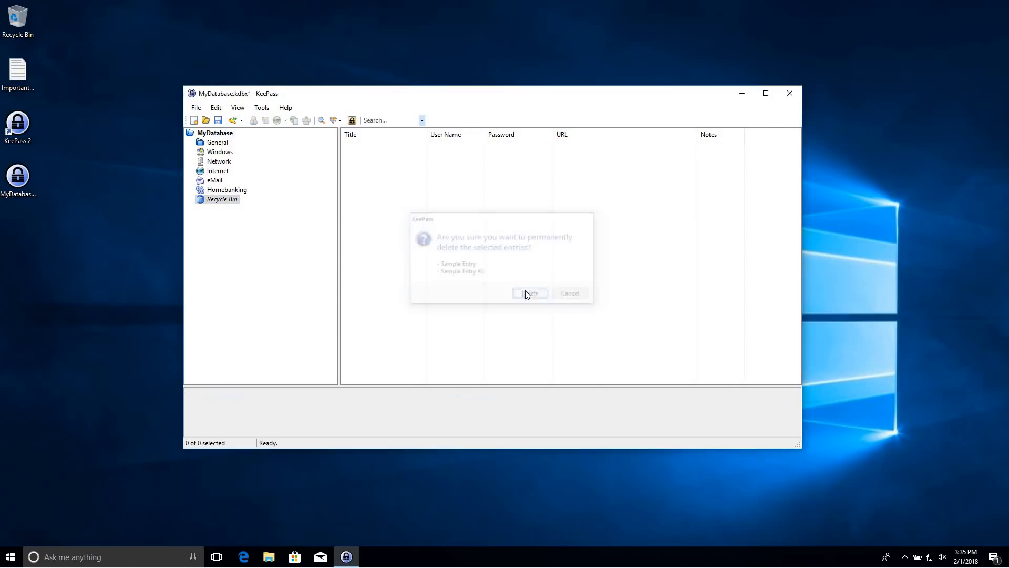
left_click(26, 24)
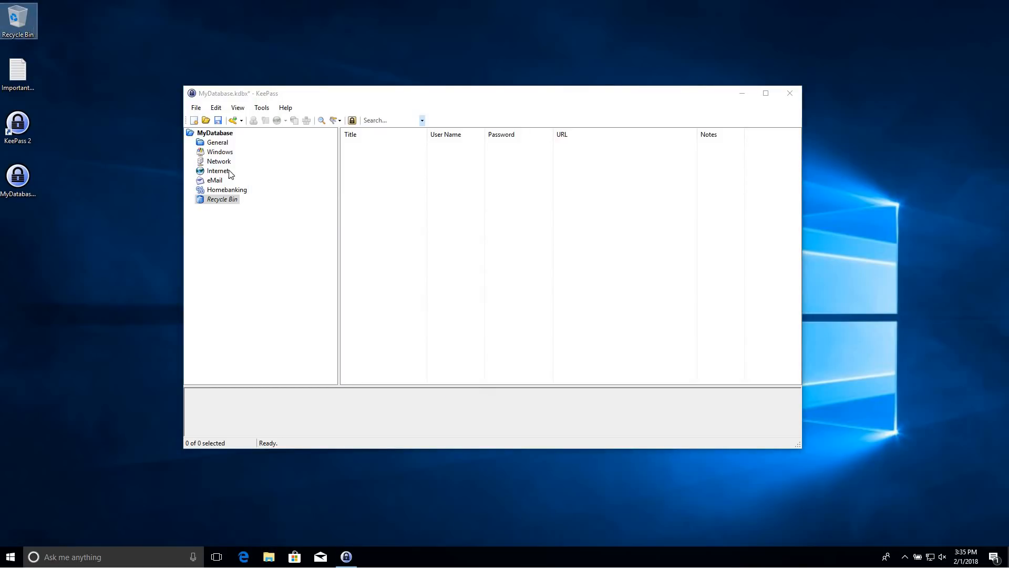
left_click(226, 145)
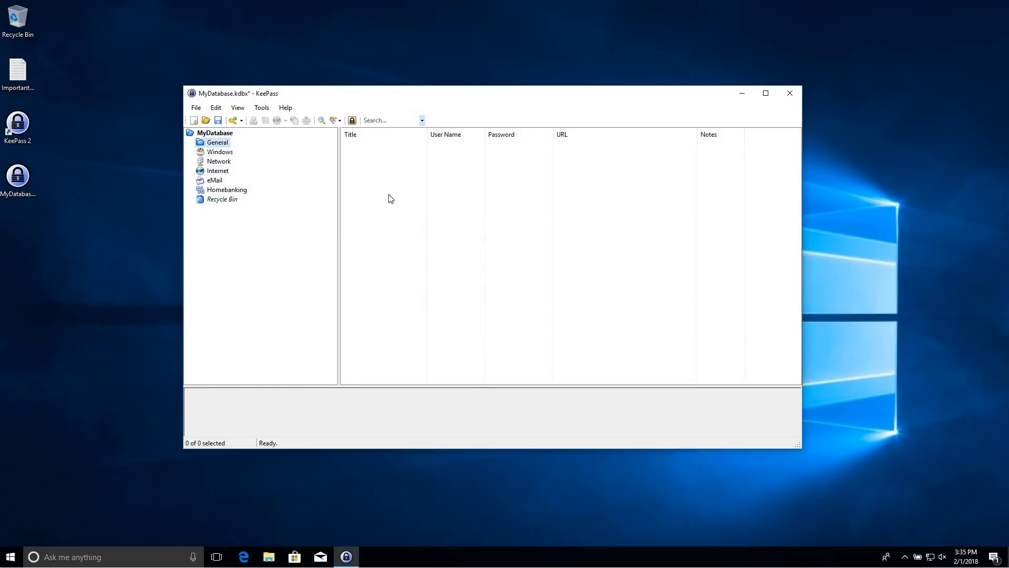
left_click(220, 134)
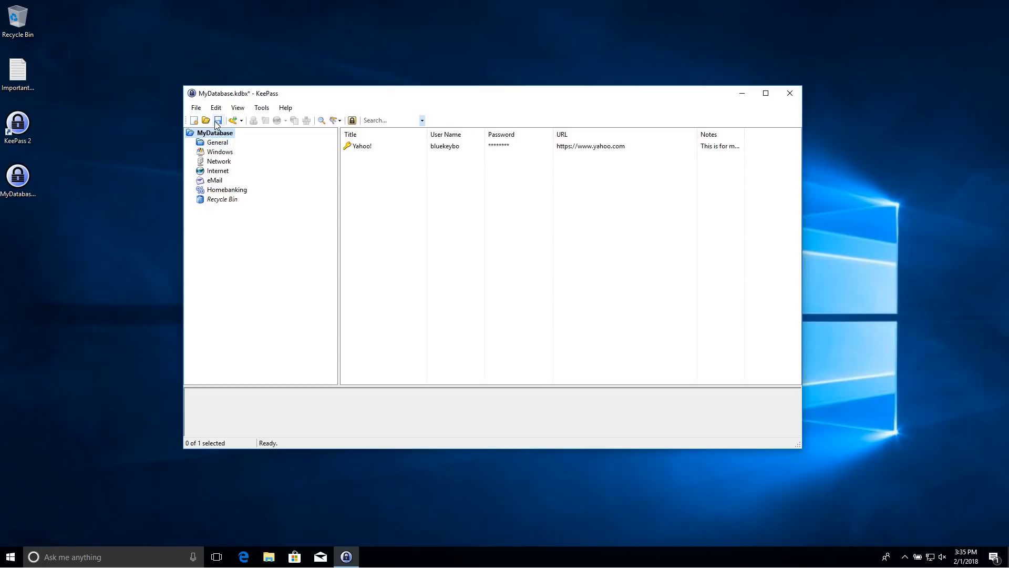
Add a new entry titled Facebook, append _account to the prefilled user name, and toggle password visibility
left_click(233, 121)
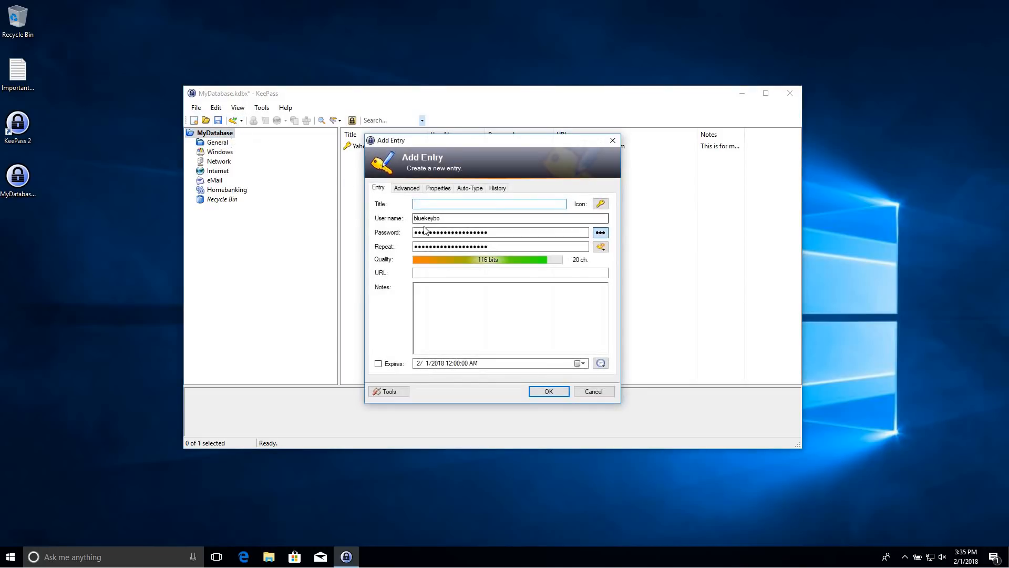
type("Fa")
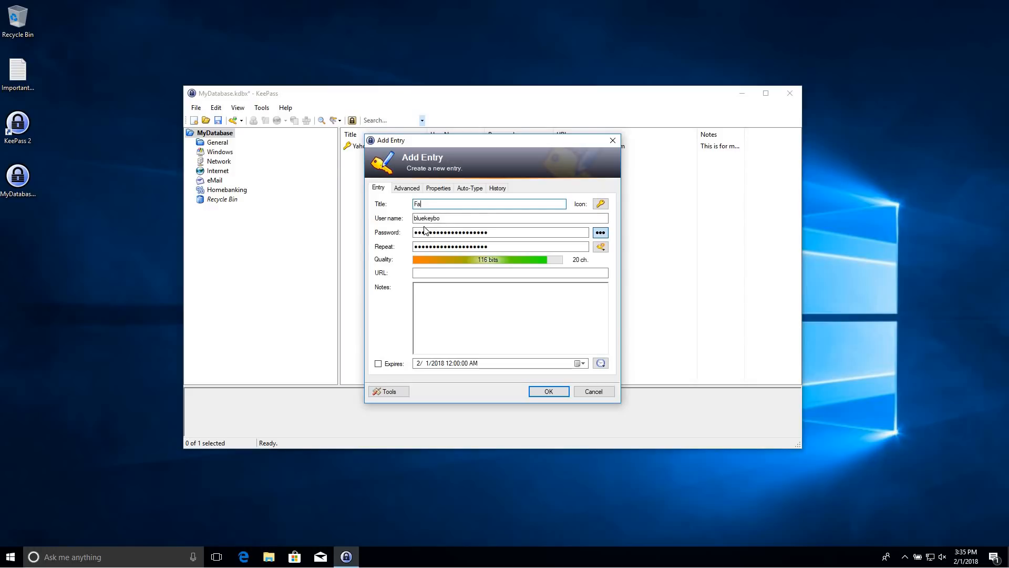
type("cebook")
key("Tab")
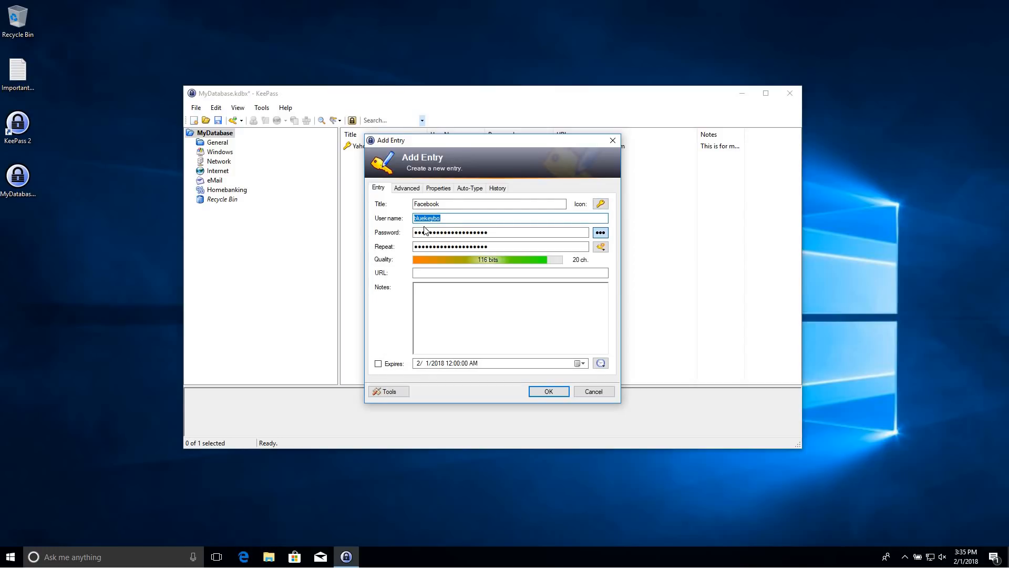
key("Right")
type("_account")
key("Tab")
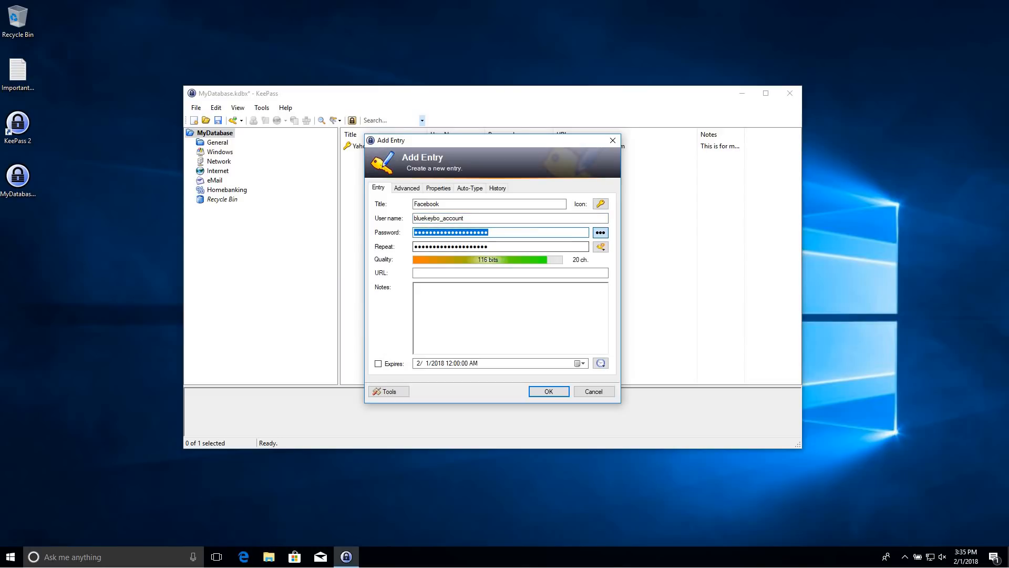
left_click(602, 233)
left_click(603, 233)
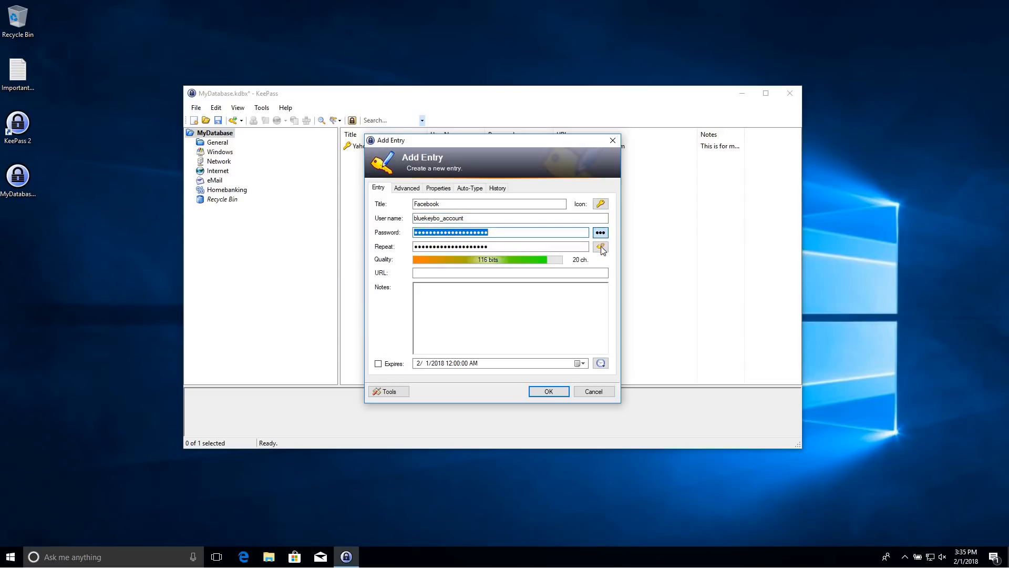
left_click(601, 246)
Generate a 30-character password with special characters, saving these settings as profile mypasswords
left_click(604, 259)
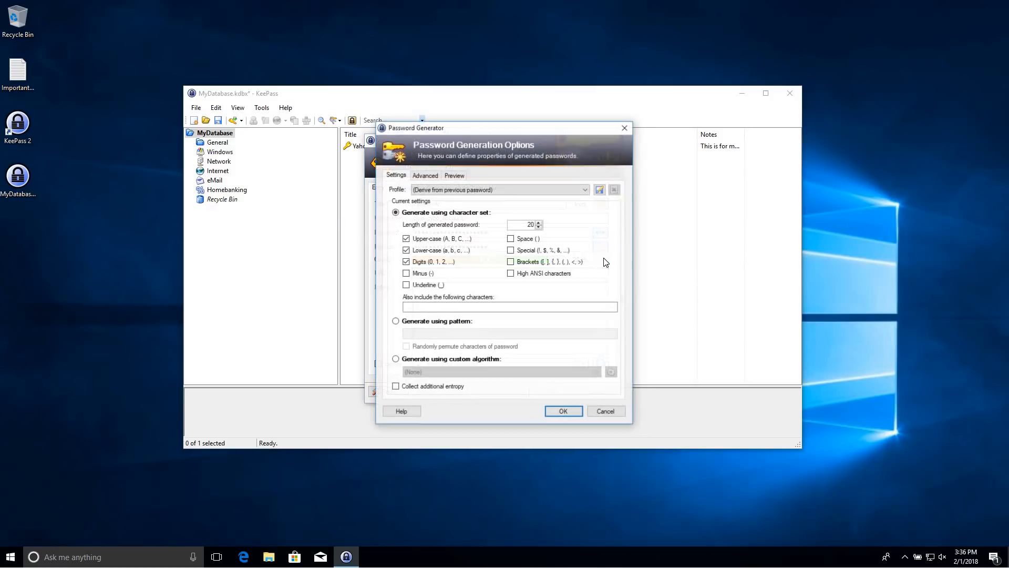
left_click(523, 254)
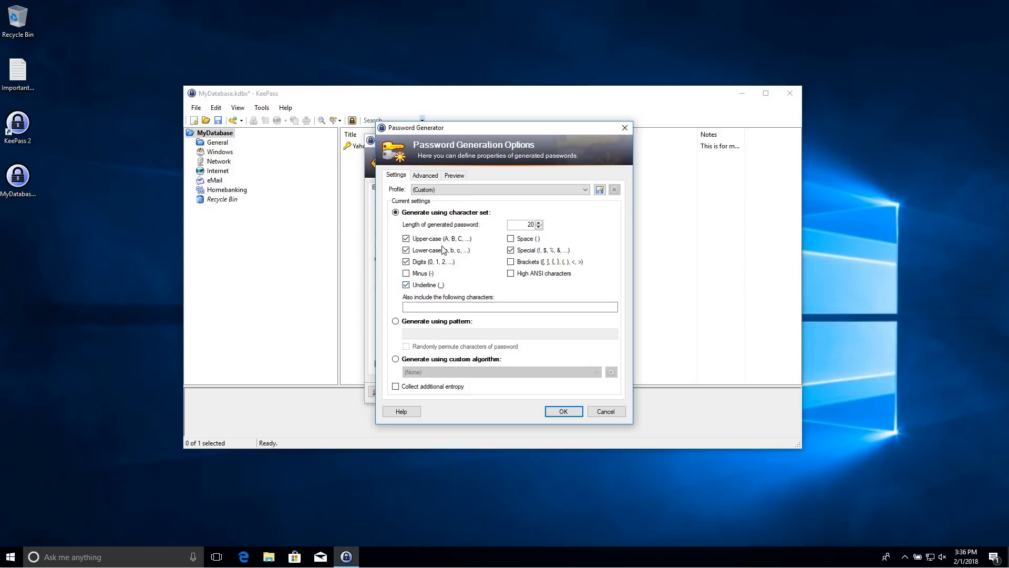
double_click(540, 224)
type("30")
left_click(600, 189)
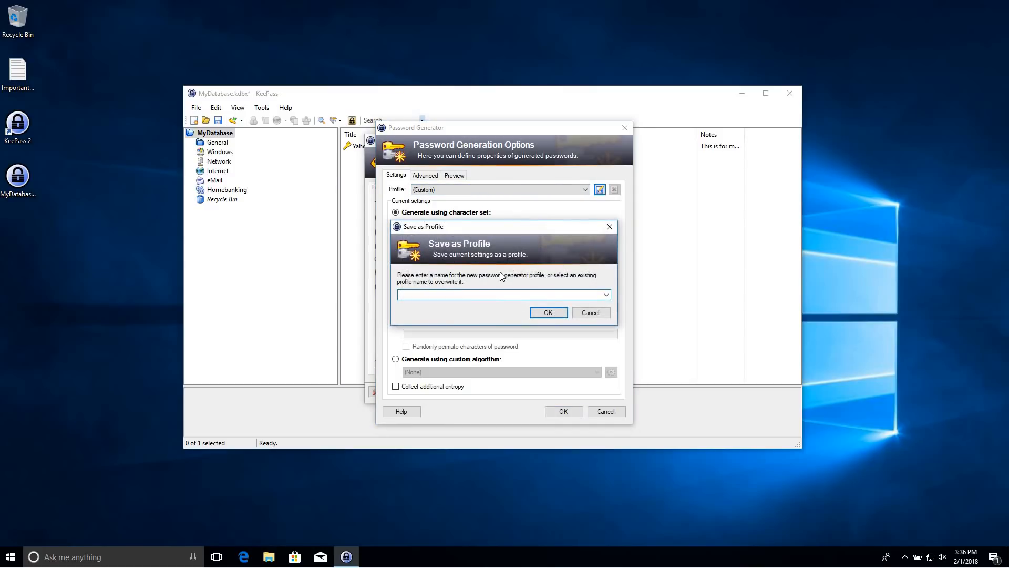
type("mypasswords")
key("Return")
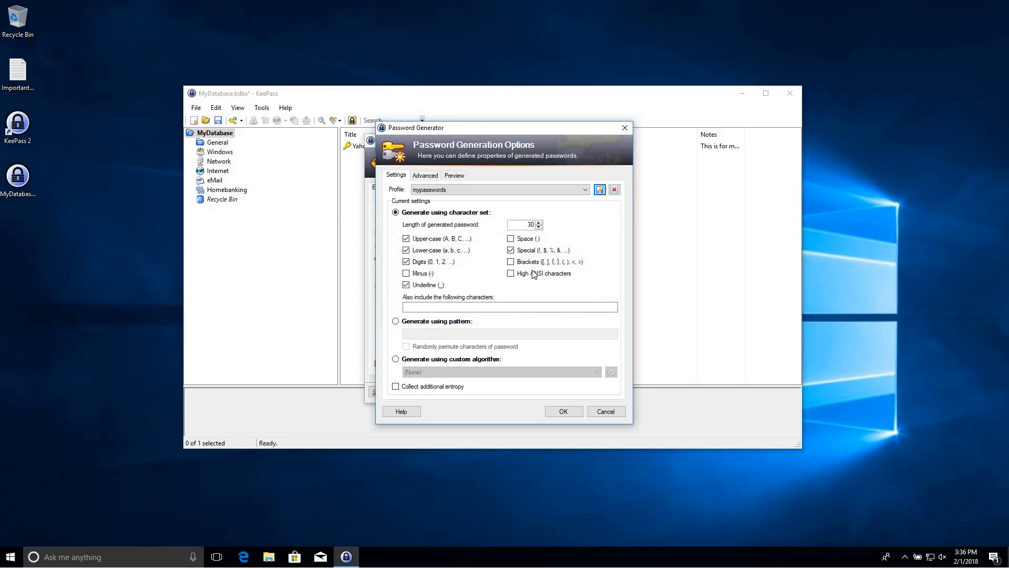
left_click(563, 412)
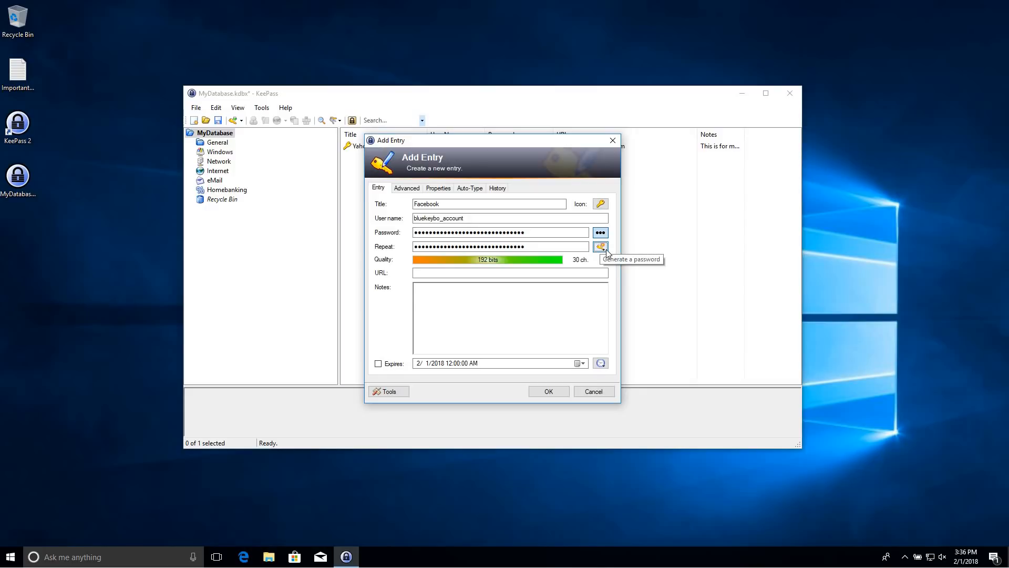
Check the generated password, set the URL to facebook.com, and save the Facebook entry
left_click(600, 233)
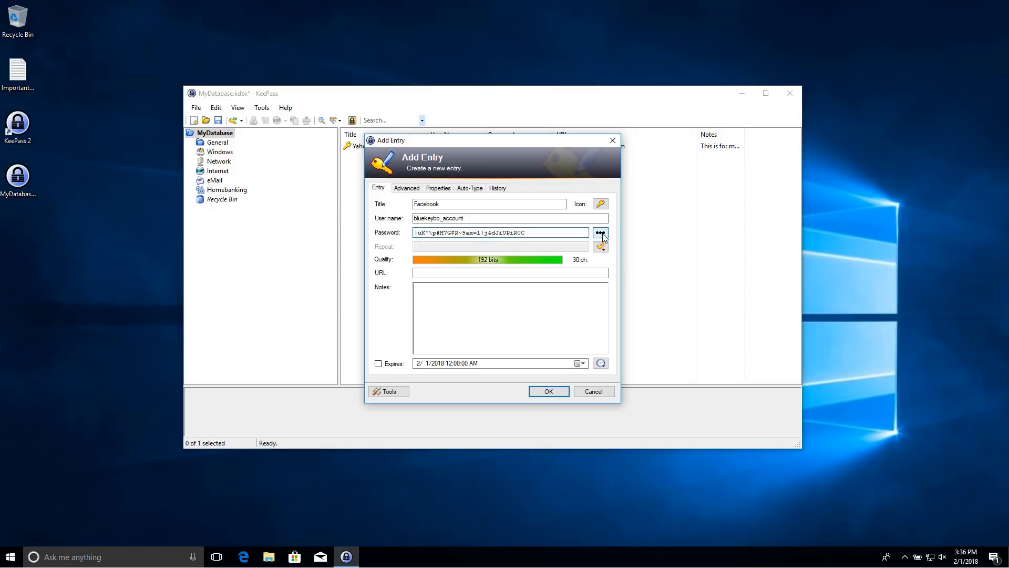
left_click(602, 235)
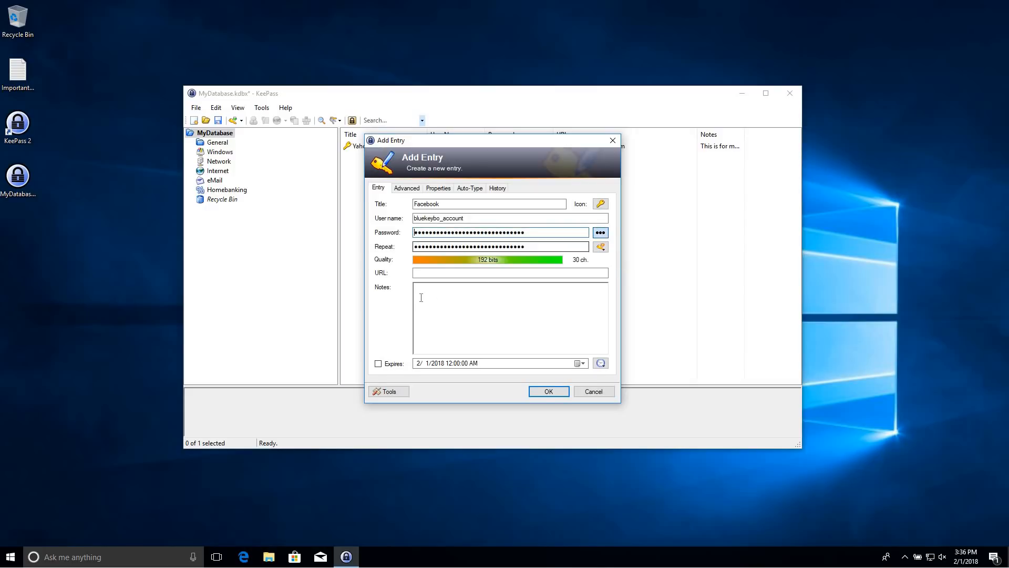
left_click(443, 273)
type("facebook.com")
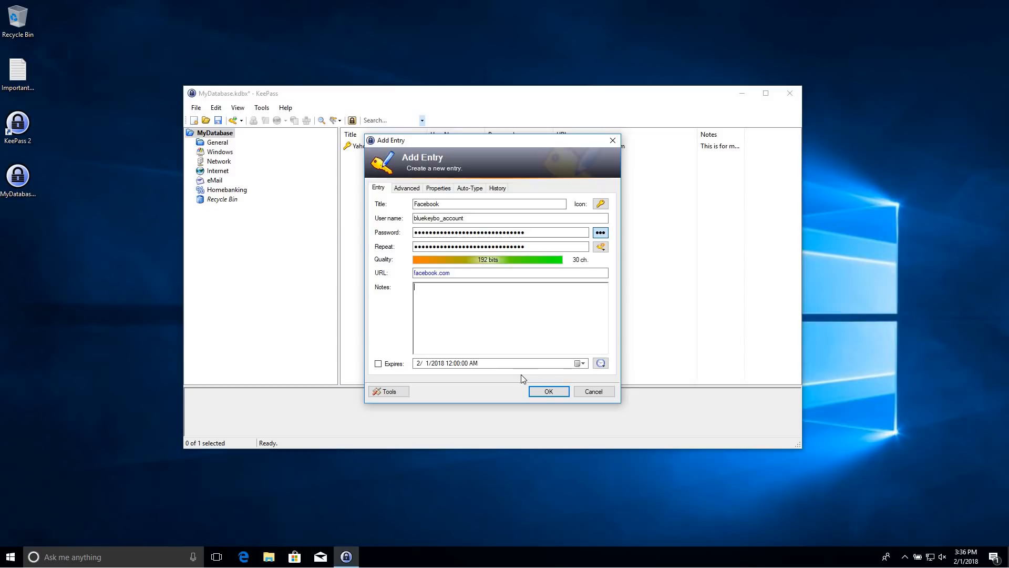
left_click(547, 392)
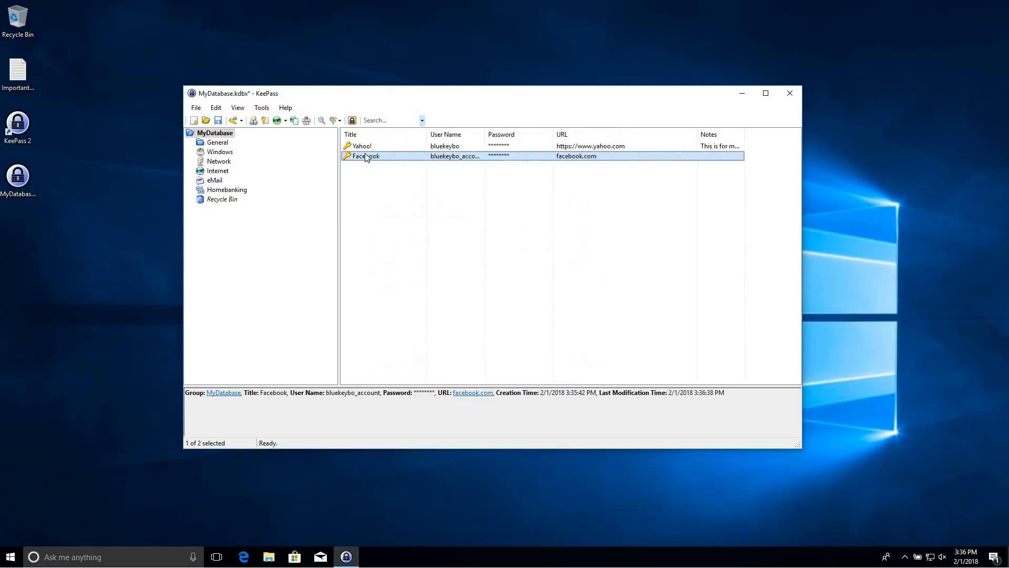
left_click(381, 120)
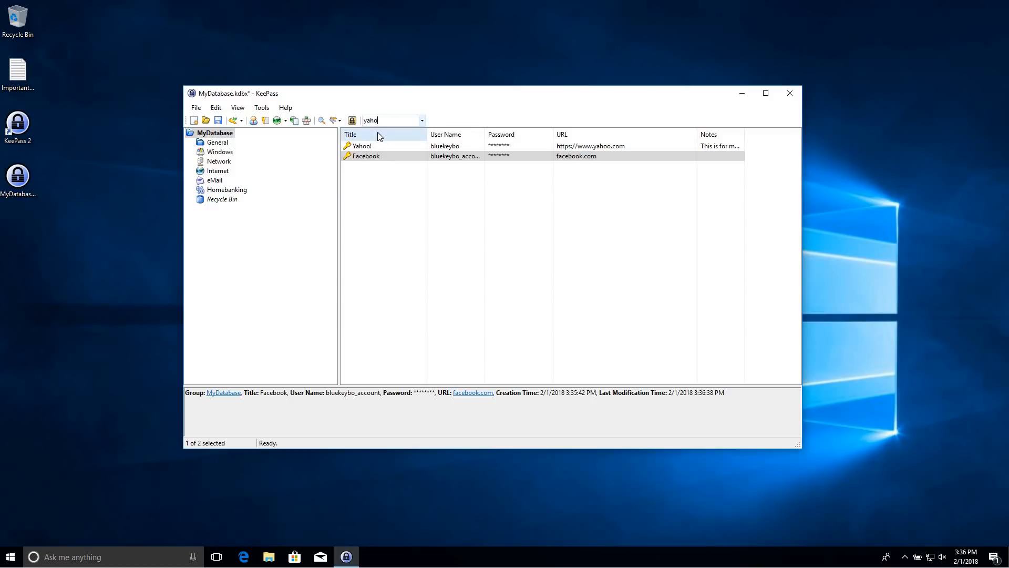
Quick-search for 'yaho' and 'fac', list all entries again, and narrow the URL column
key("Return")
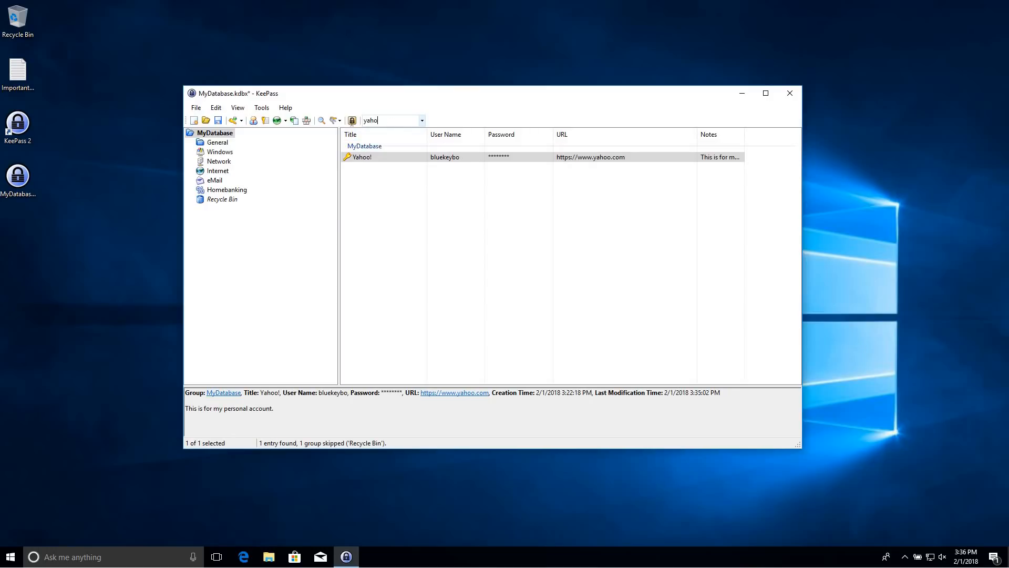
type("fac")
key("Return")
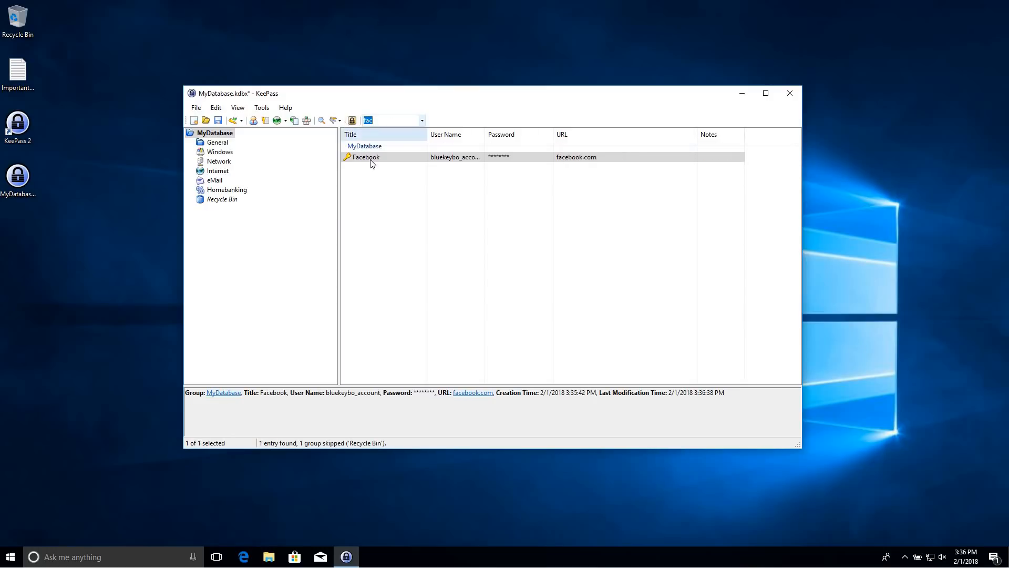
key("BackSpace")
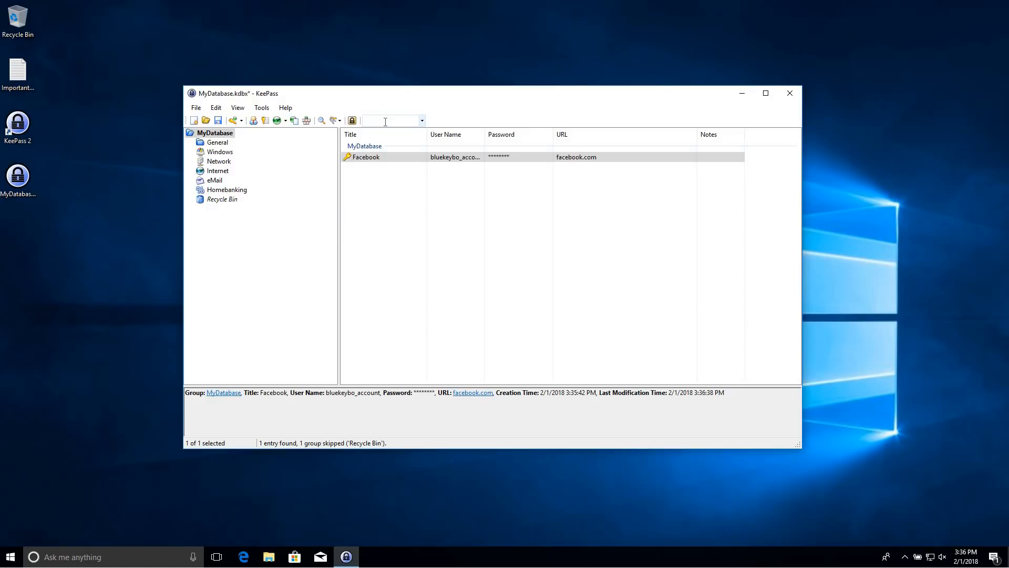
key("Return")
left_click(386, 230)
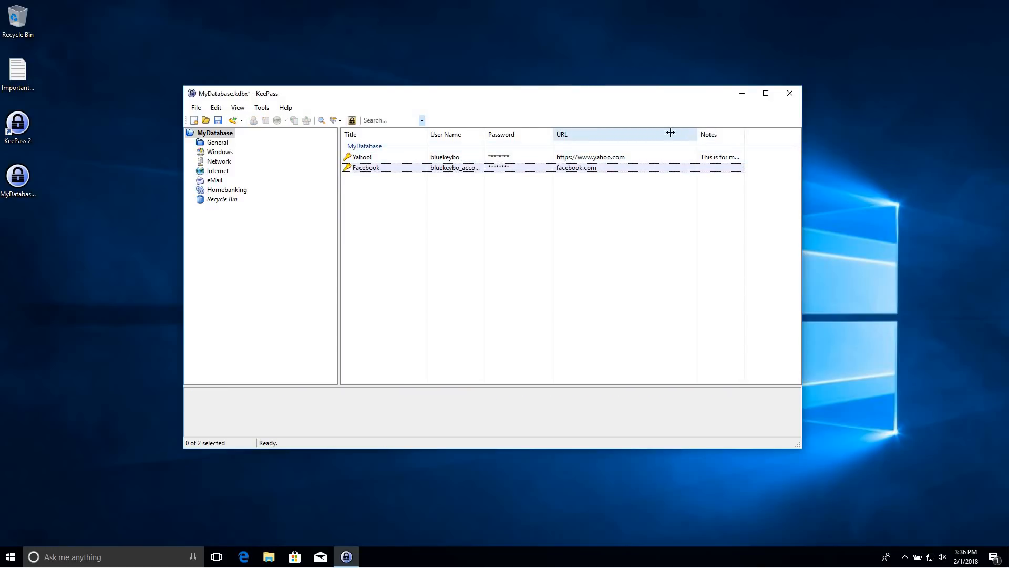
left_click_drag(671, 133, 769, 135)
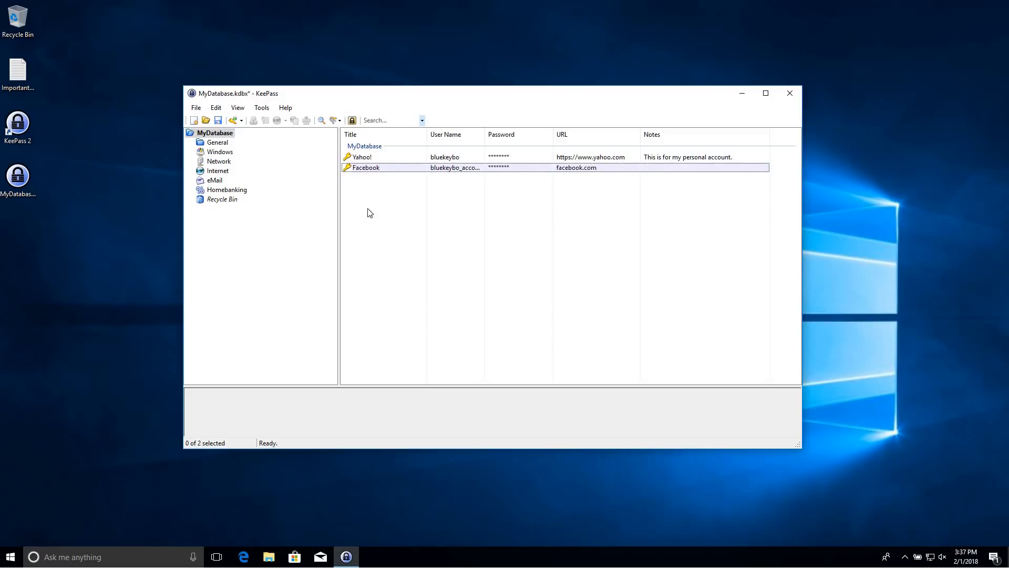
Move ImportantDocument beside KeePass, type 'something' into it in Notepad, and close it
left_click(31, 74)
left_click_drag(44, 75, 127, 74)
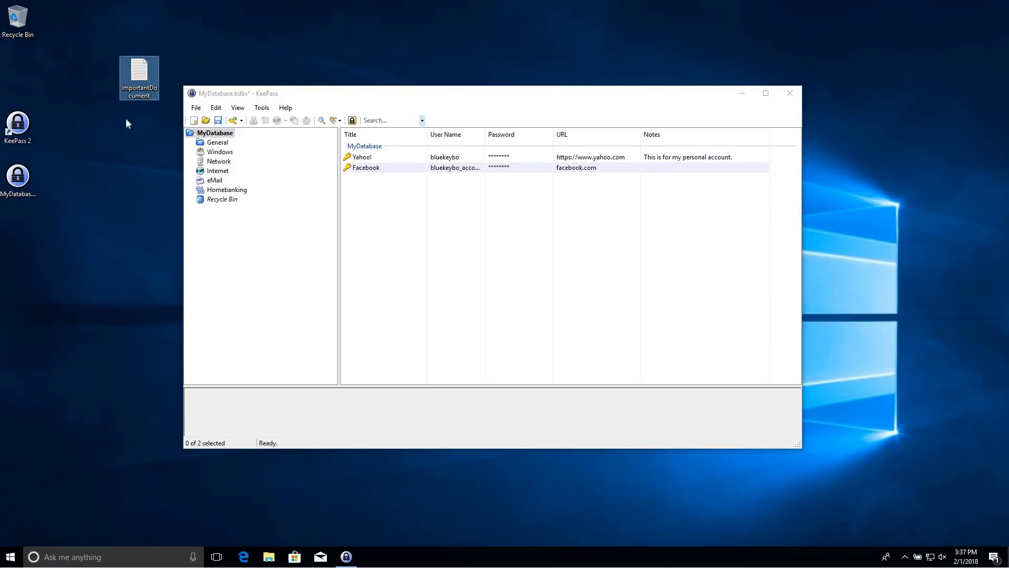
double_click(136, 71)
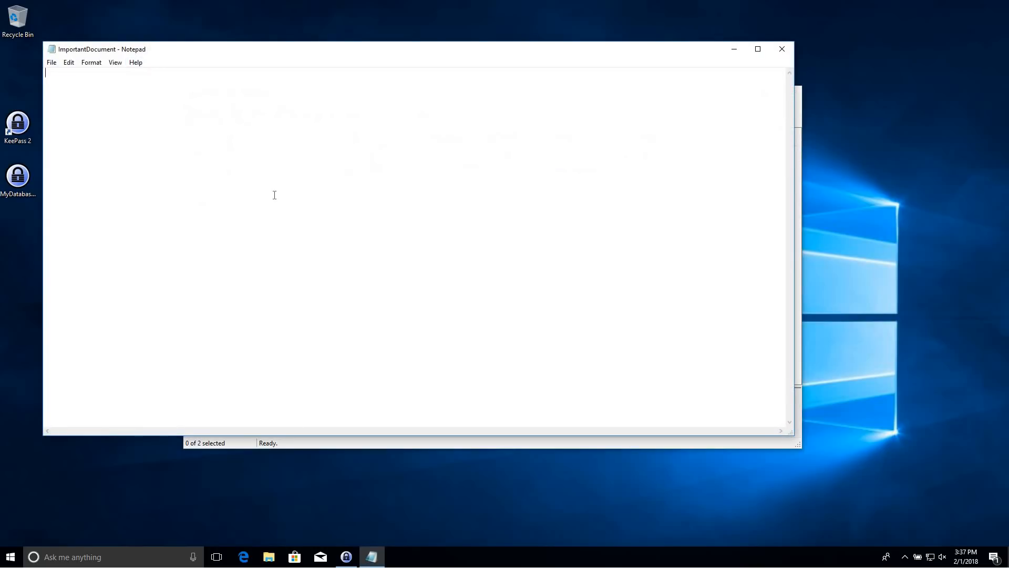
type("something")
left_click(782, 49)
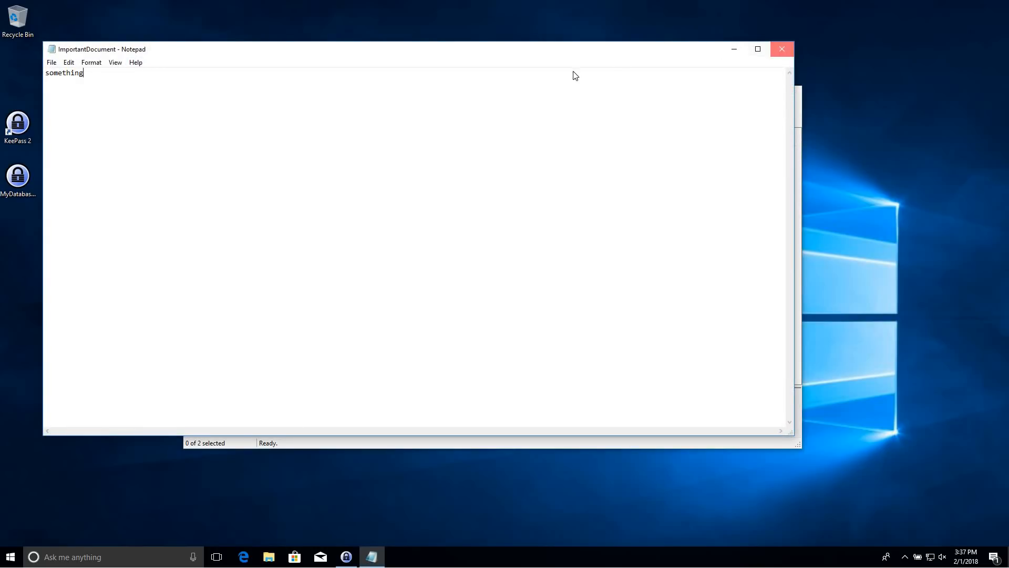
left_click(152, 74)
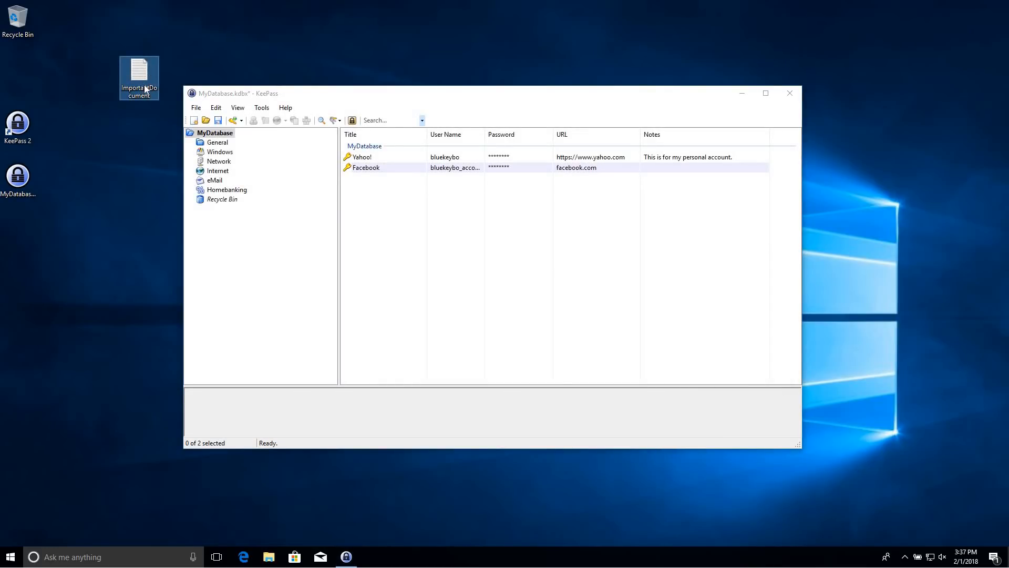
left_click(390, 190)
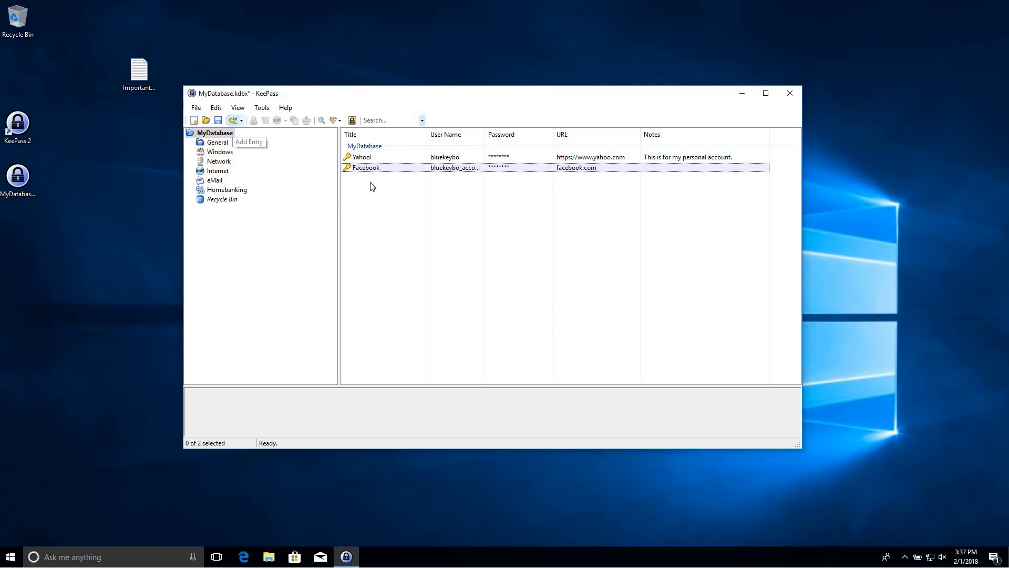
Create entry 'Important Files' with blank user name and password and note 'Very important files are stored here'
key("ctrl+i")
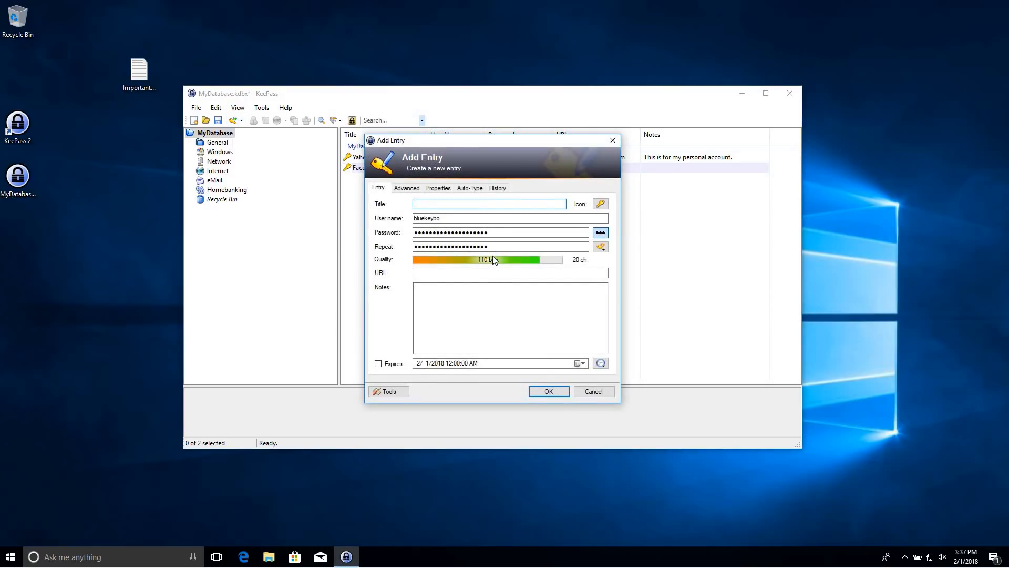
type("Important Files")
key("Tab")
key("Tab")
key("BackSpace")
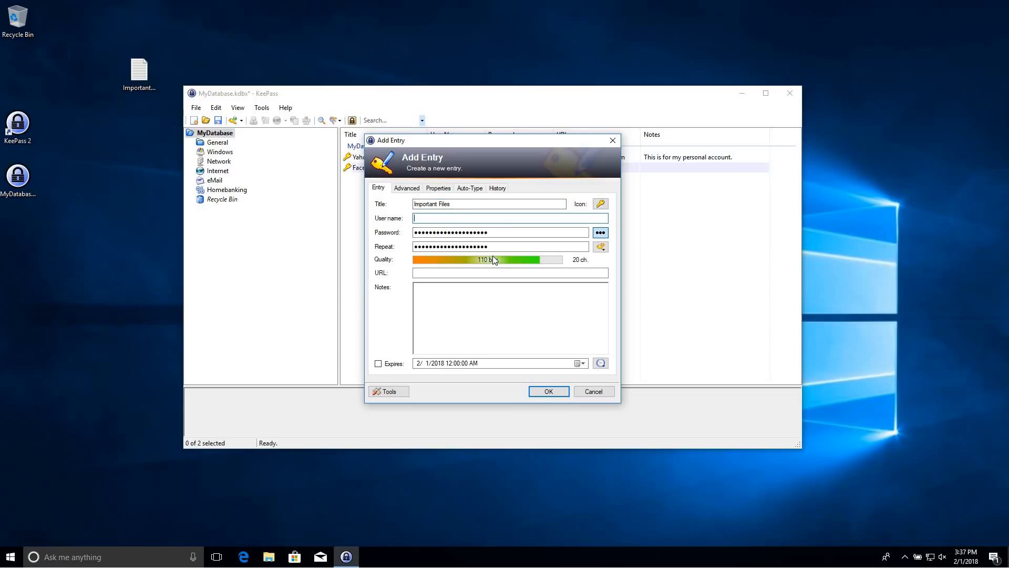
key("Tab")
key("BackSpace")
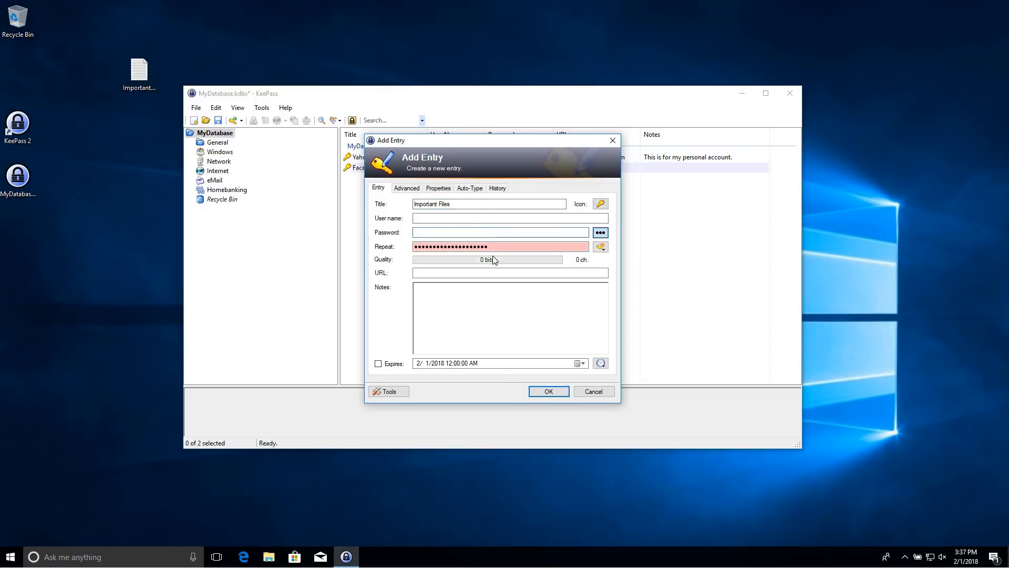
key("Tab")
key("BackSpace")
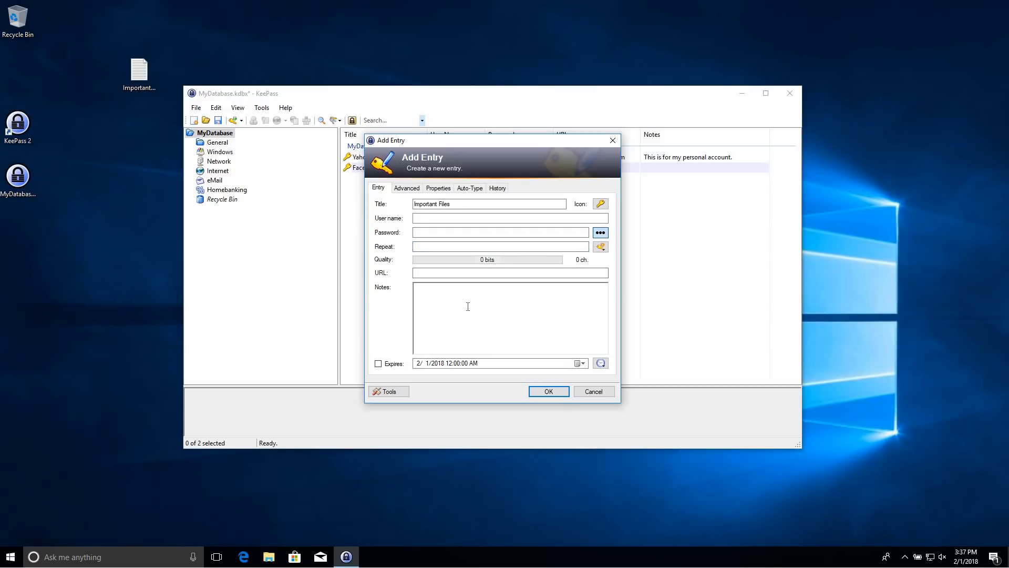
left_click(468, 307)
type("Very important files are stored here.")
left_click(545, 391)
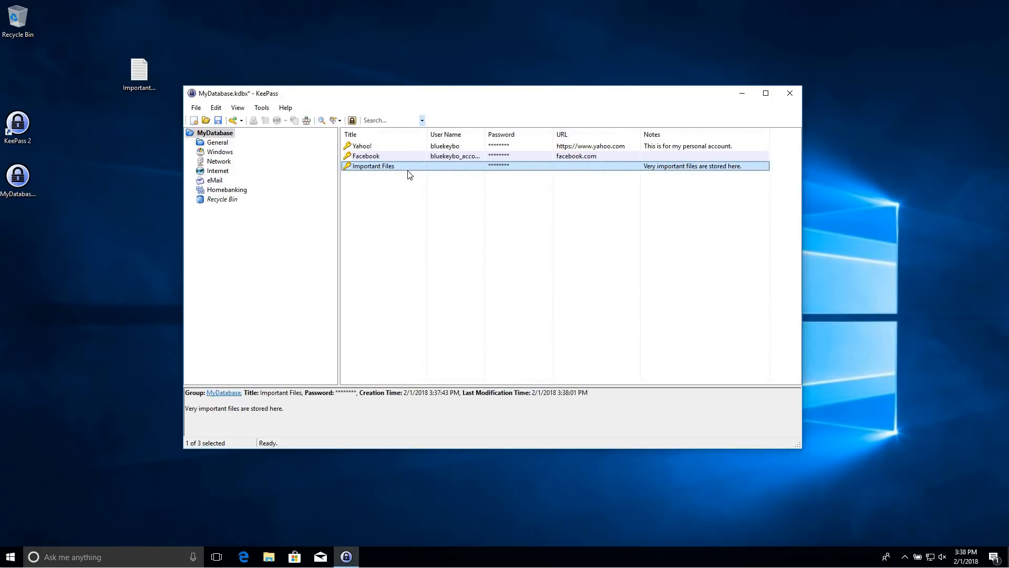
Open the Important Files entry's Advanced tab and choose to attach a file
right_click(388, 172)
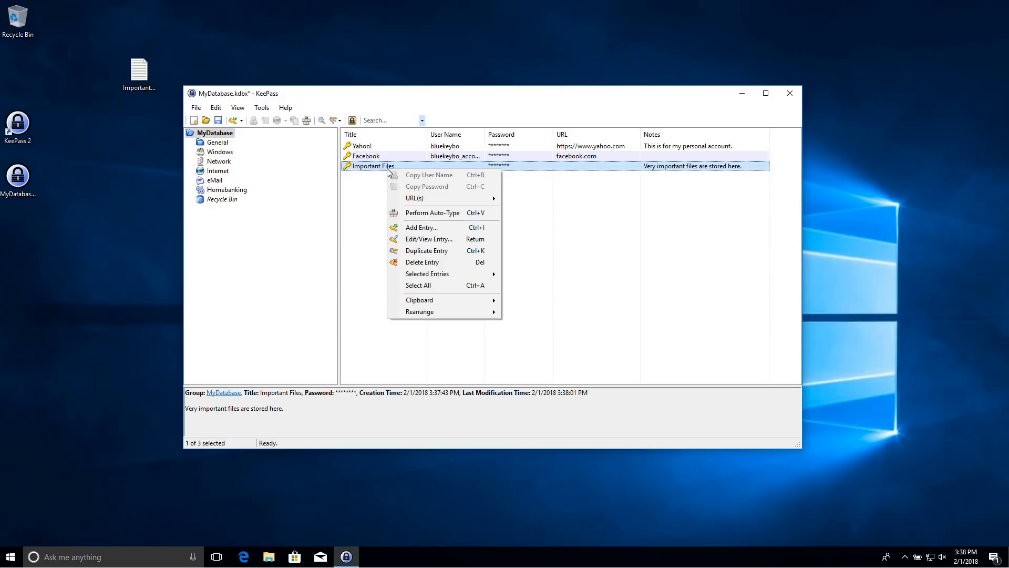
left_click(531, 169)
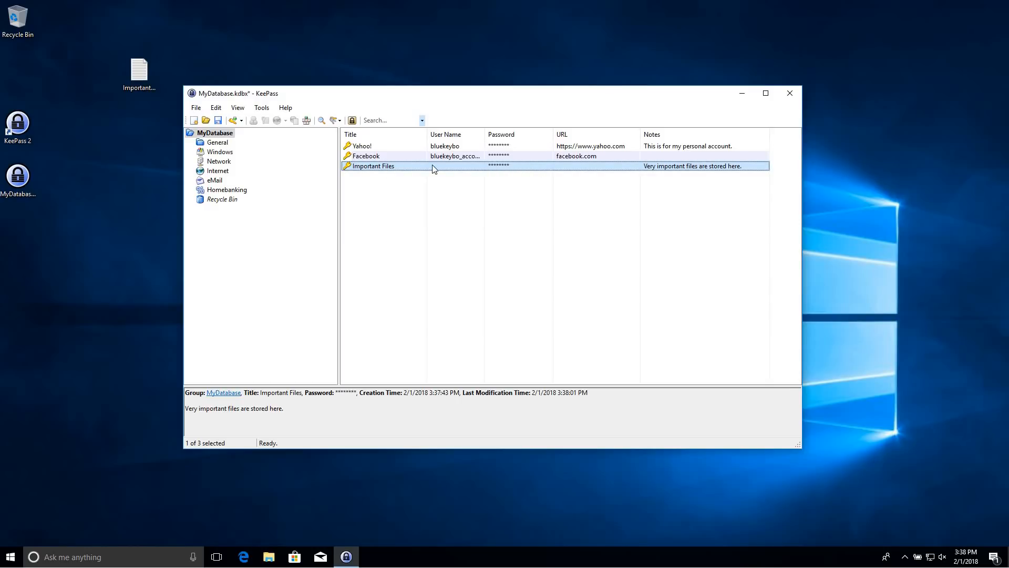
right_click(393, 169)
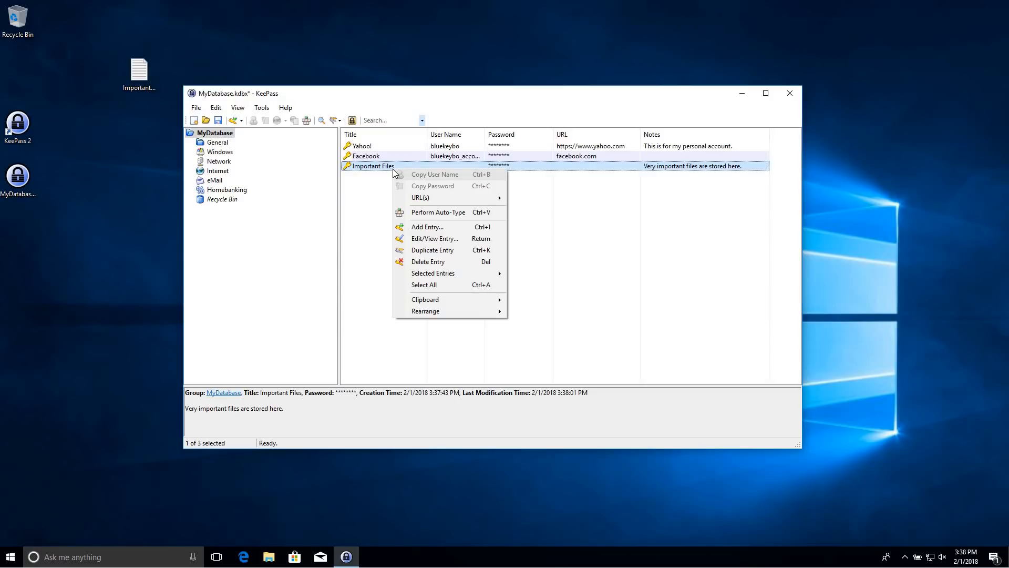
left_click(421, 238)
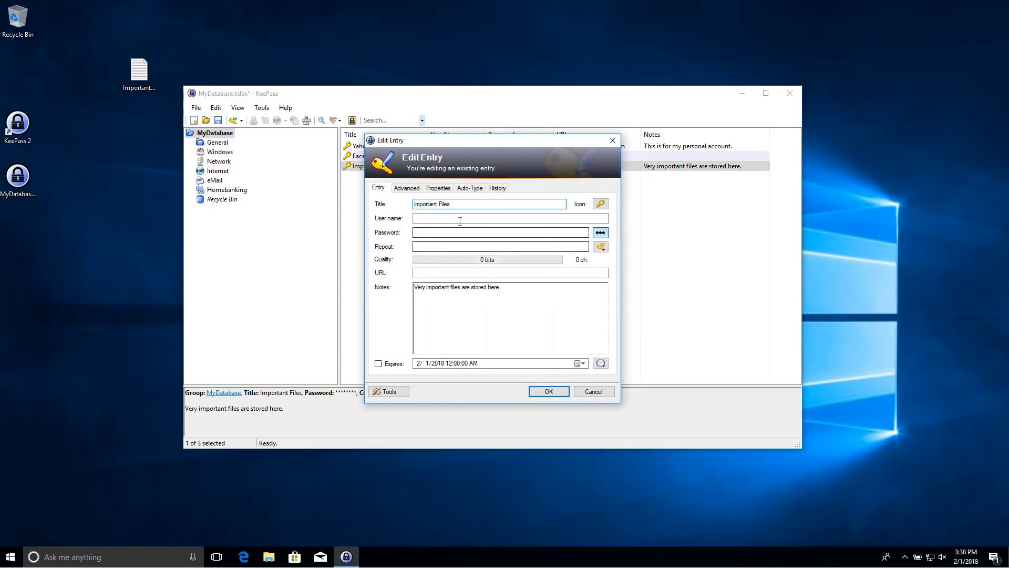
left_click(415, 190)
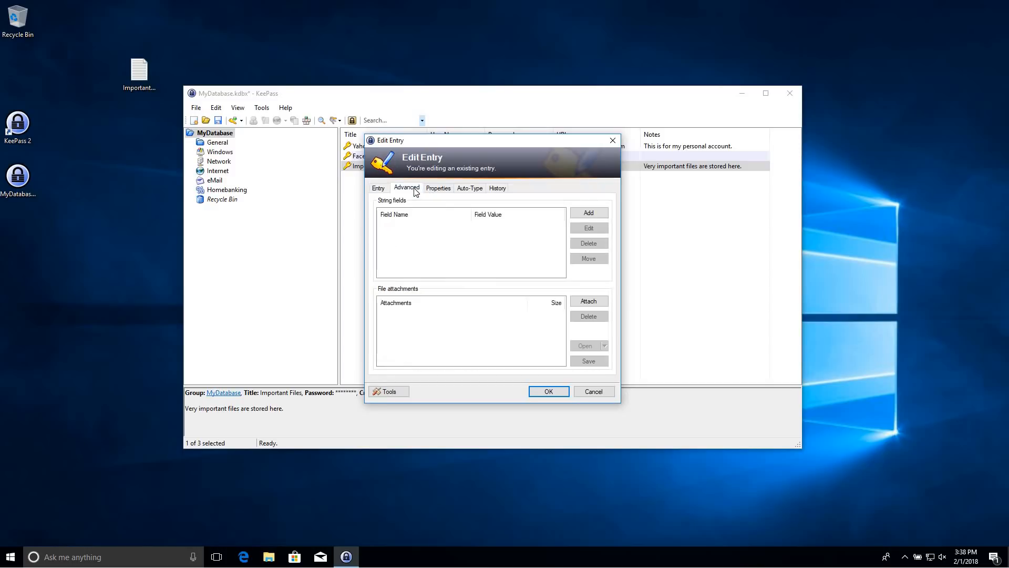
left_click(592, 302)
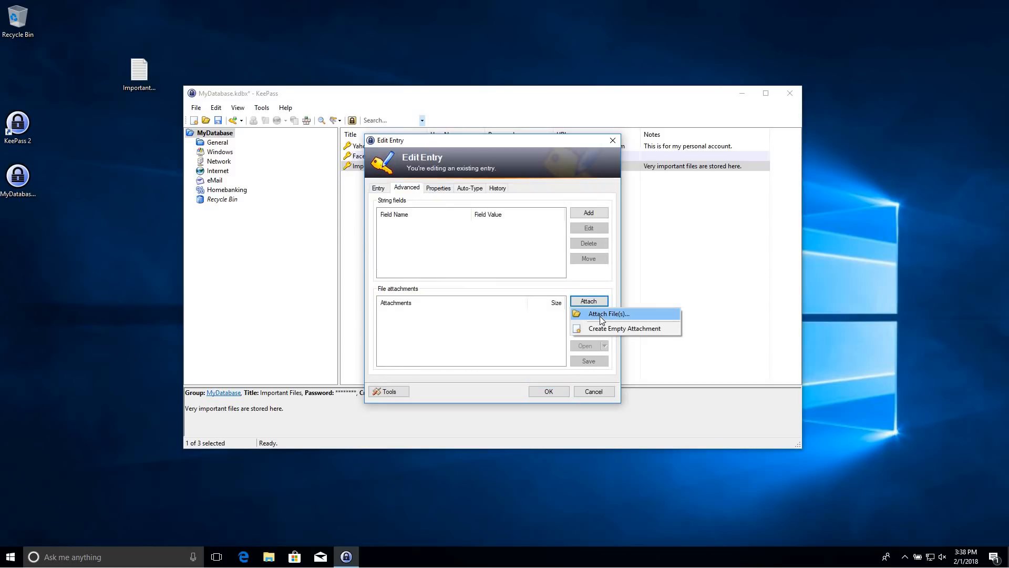
left_click(600, 314)
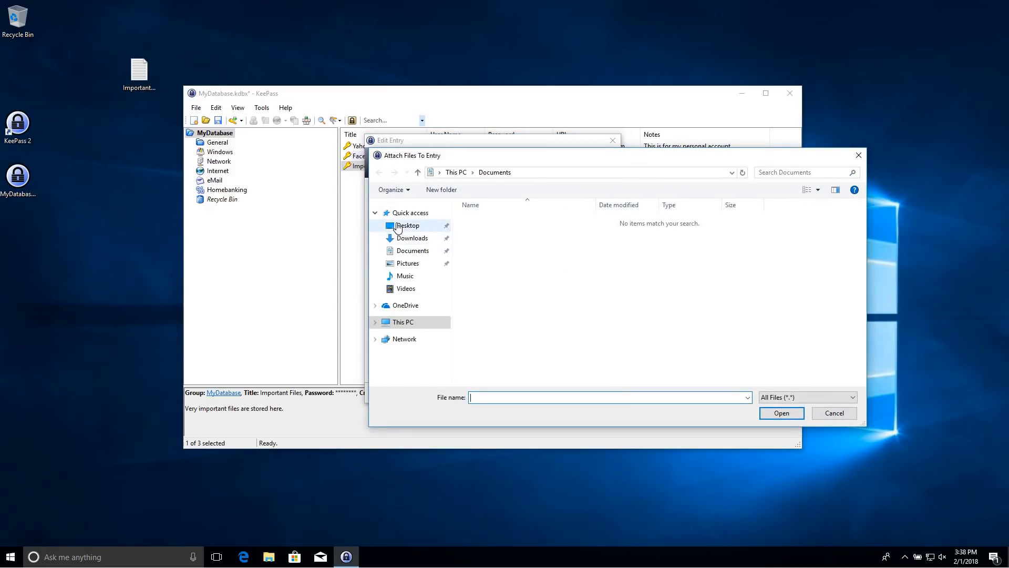
Attach Desktop\ImportantDocument.txt with UTF-8 encoding and save the entry
left_click(398, 226)
left_click(507, 222)
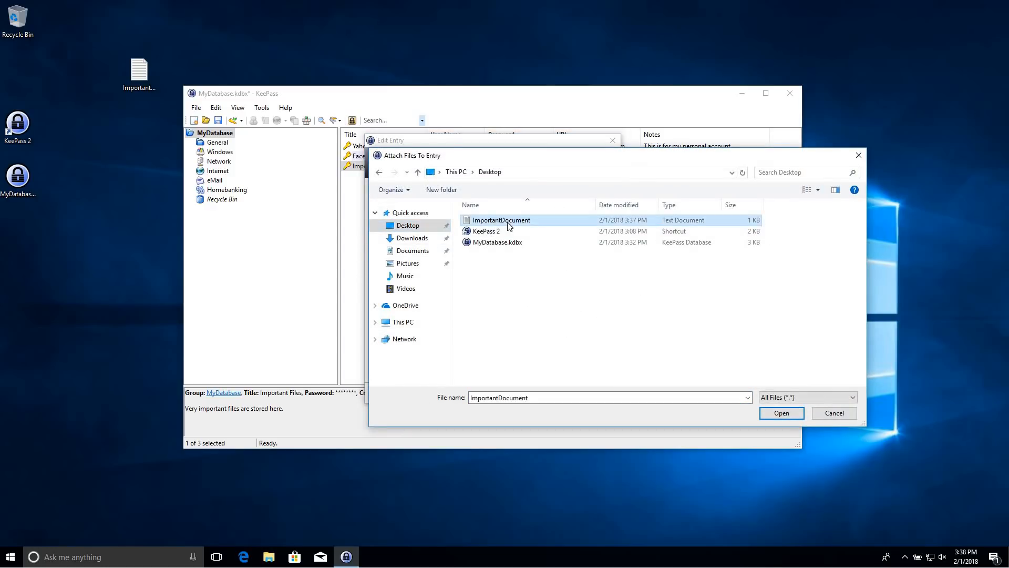
left_click(781, 413)
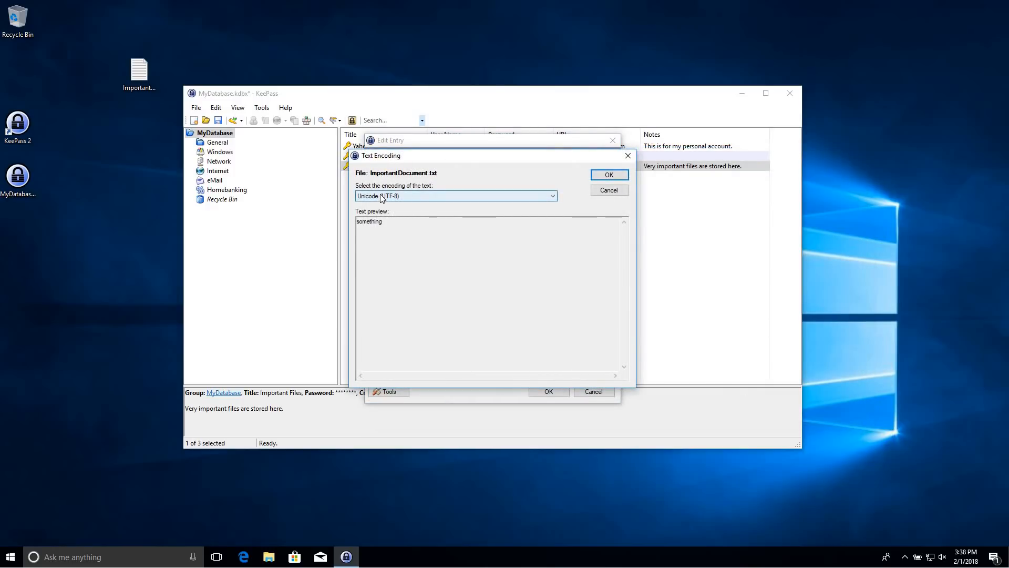
left_click(380, 194)
left_click(411, 196)
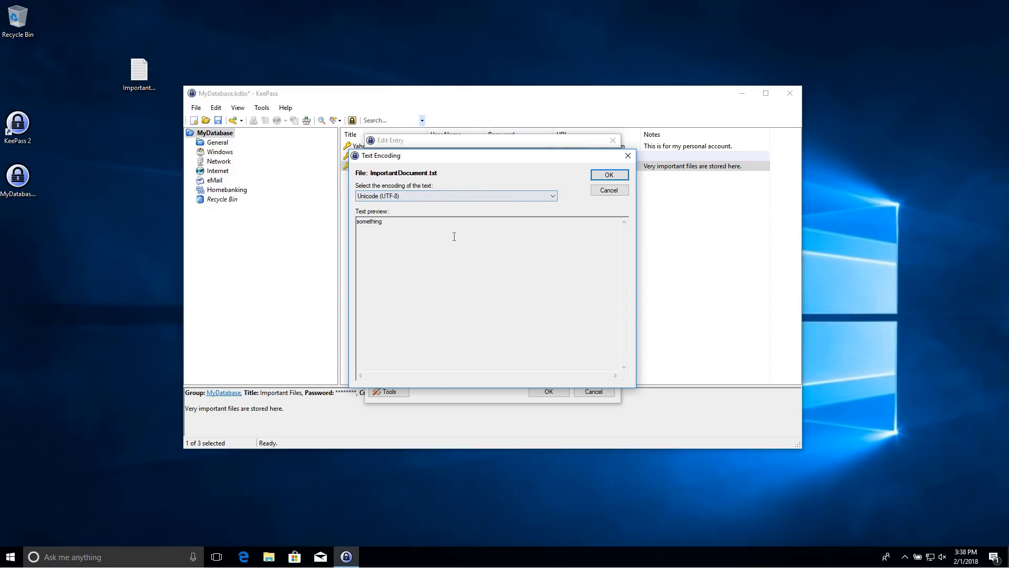
left_click(607, 178)
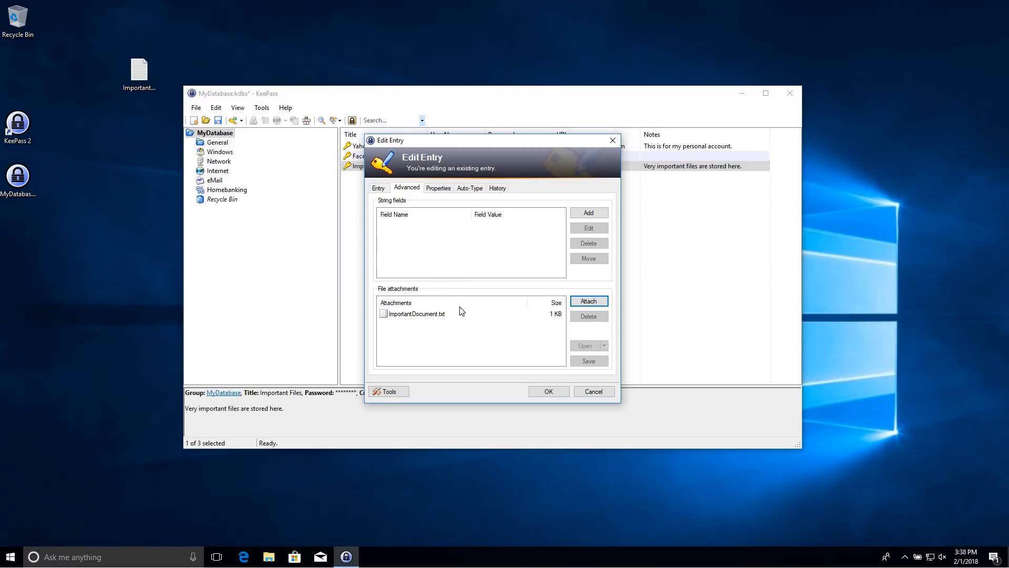
left_click(547, 391)
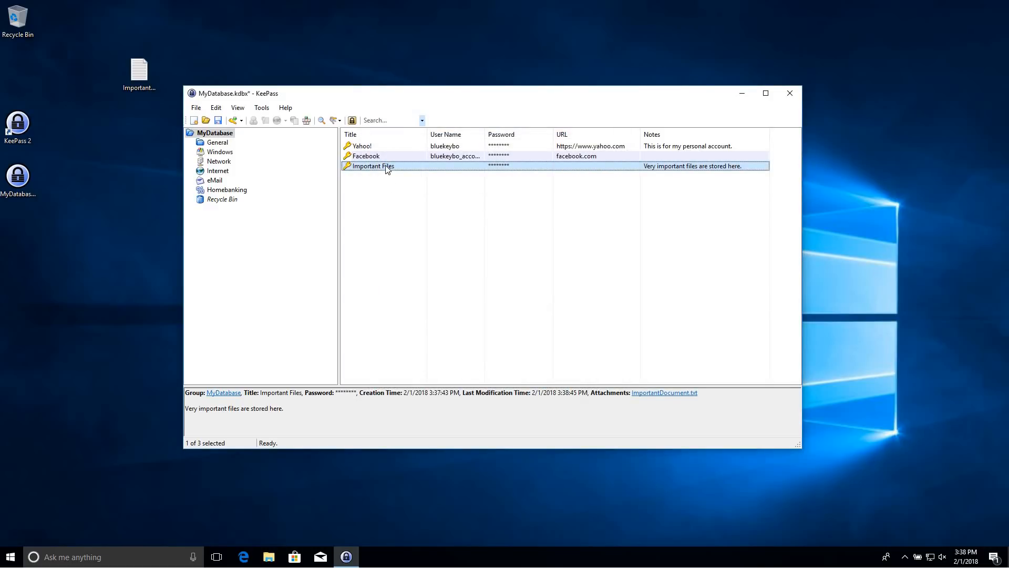
left_click(138, 76)
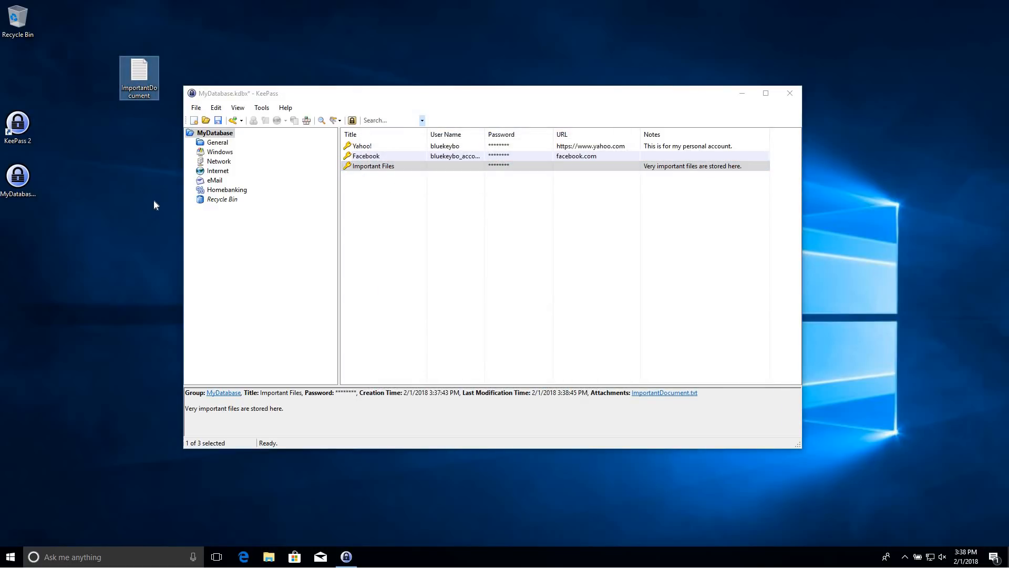
Delete the original ImportantDocument from the desktop and empty the Recycle Bin
key("Delete")
right_click(19, 17)
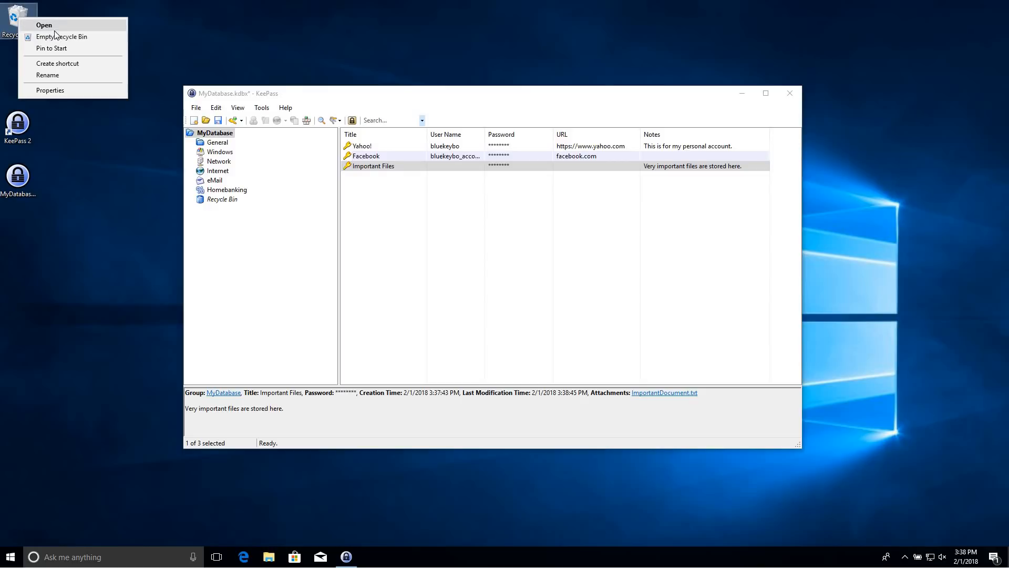
left_click(61, 37)
left_click(541, 318)
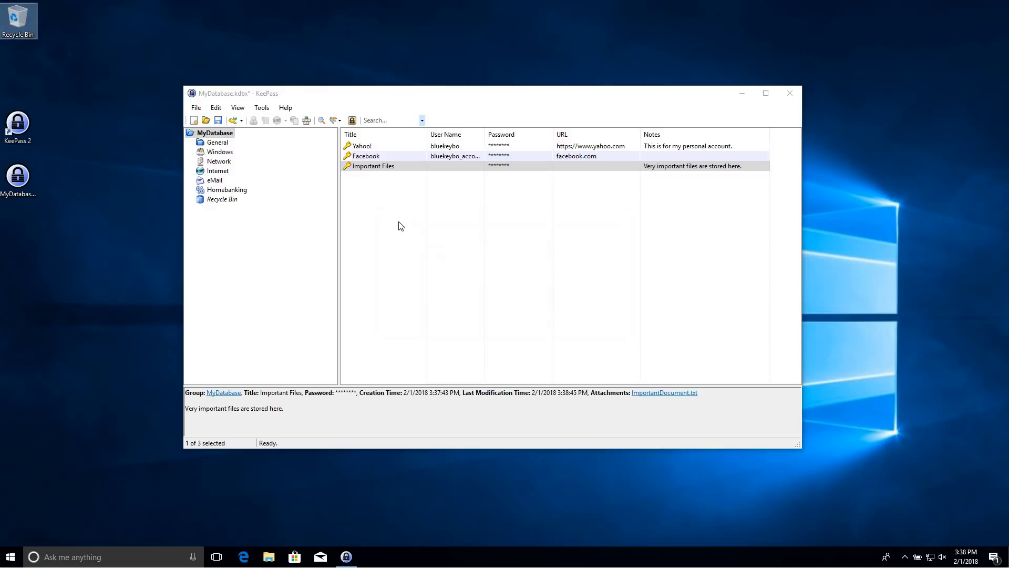
View the attached ImportantDocument.txt and confirm it contains 'something'
right_click(377, 166)
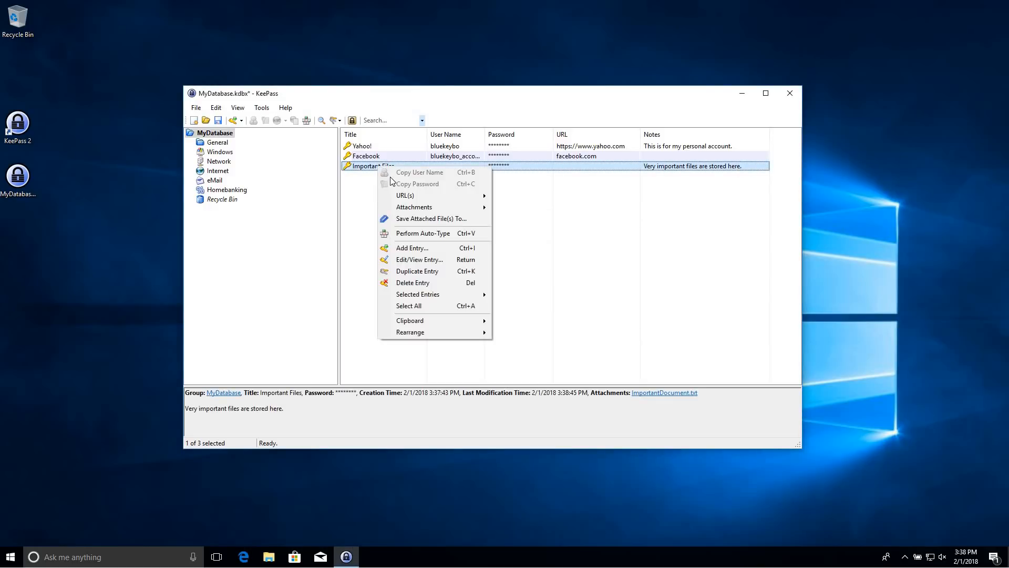
mouse_move(426, 208)
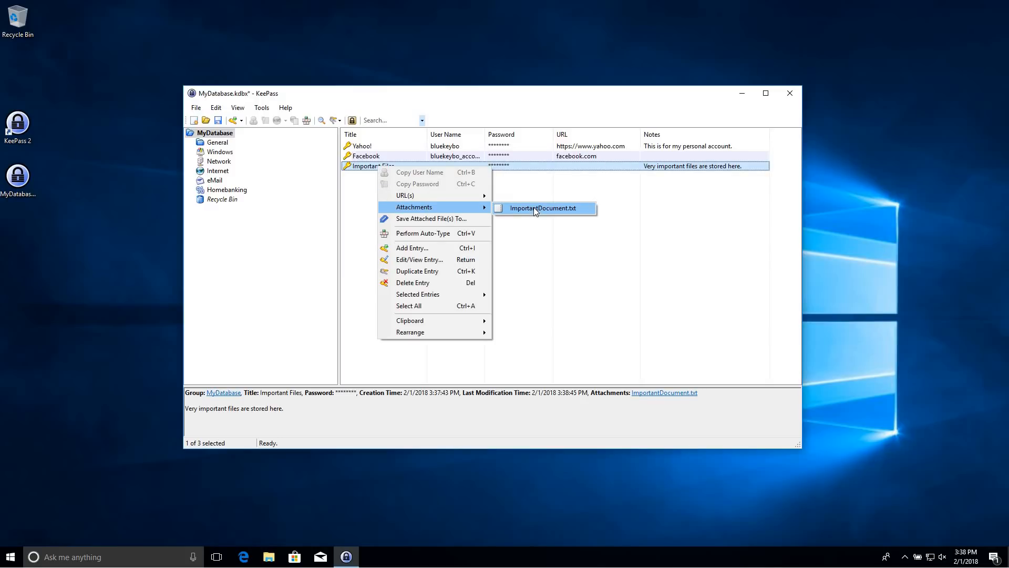
left_click(535, 211)
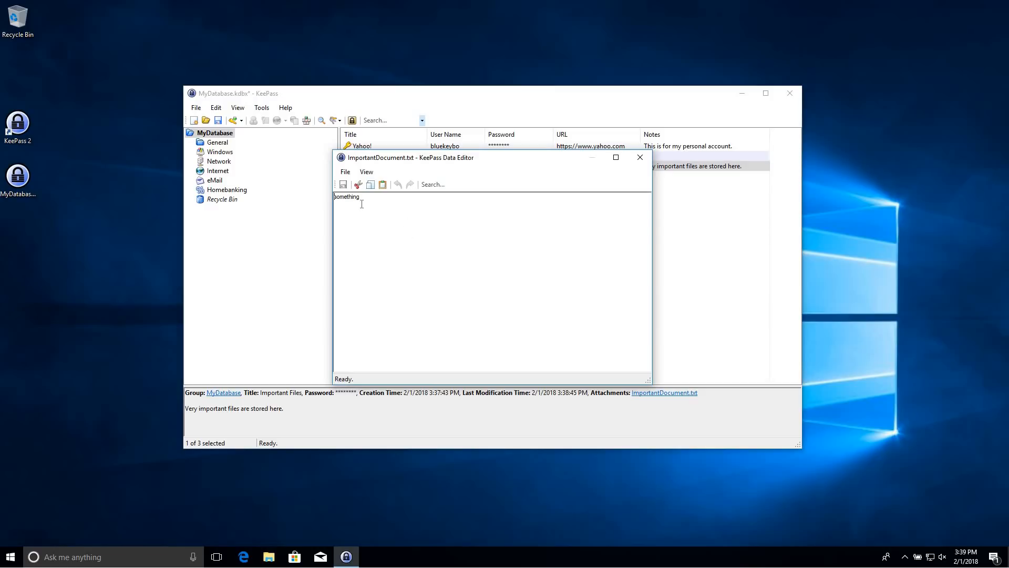
left_click_drag(361, 199, 335, 199)
left_click(428, 221)
left_click(640, 157)
Cancel an attachment export, then save MyDatabase.kdbx and close KeePass
right_click(377, 170)
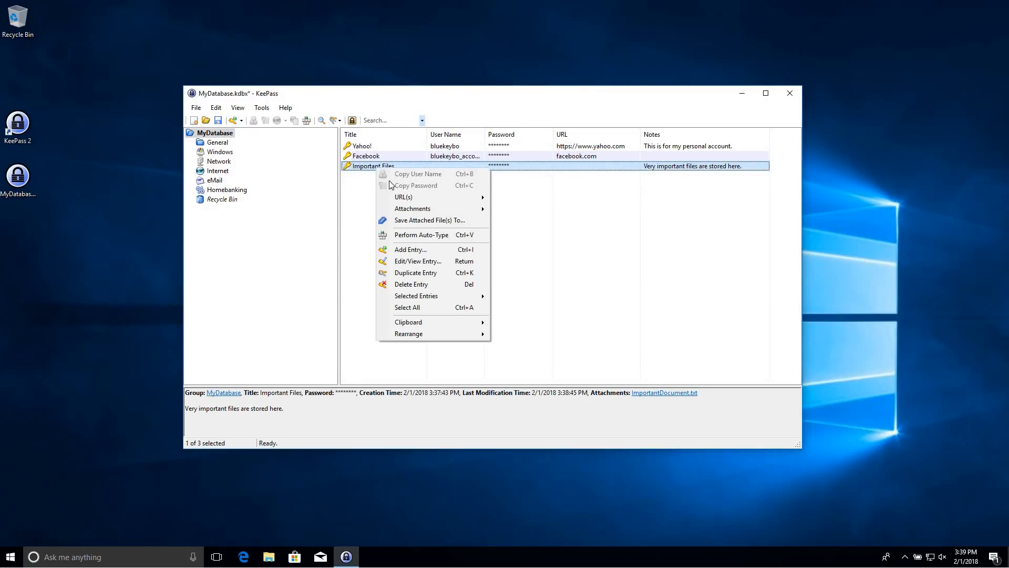
left_click(431, 221)
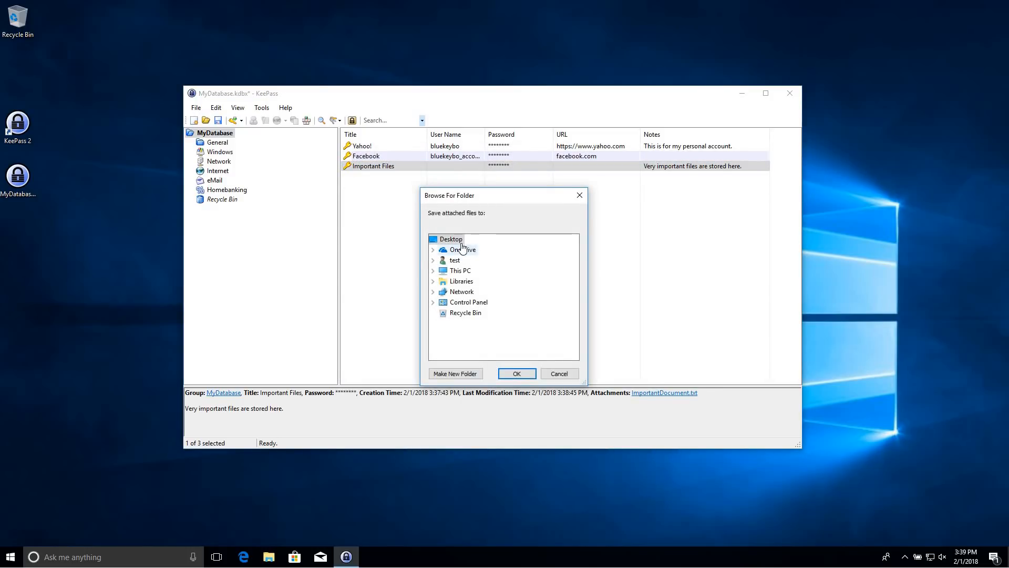
left_click(559, 373)
left_click(218, 121)
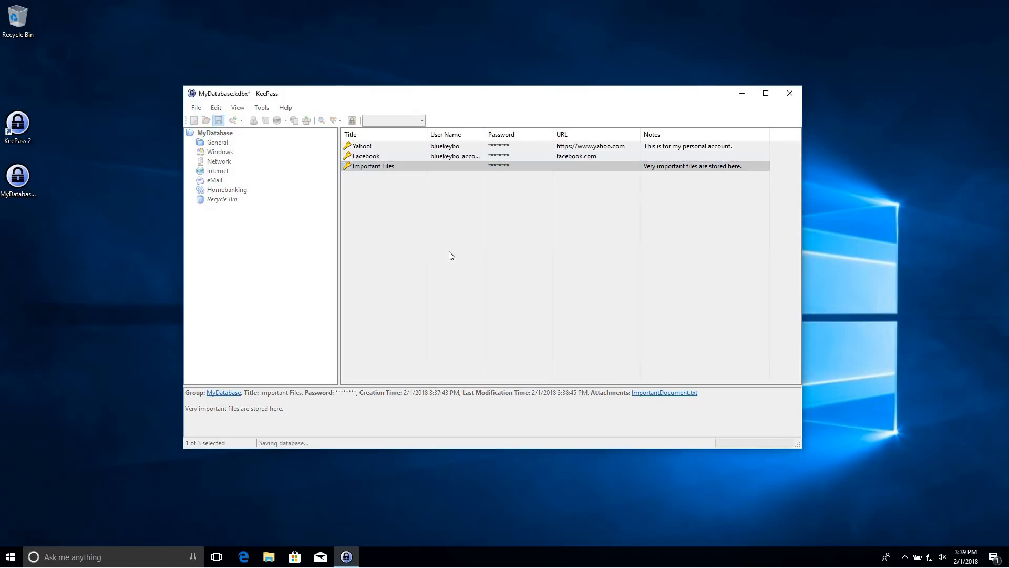
left_click(792, 98)
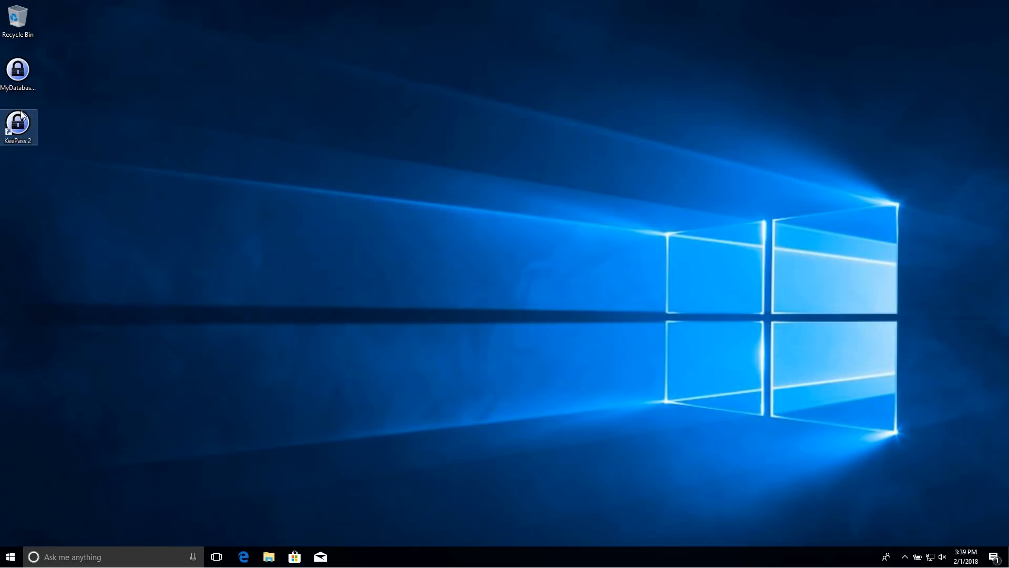
Move MyDatabase.kdbx toward mid-desktop and confirm its size of 2.57 KB in Properties
left_click_drag(18, 71, 443, 120)
right_click(428, 122)
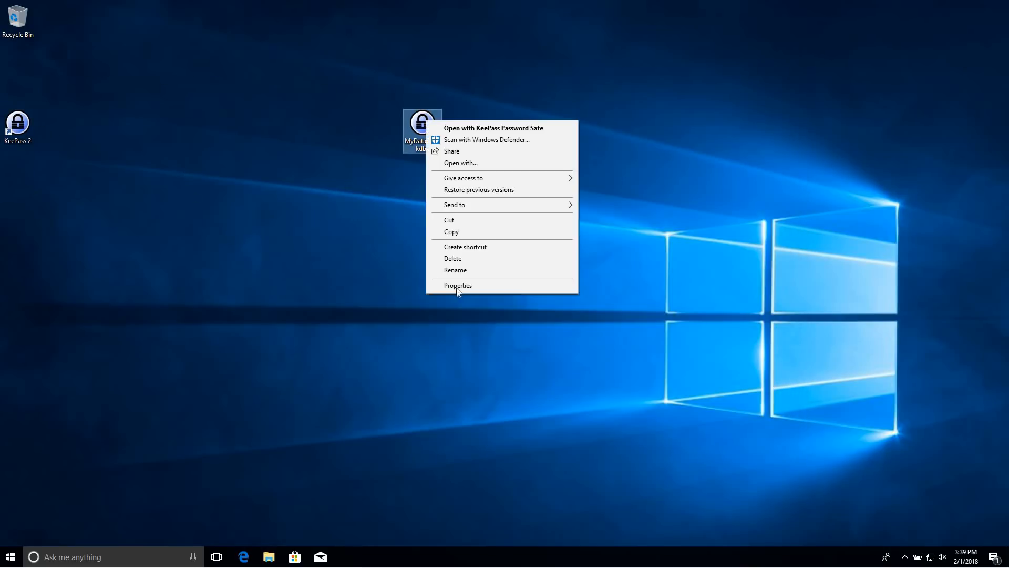
left_click(468, 287)
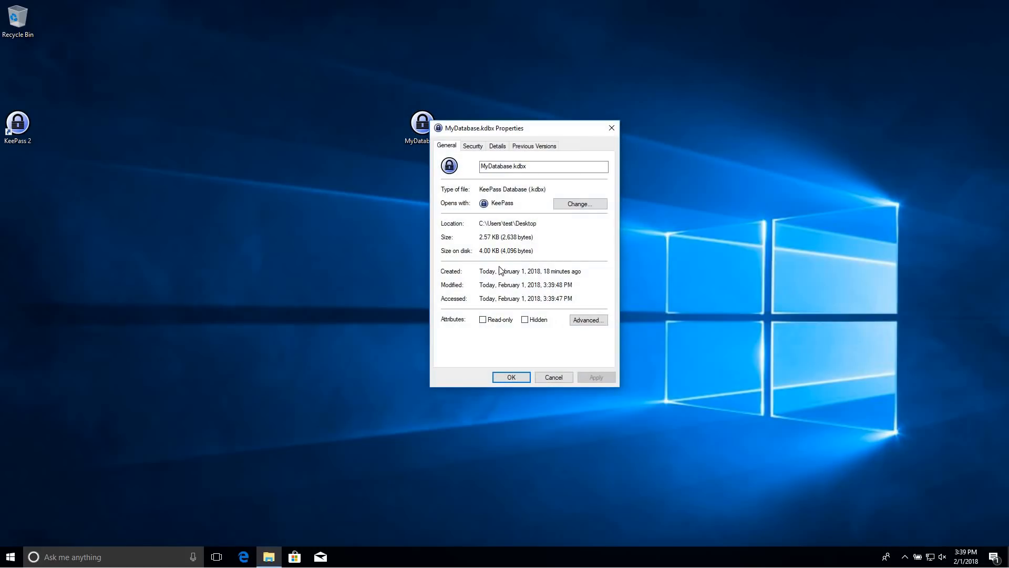
left_click_drag(480, 237, 501, 237)
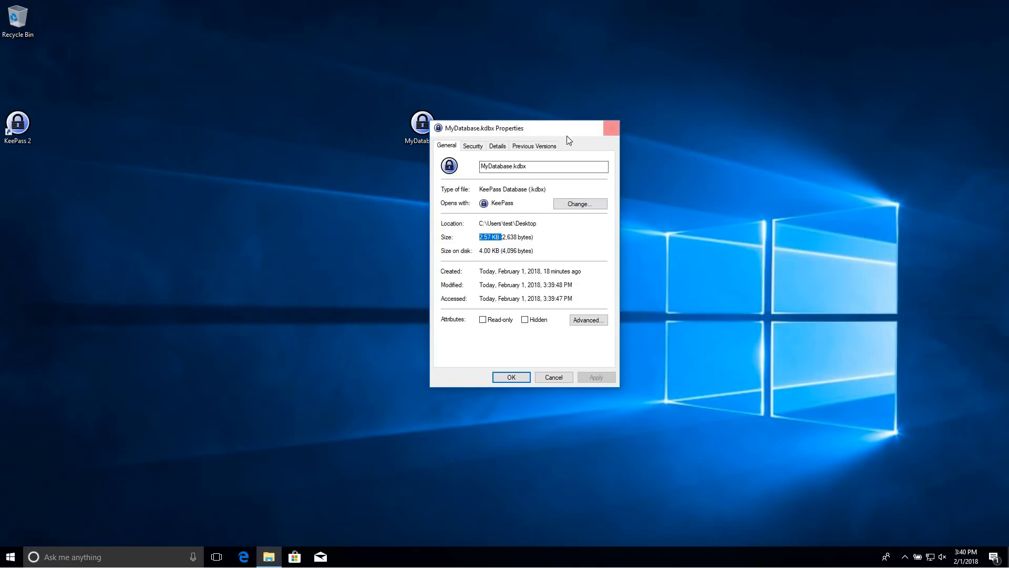
left_click(611, 128)
Place the MyDatabase.kdbx icon near the centre of the desktop
left_click_drag(409, 129, 490, 128)
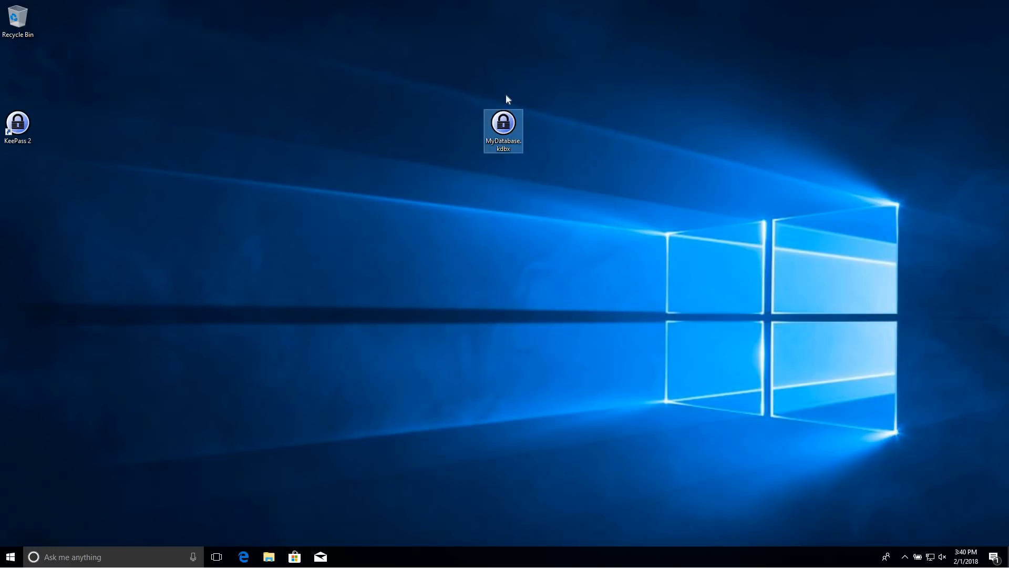
left_click_drag(382, 141, 427, 146)
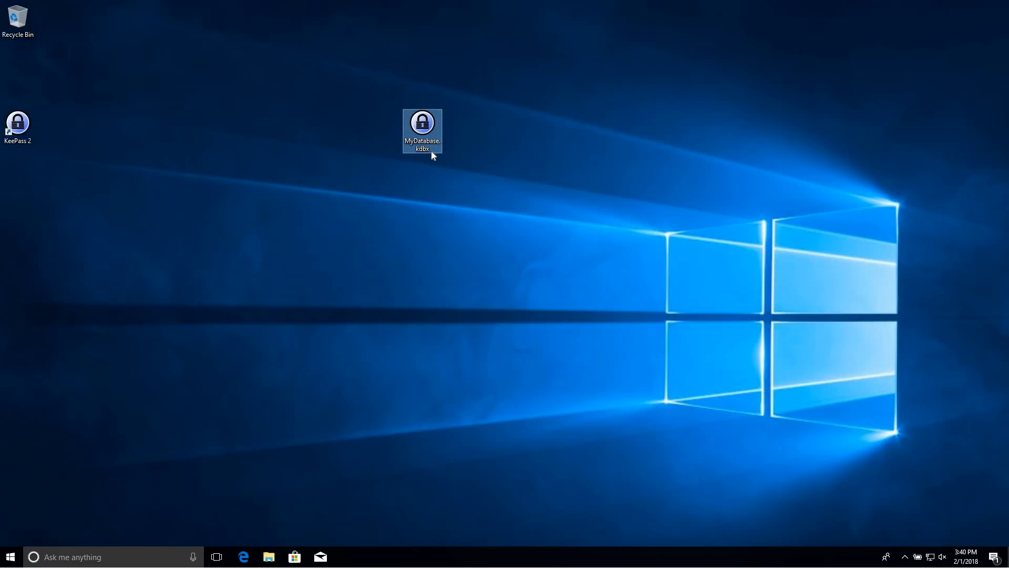
left_click_drag(436, 126, 465, 153)
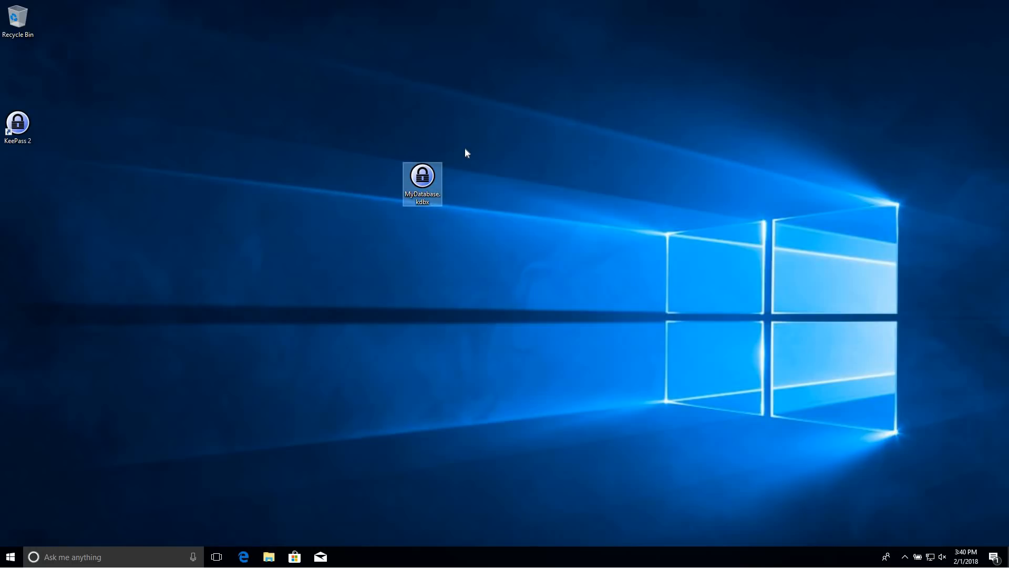